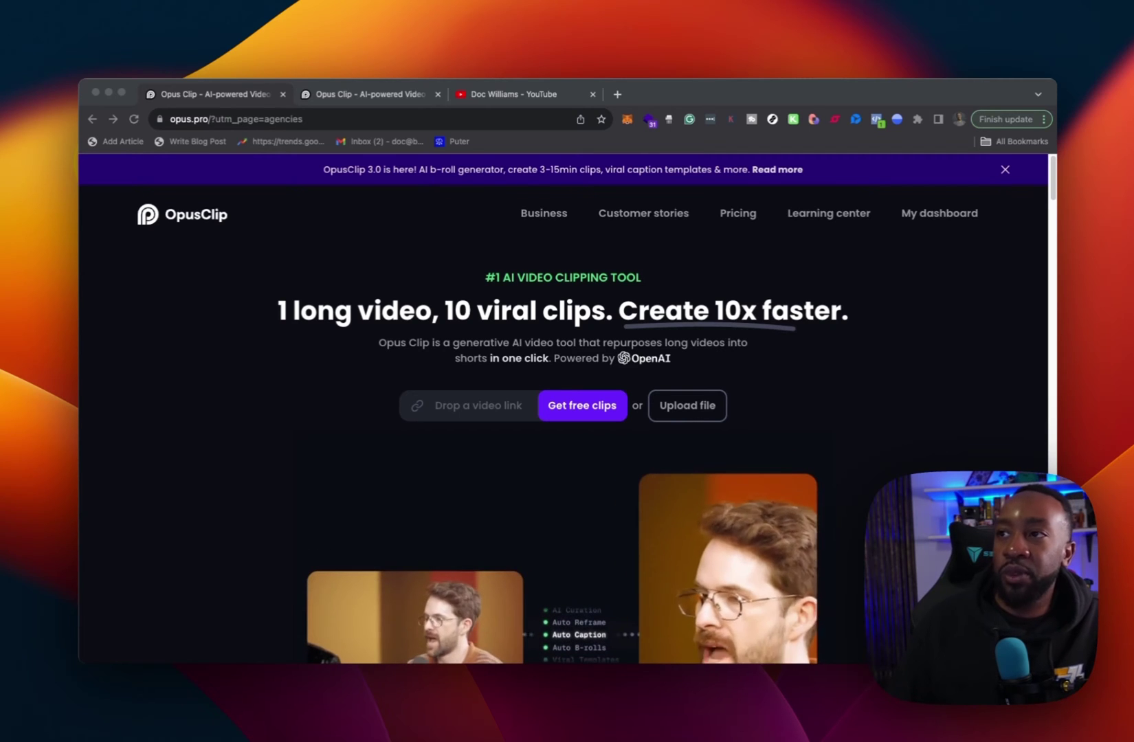
Switch to the clip.opus.pro dashboard and check its video link field.
click(356, 95)
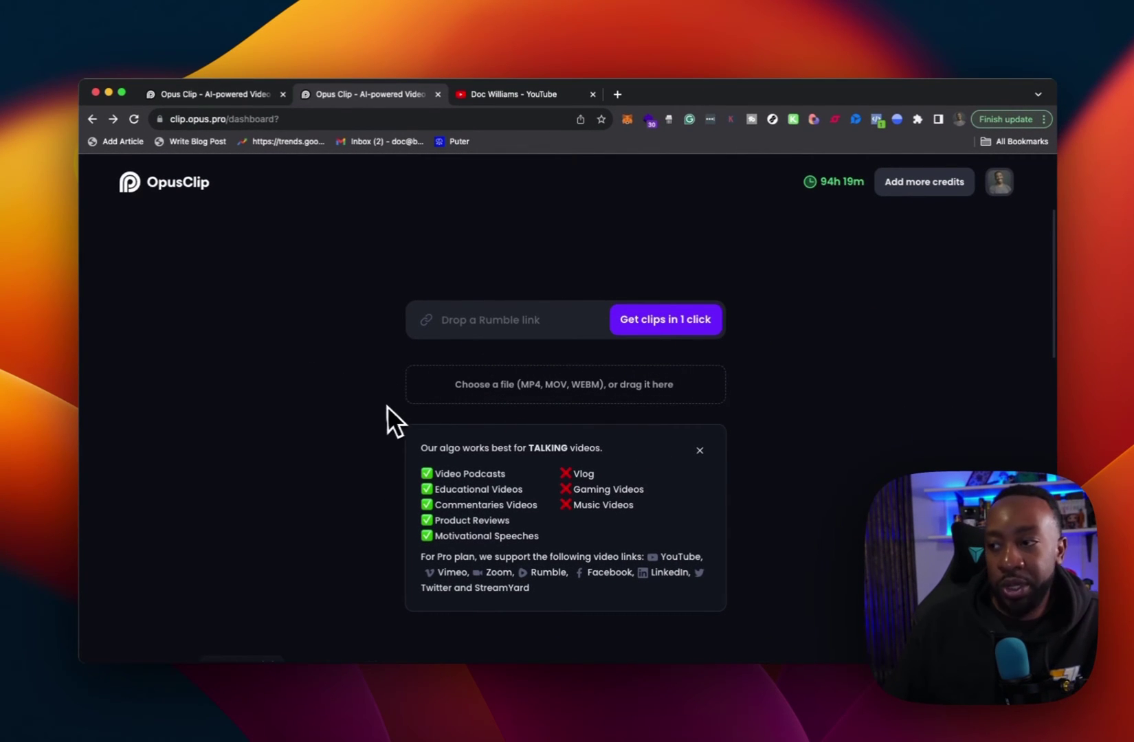
scroll(379, 429, down, 5)
scroll(380, 433, up, 5)
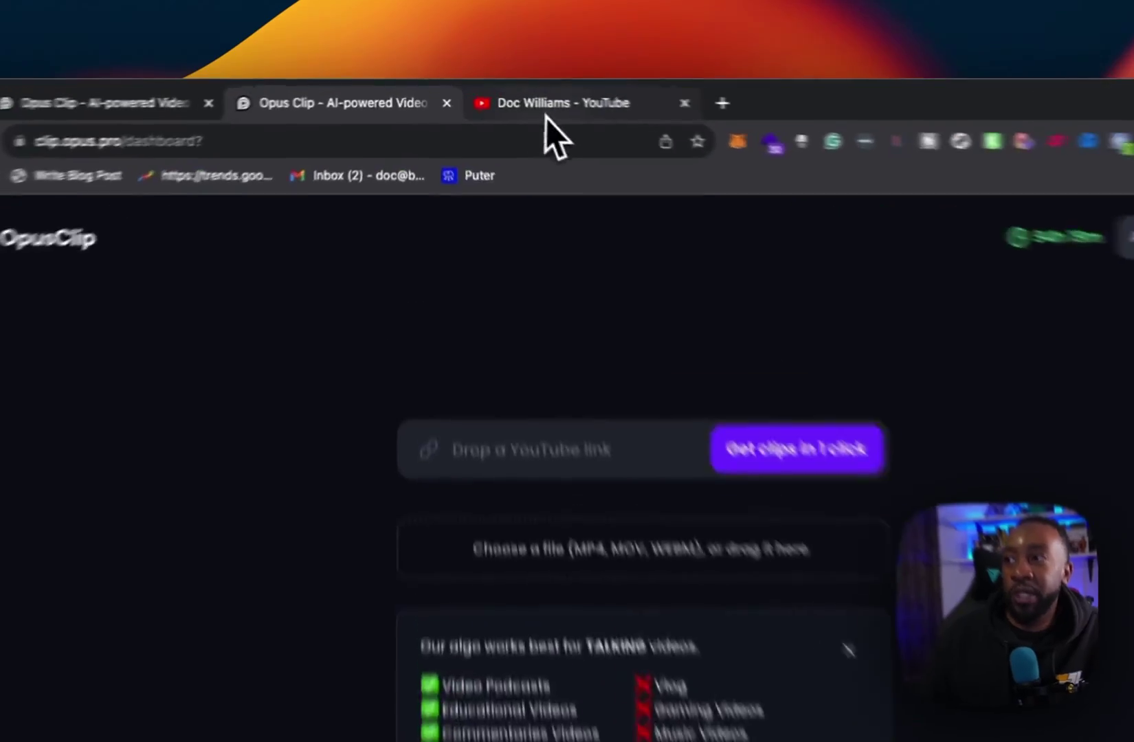
Look through the YouTube channel's video list, then go back to the OpusClip dashboard.
click(500, 96)
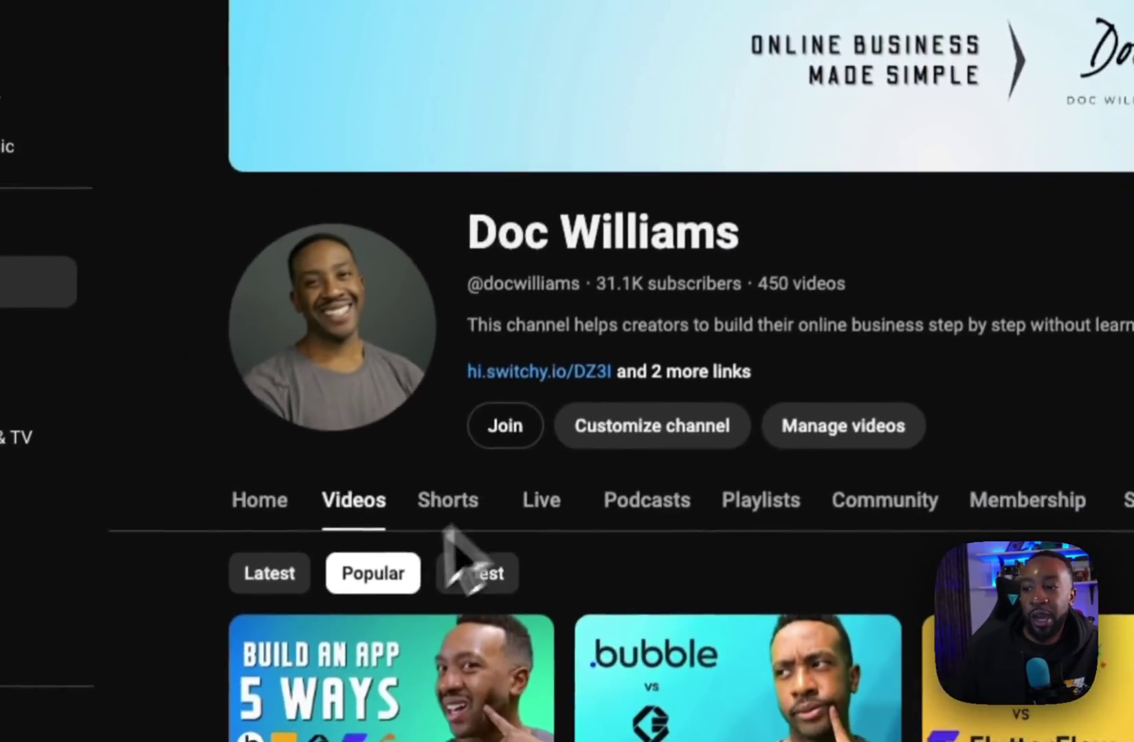
scroll(570, 629, down, 4)
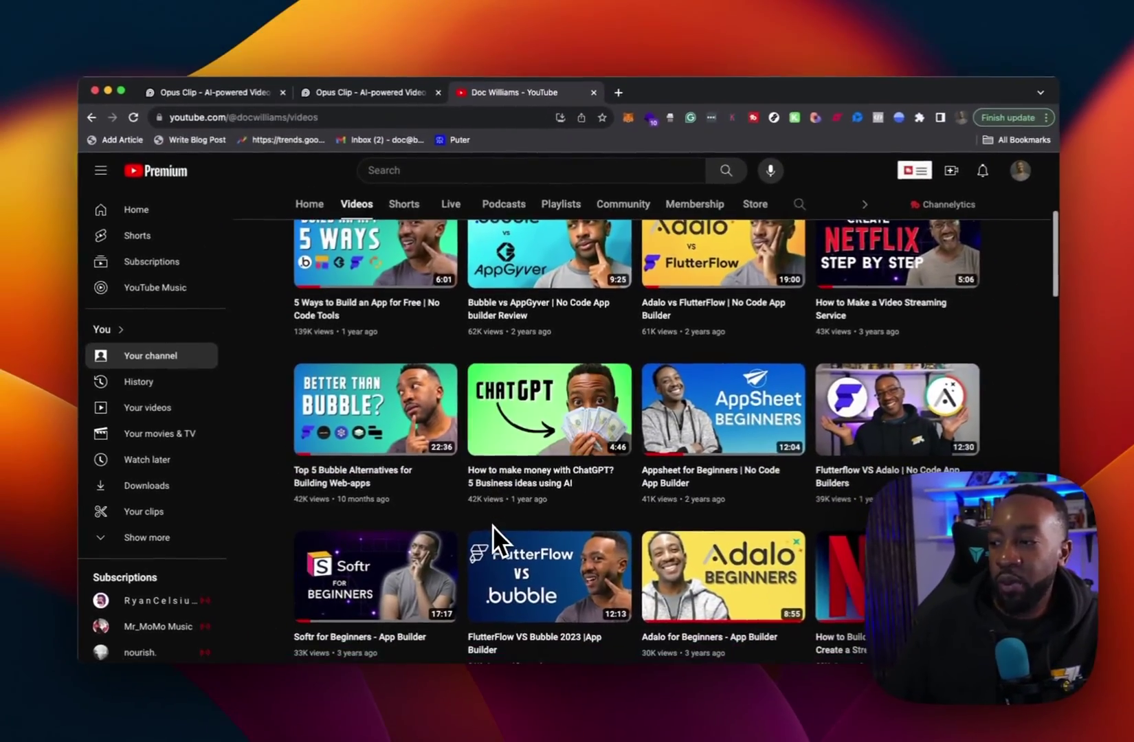
scroll(493, 525, down, 3)
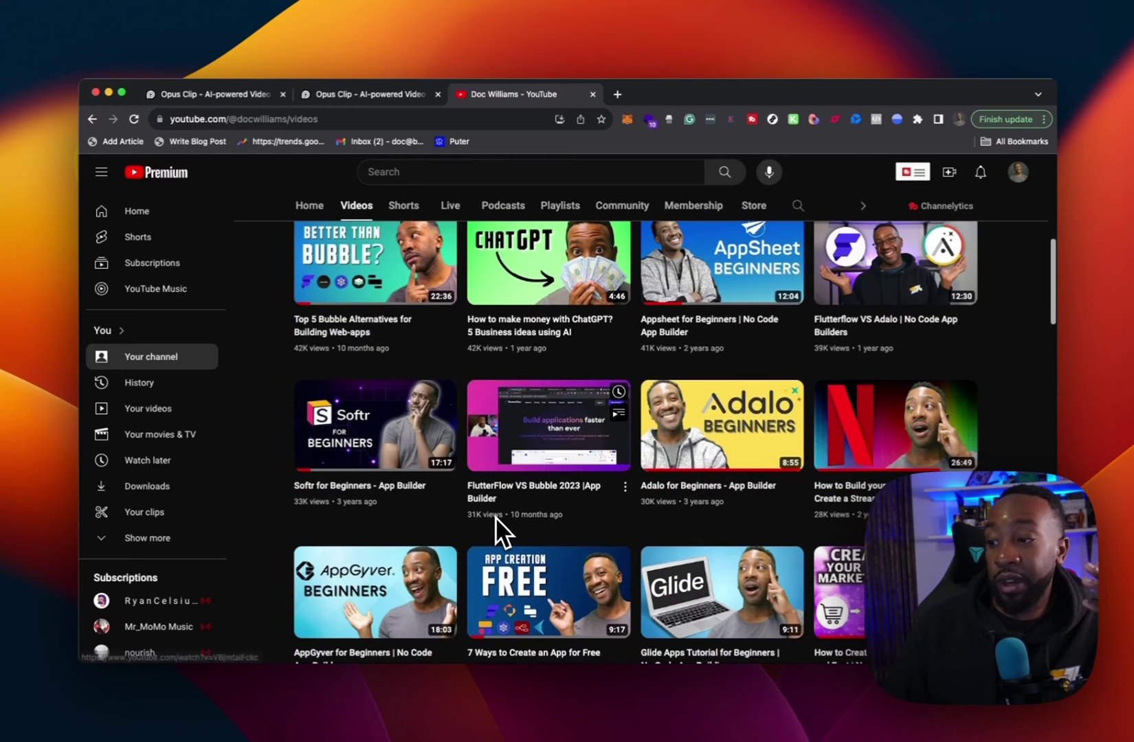
scroll(496, 517, down, 2)
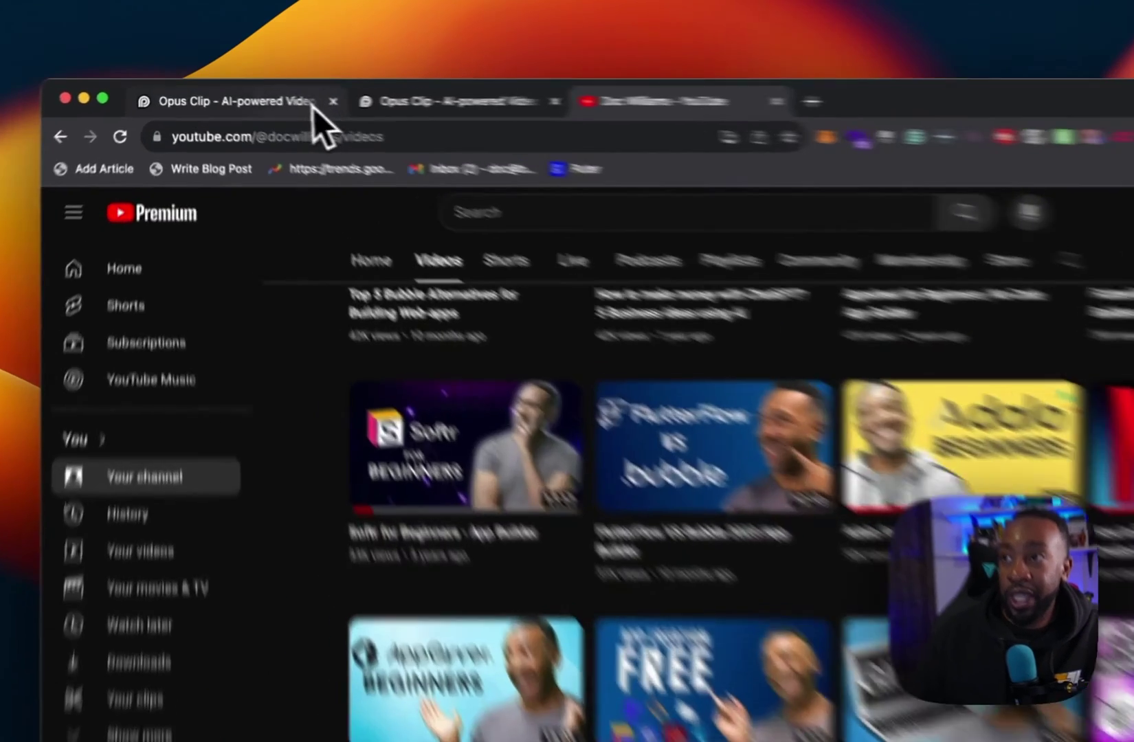
click(272, 95)
click(375, 96)
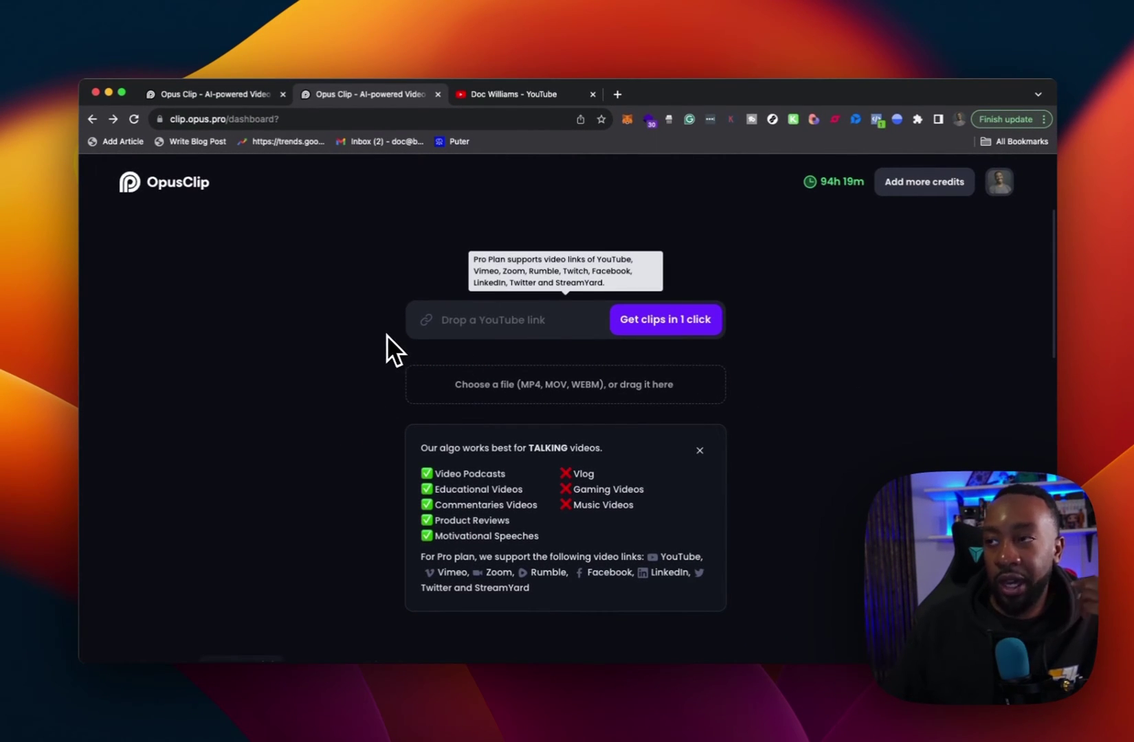
Copy the share link of '7 Ways to Create an App for Free' and return to OpusClip.
click(509, 102)
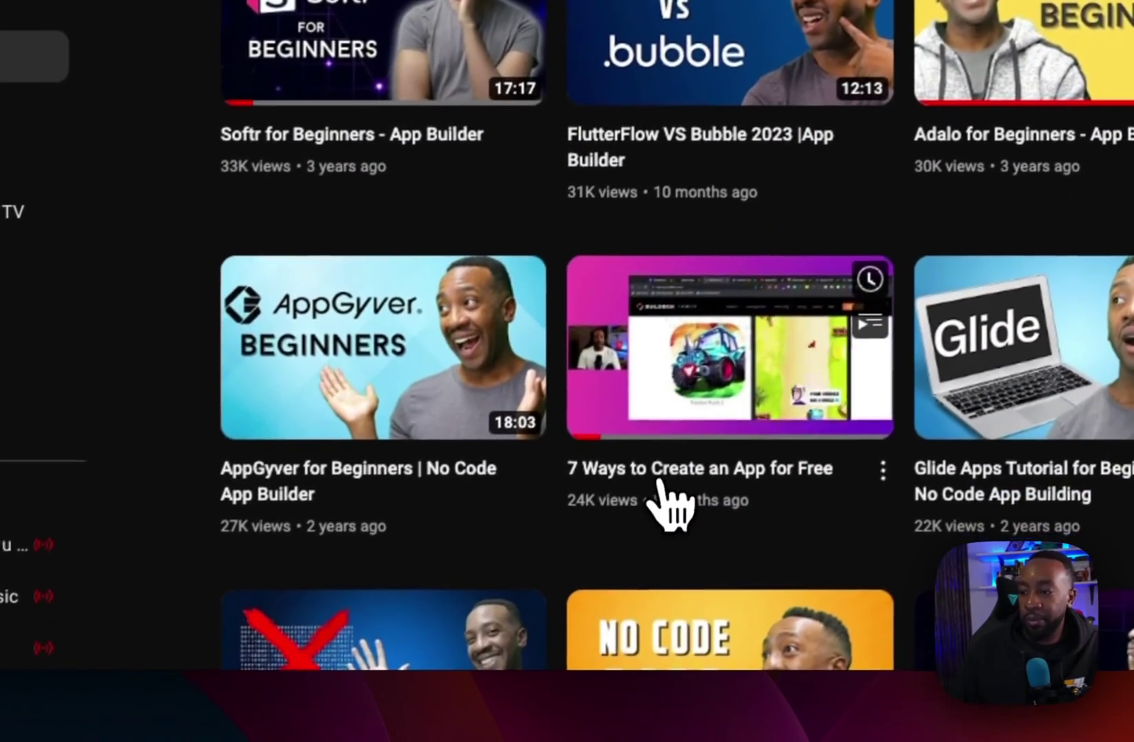
click(663, 499)
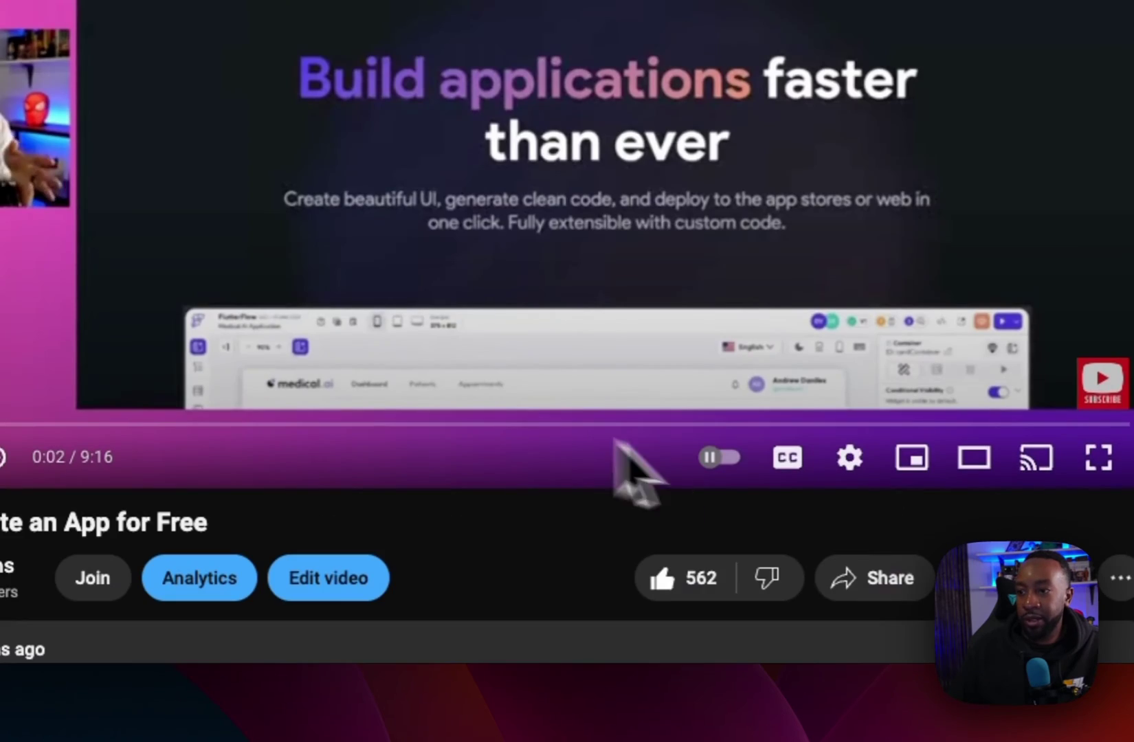
click(867, 583)
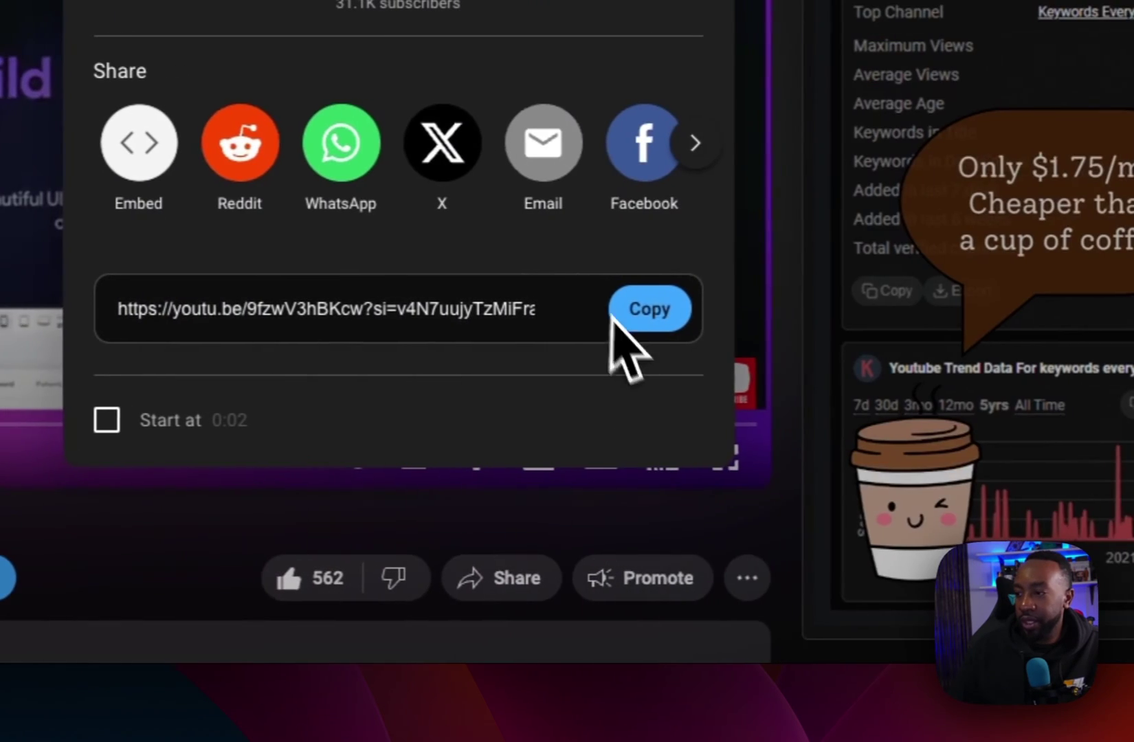
click(696, 316)
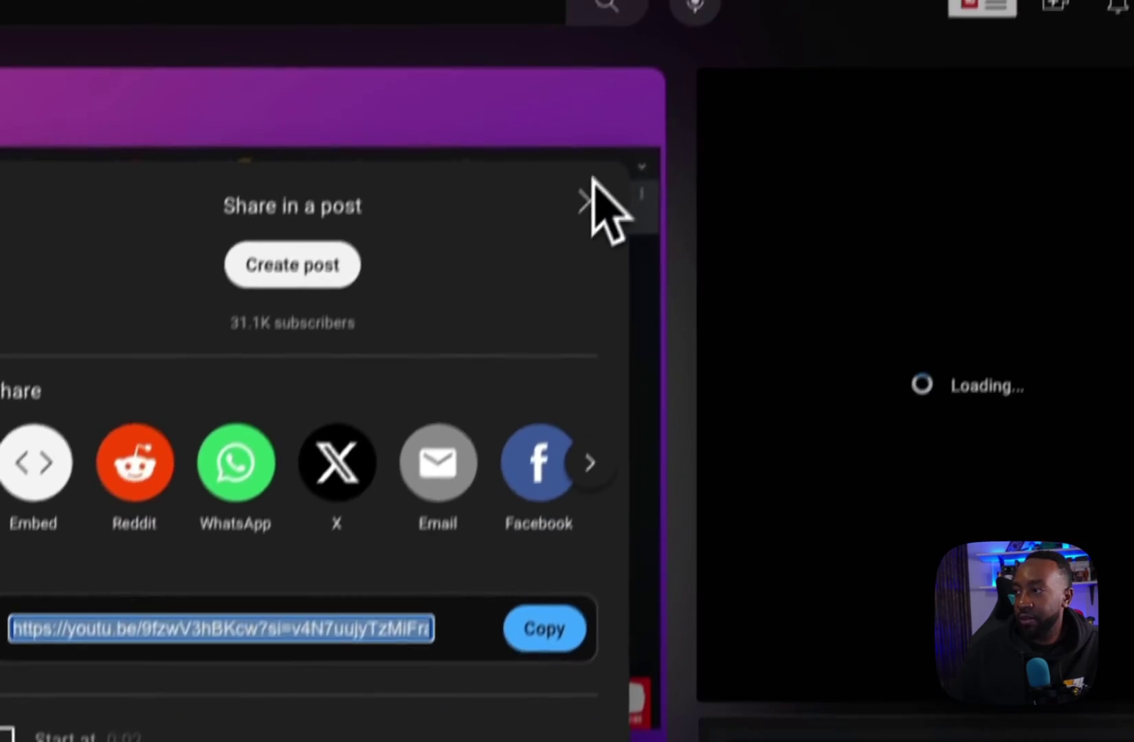
click(600, 223)
click(372, 126)
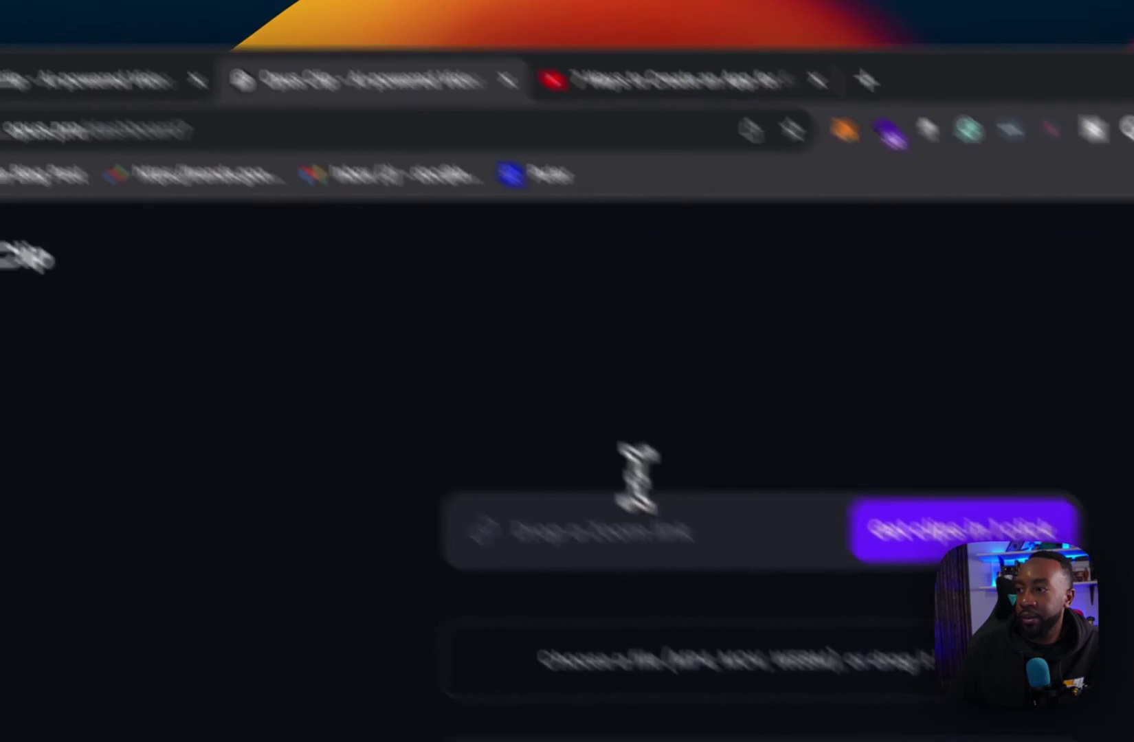
Paste the copied YouTube link into OpusClip's link field.
right_click(670, 529)
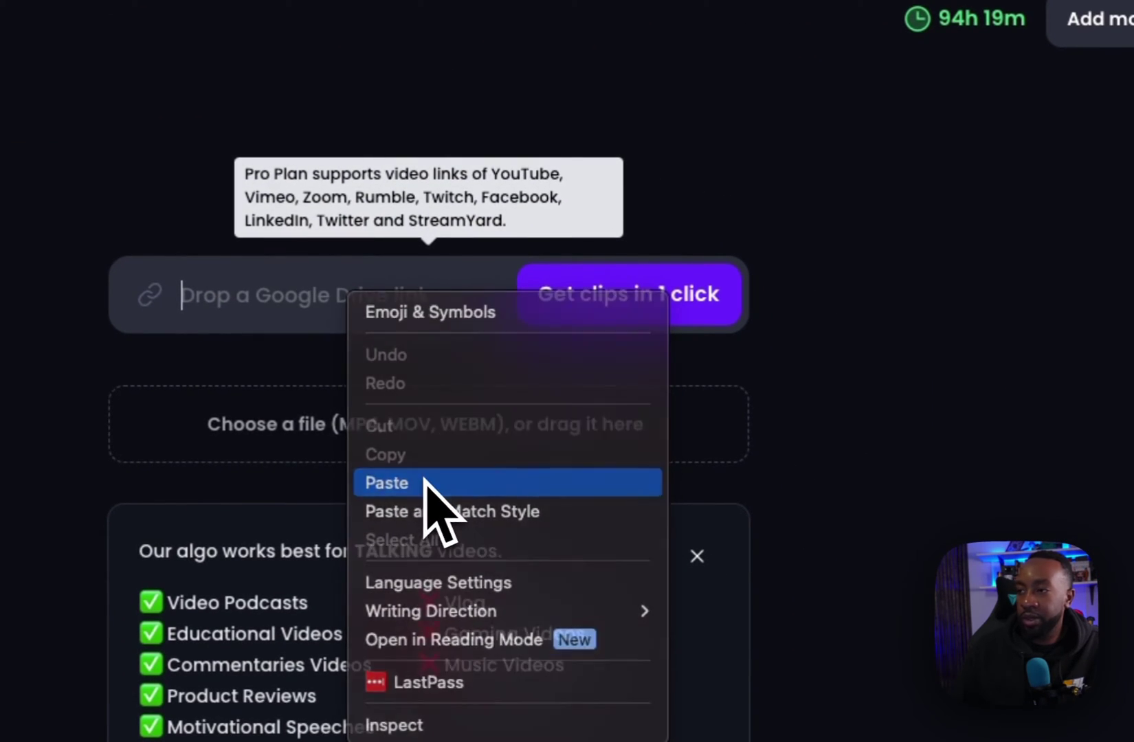
click(424, 483)
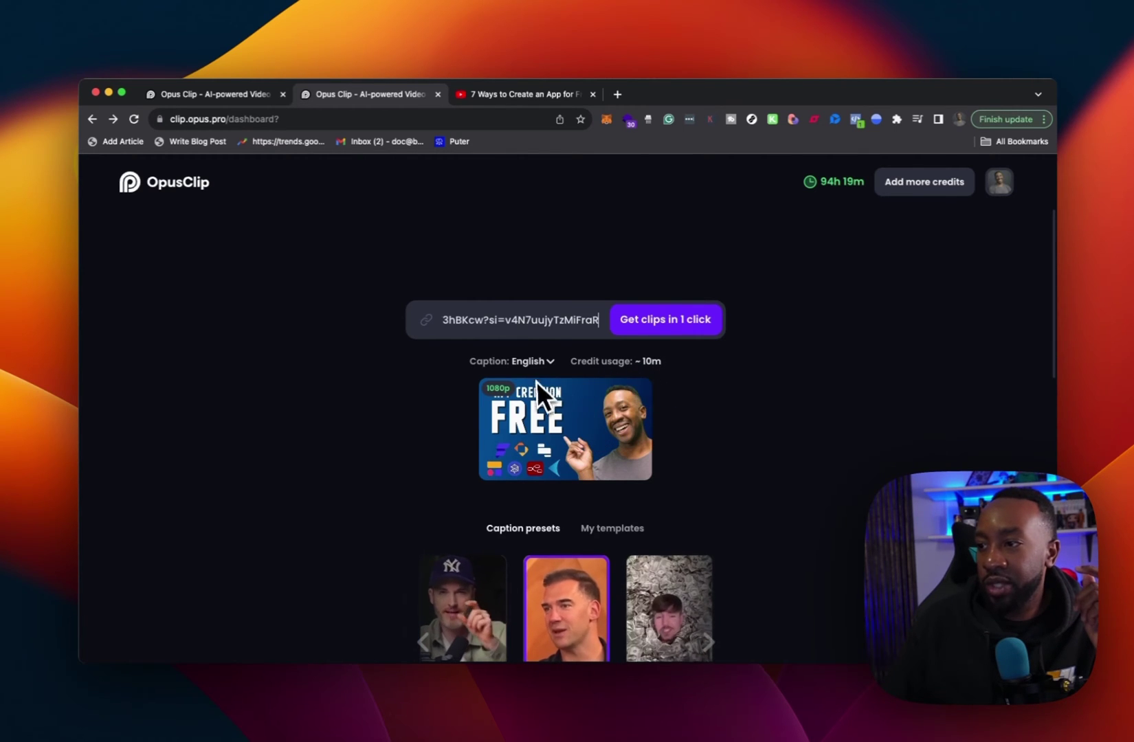
Try caption presets Think Media, Karaoke, Beasty, Deep Diver and Youshaei, landing on Pod P.
scroll(798, 471, down, 5)
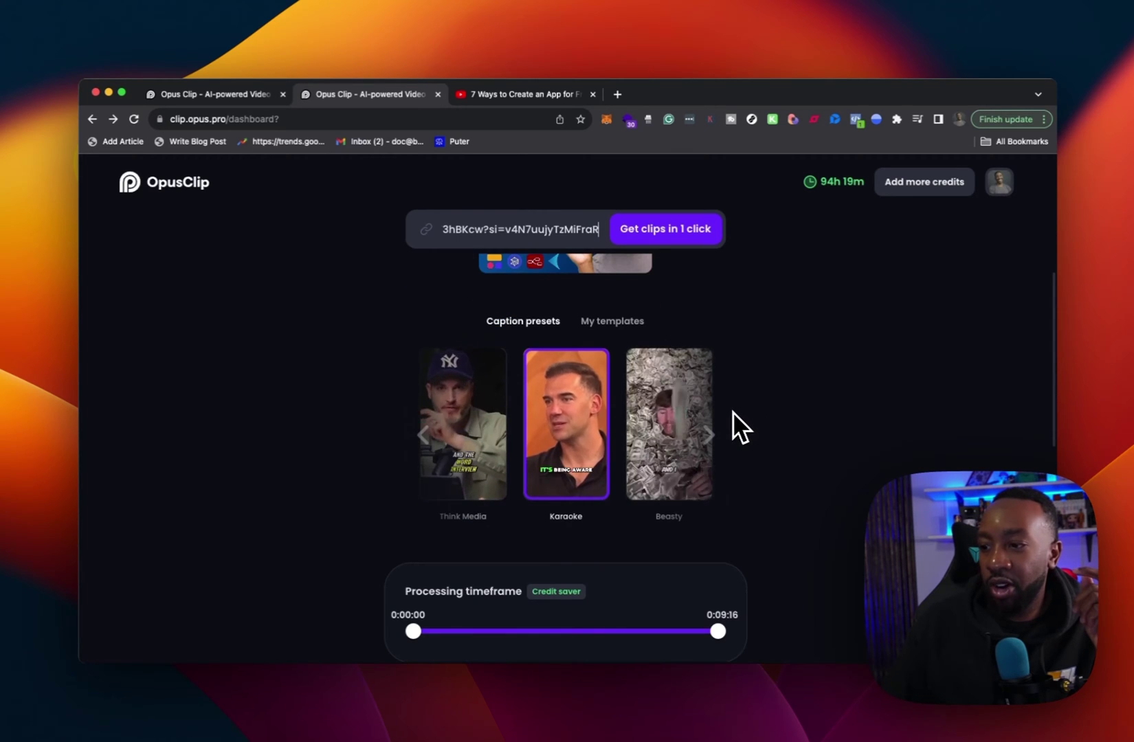
scroll(732, 412, down, 1)
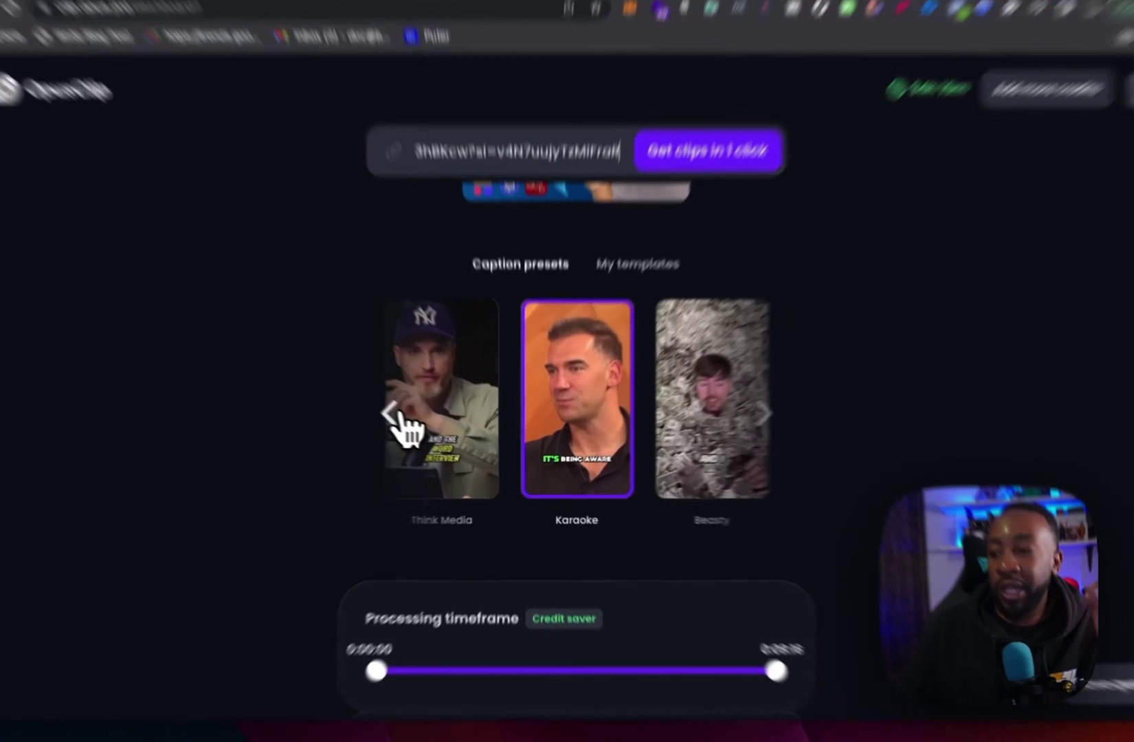
click(430, 435)
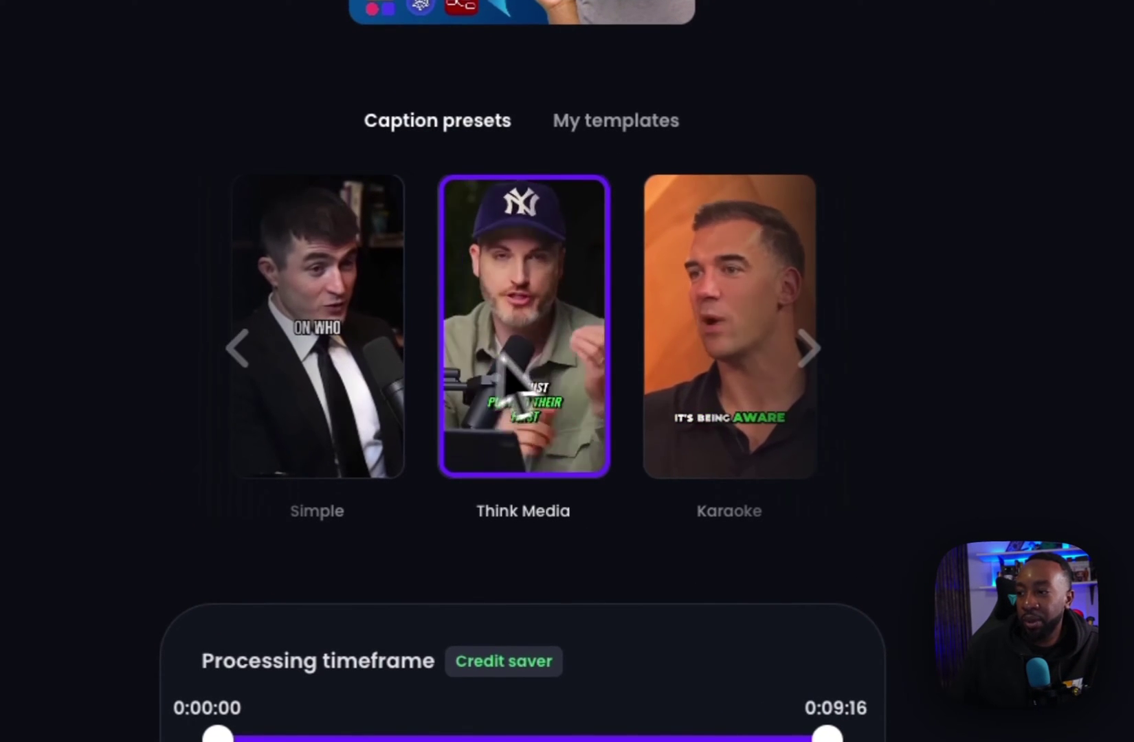
click(809, 350)
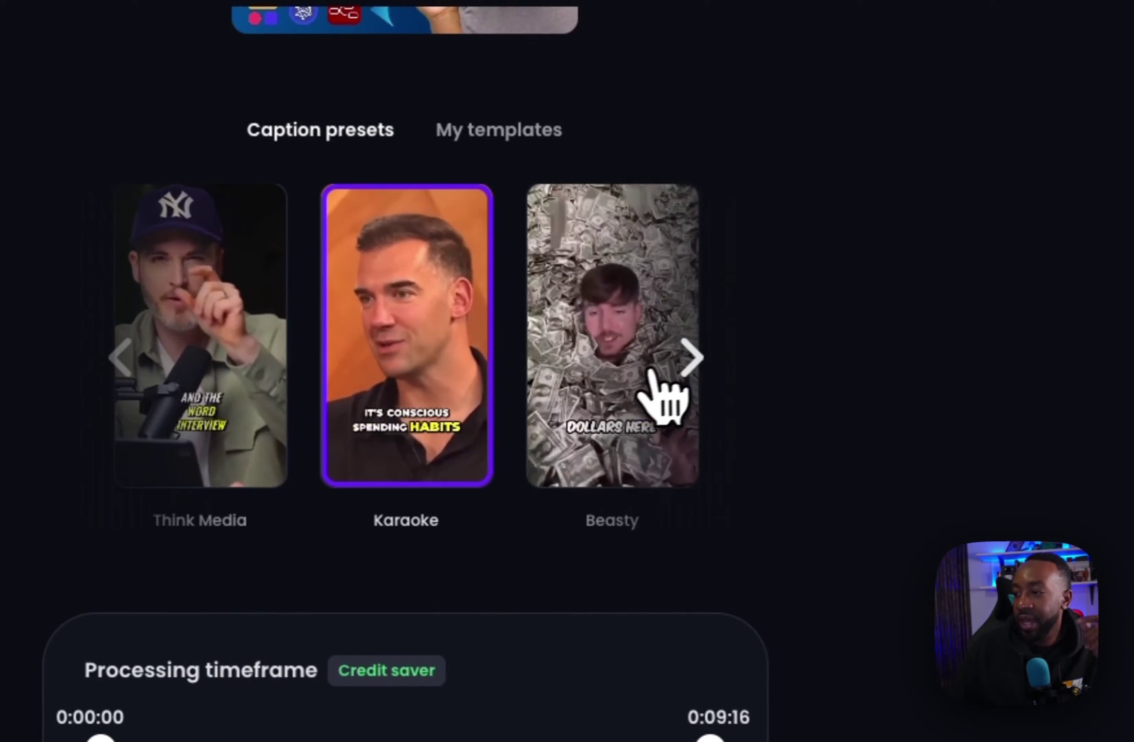
click(690, 356)
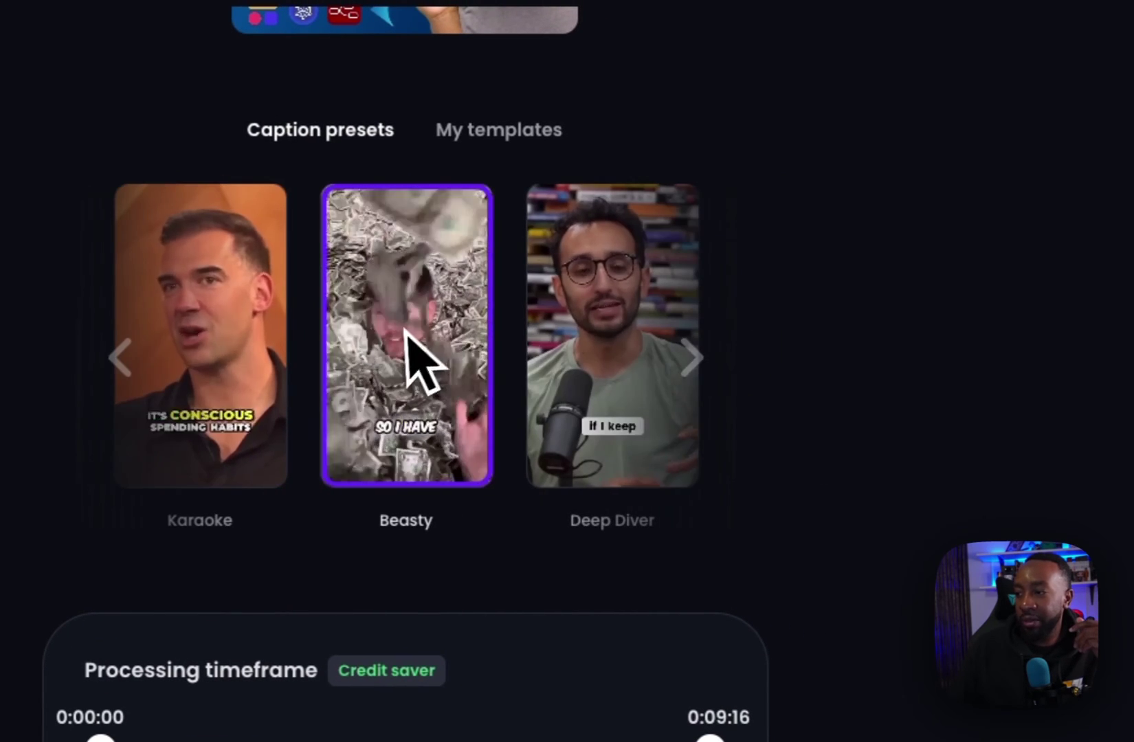
click(691, 354)
click(690, 354)
click(691, 354)
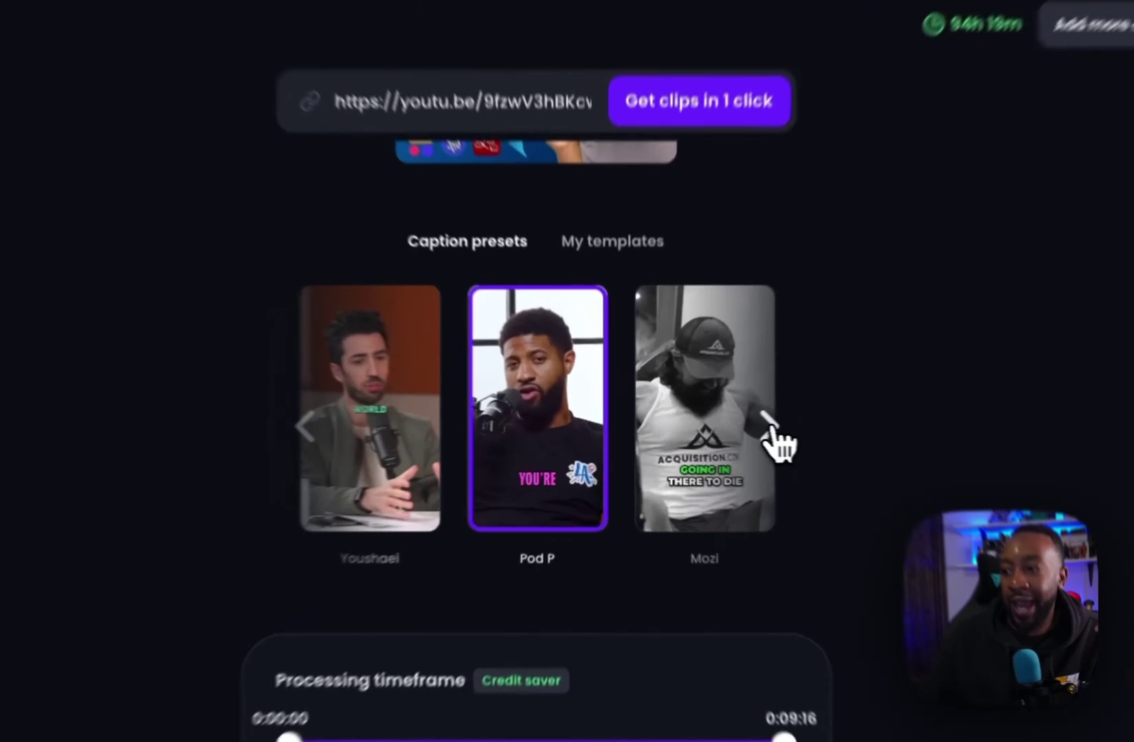
Compare Mozi and Popline, then return to the Pod P caption preset.
click(708, 429)
click(809, 426)
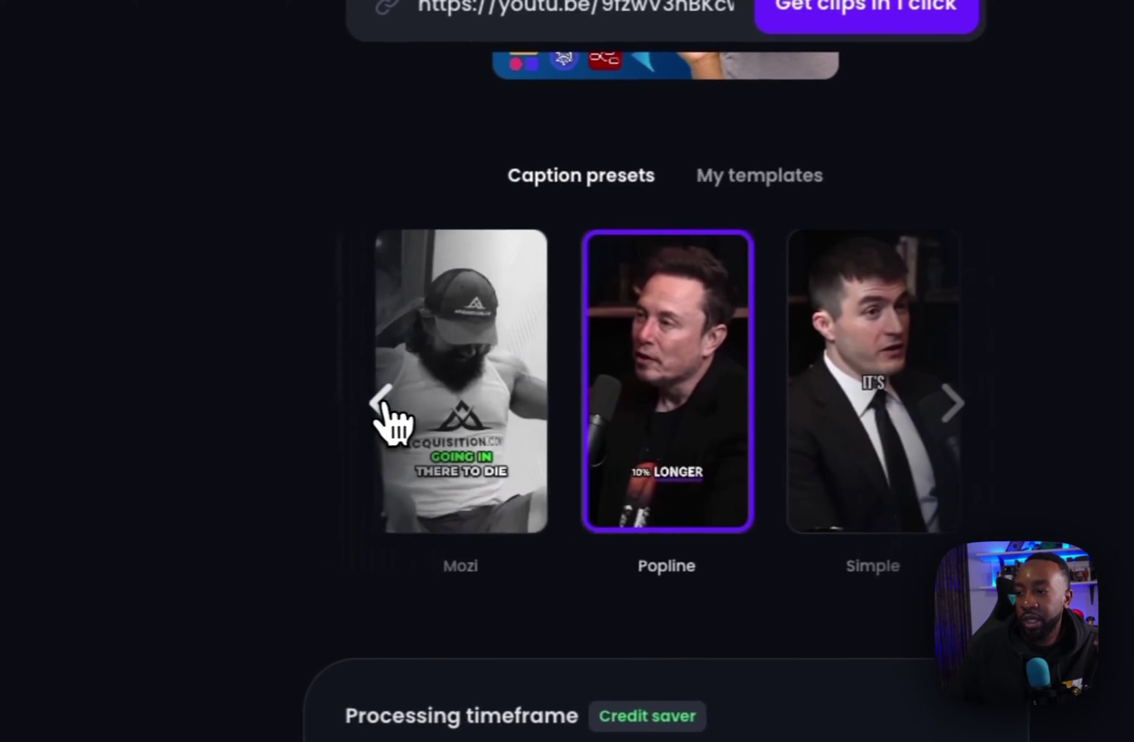
click(383, 404)
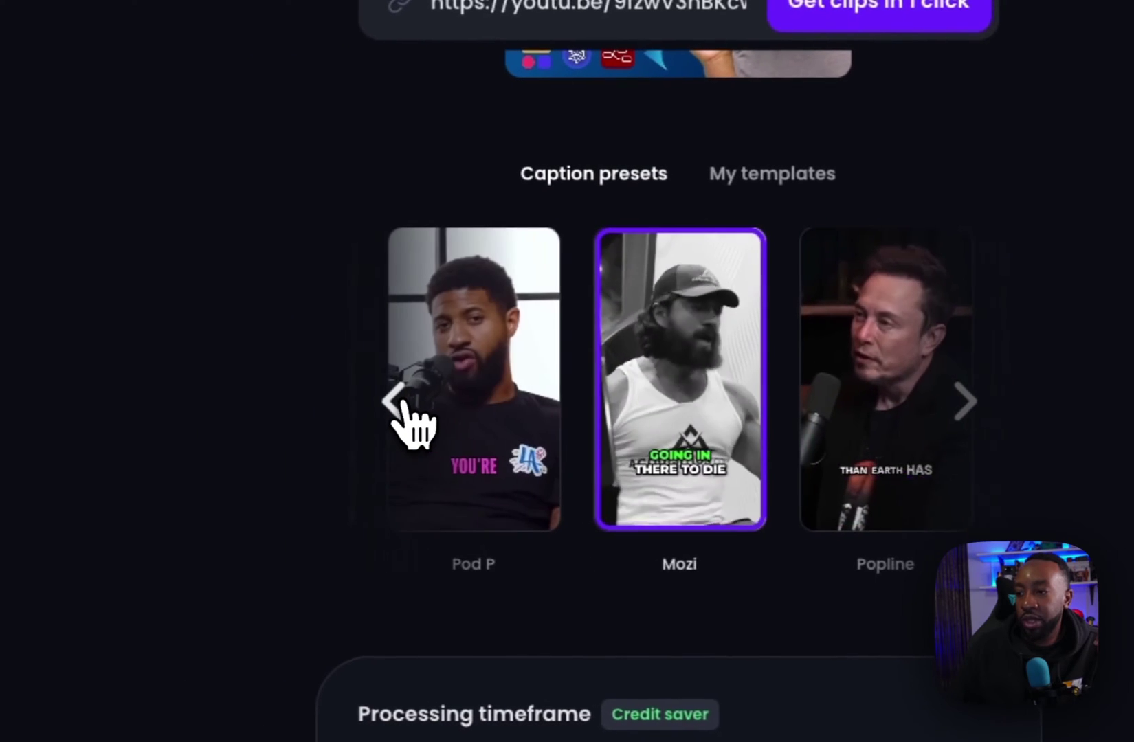
click(383, 404)
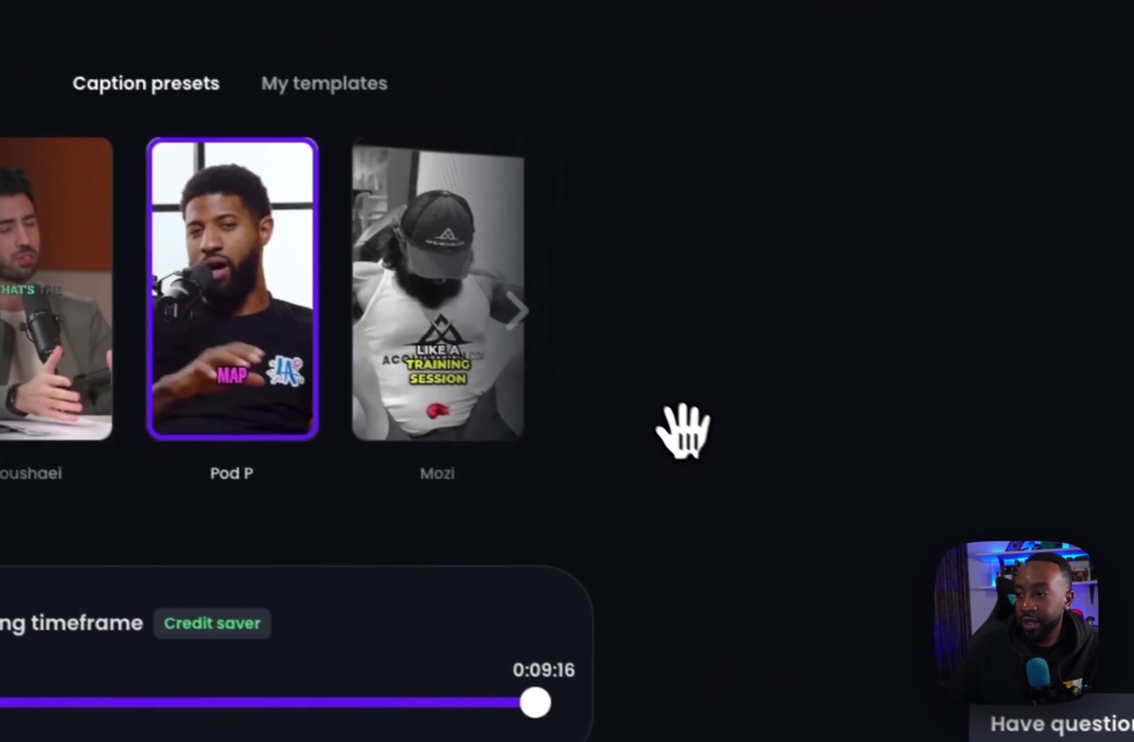
Review the 0:00:00–0:09:16 timeframe, clip length and keyword filter settings below the link.
scroll(791, 523, down, 2)
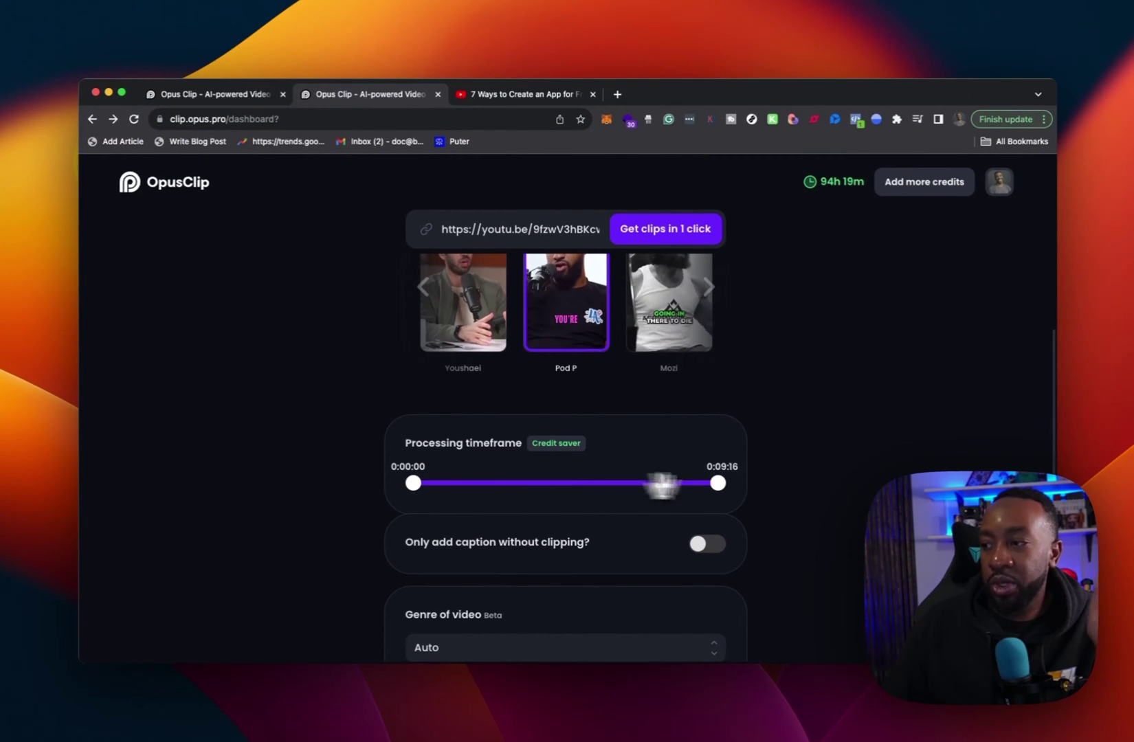
click(522, 94)
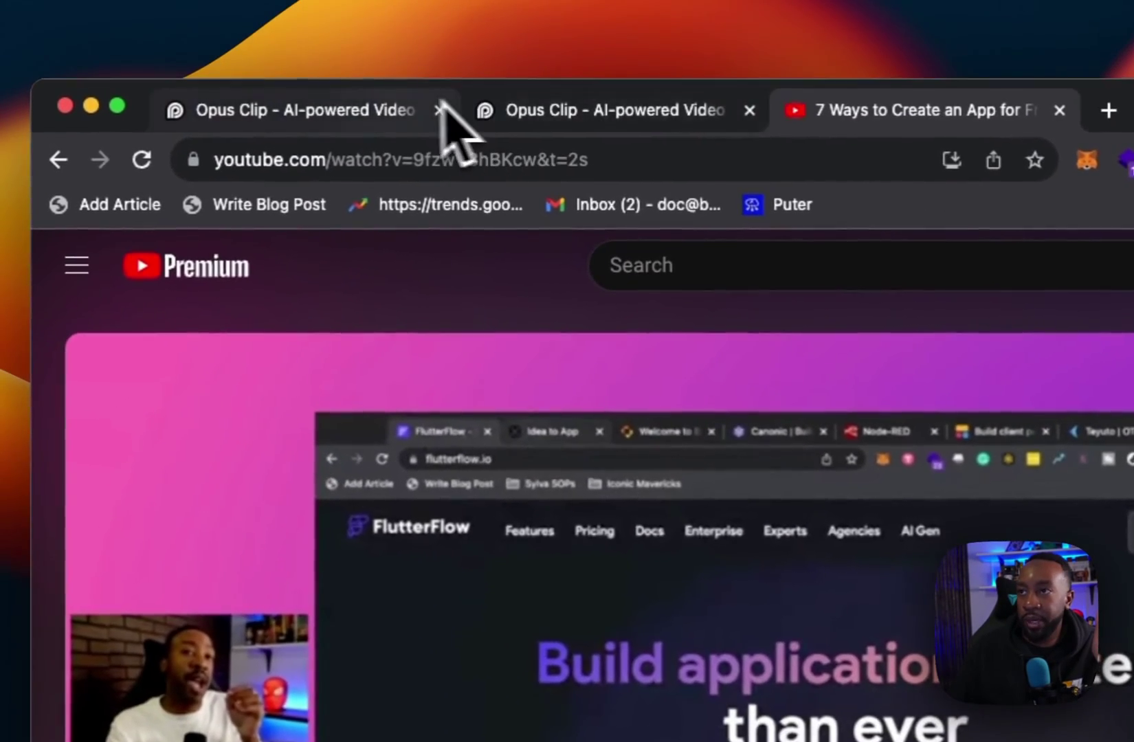
click(454, 84)
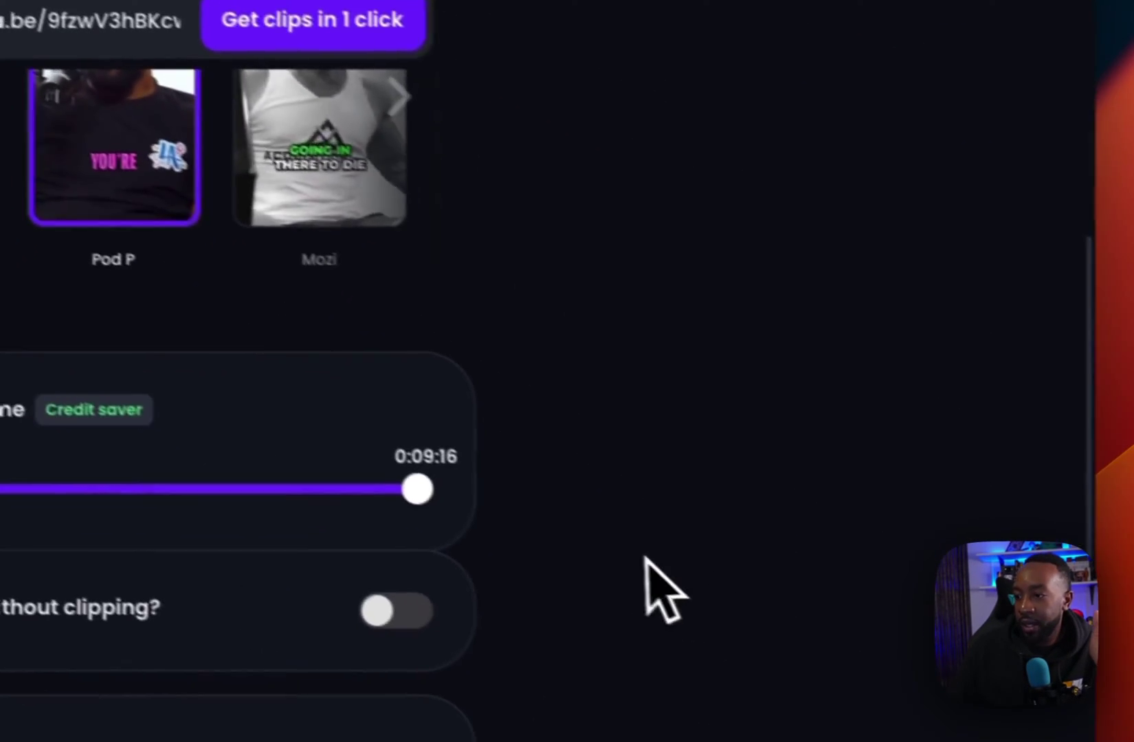
scroll(618, 571, down, 5)
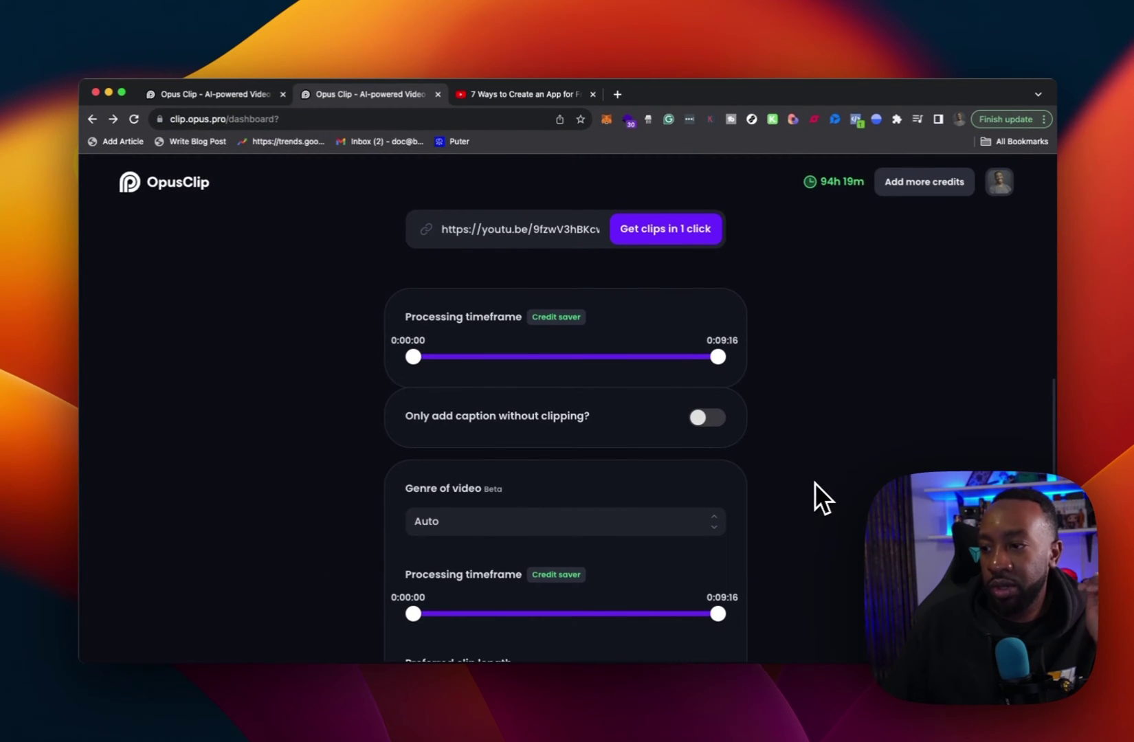
scroll(815, 483, down, 2)
scroll(813, 484, down, 1)
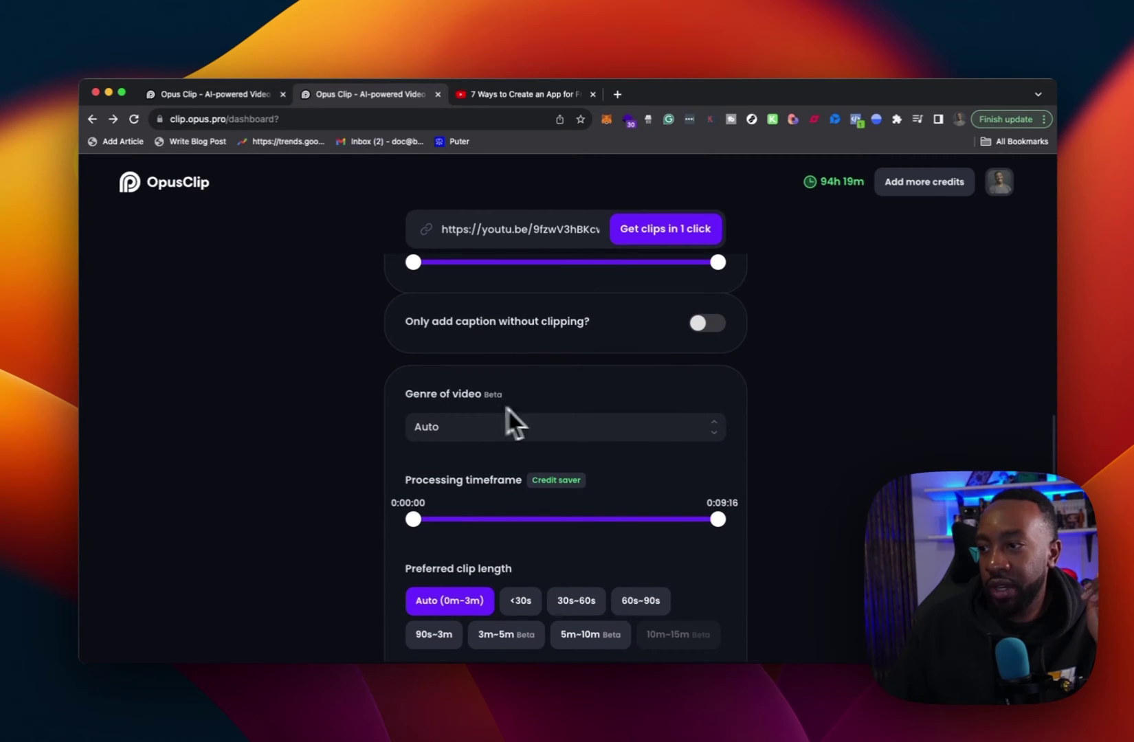
scroll(825, 522, down, 2)
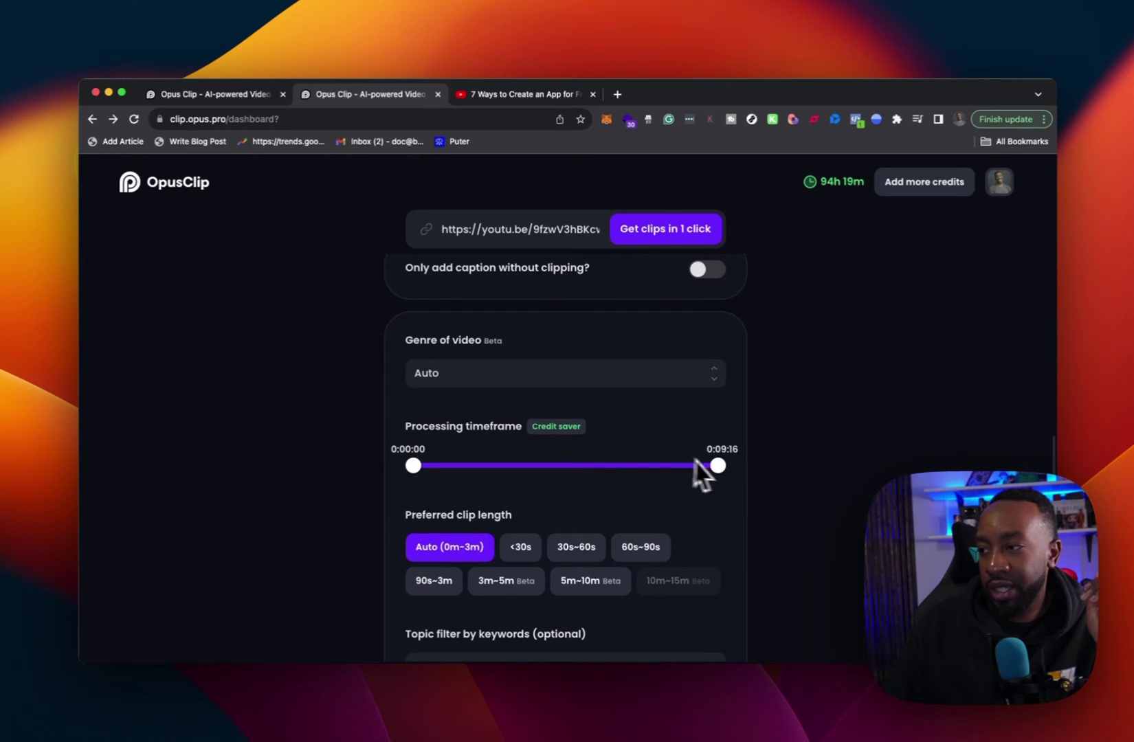
scroll(756, 492, down, 3)
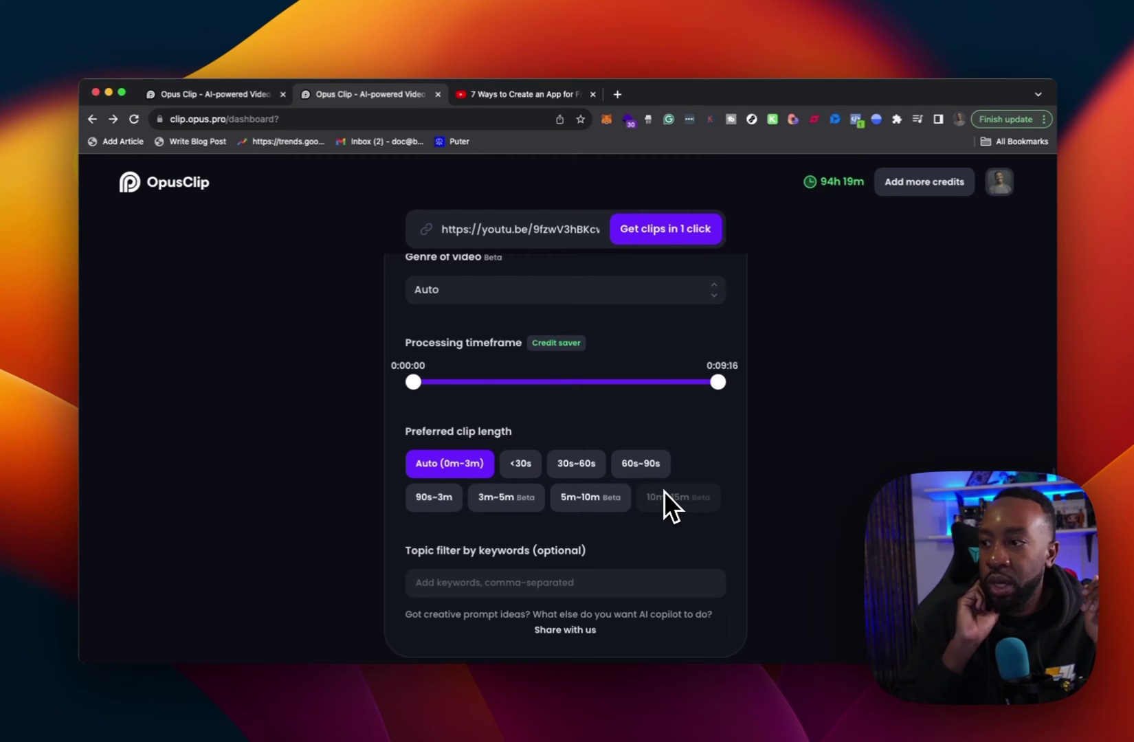
scroll(665, 491, down, 1)
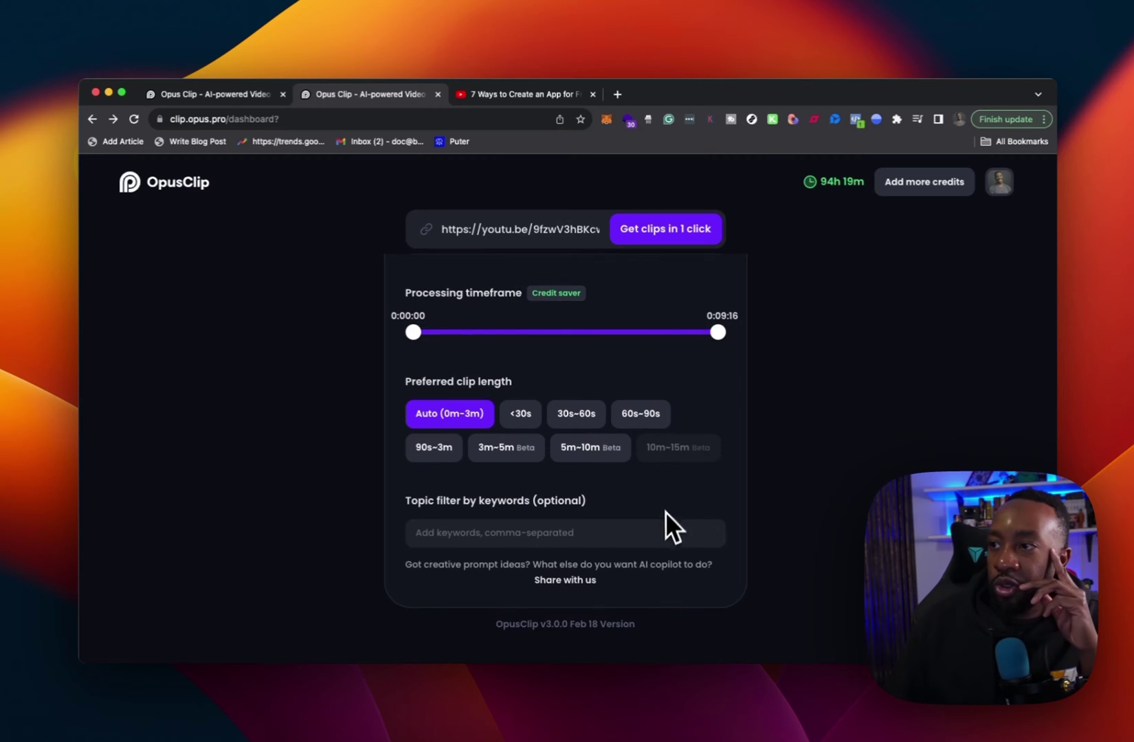
scroll(666, 515, up, 6)
scroll(638, 473, down, 6)
Choose the <30s clip length and enter topic keywords 'building applications, no-code, side-hustles'.
click(521, 413)
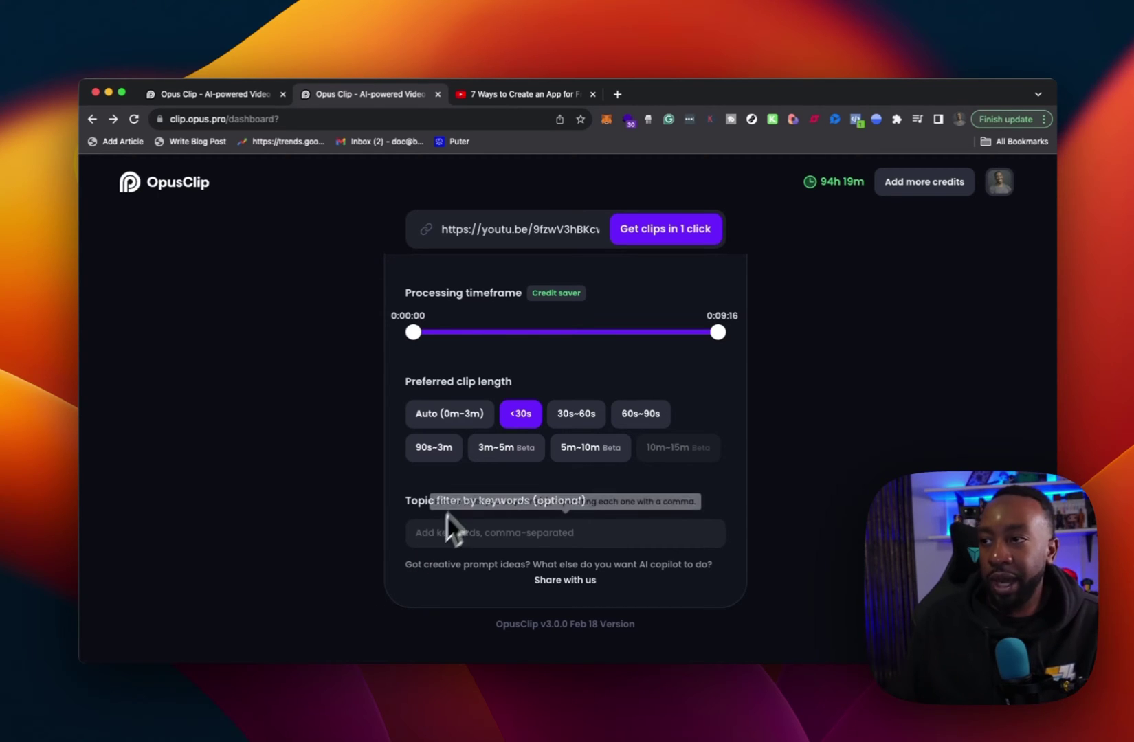
scroll(482, 468, up, 7)
scroll(478, 465, down, 7)
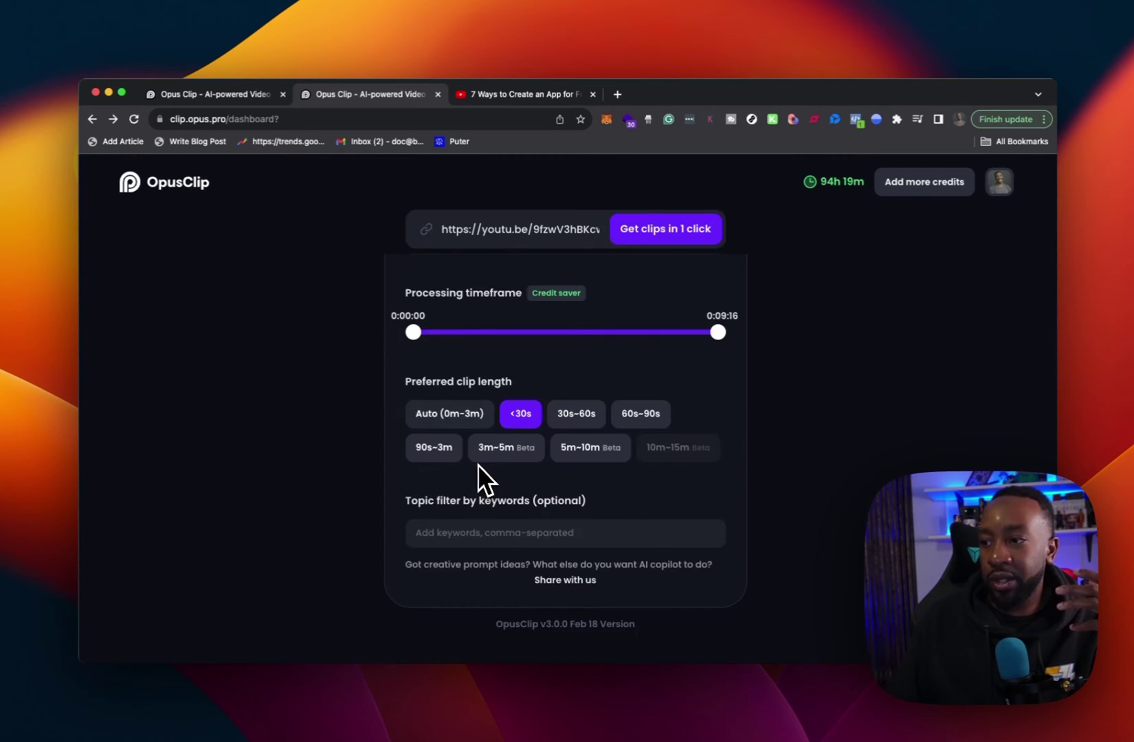
click(462, 531)
text(building applic)
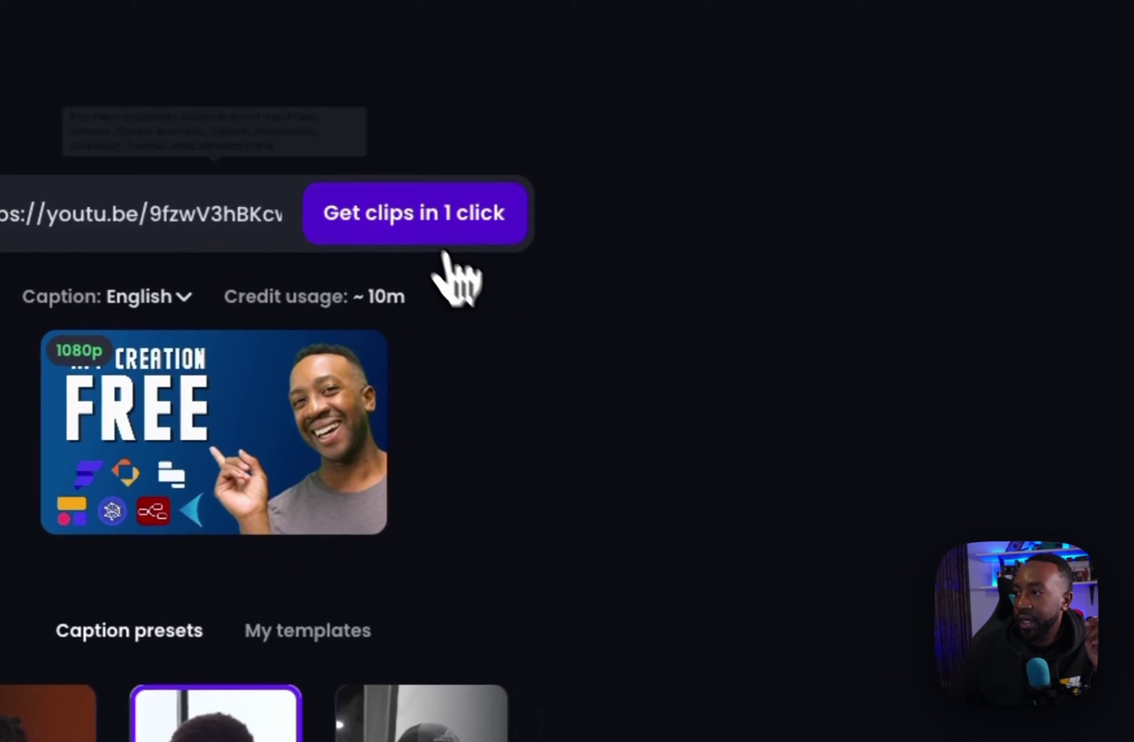
Start generating clips from the YouTube video.
click(417, 231)
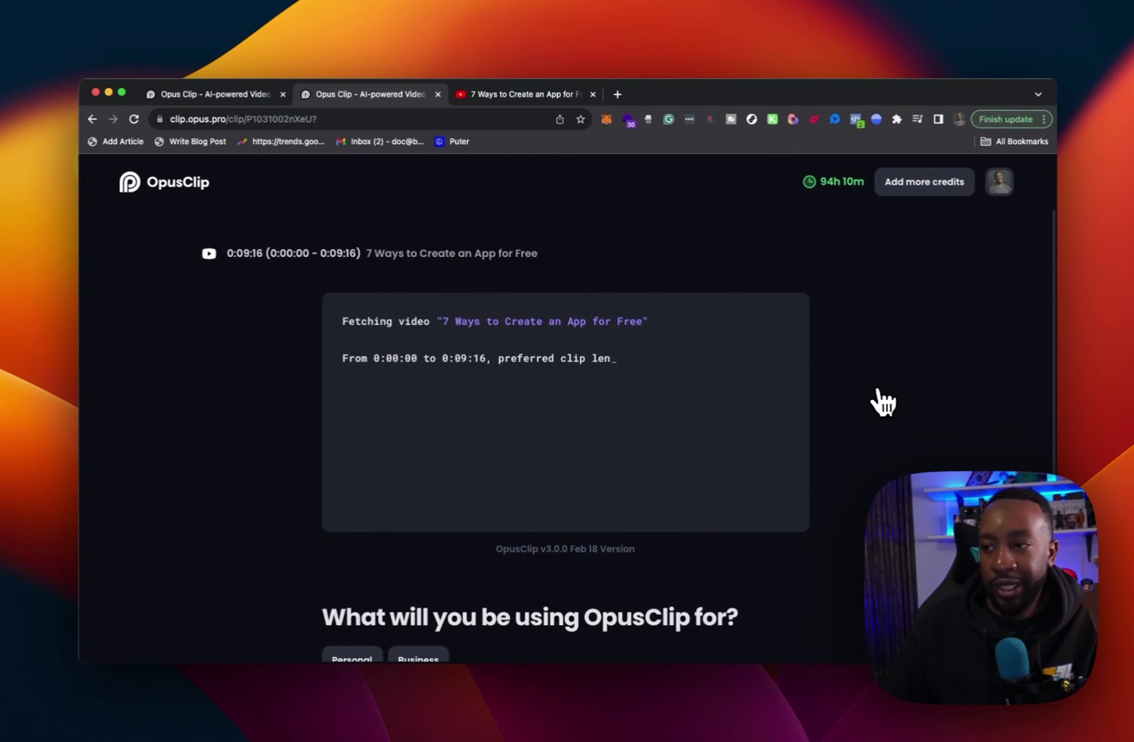
scroll(840, 446, down, 3)
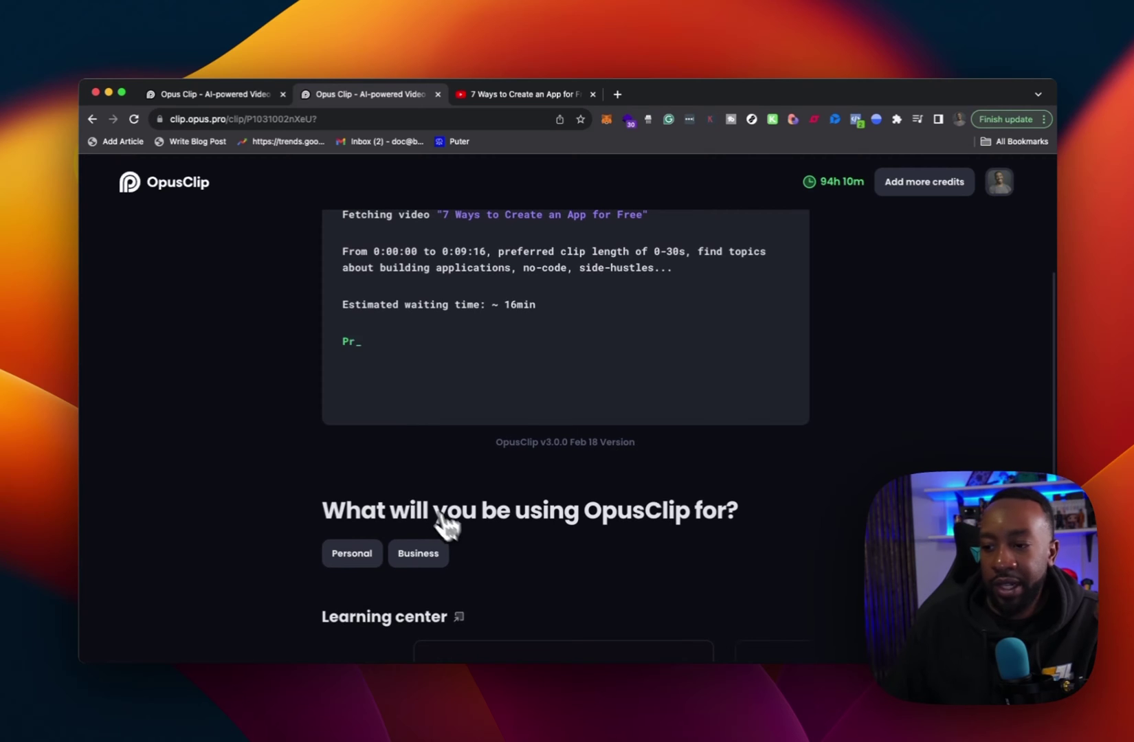
scroll(564, 584, down, 1)
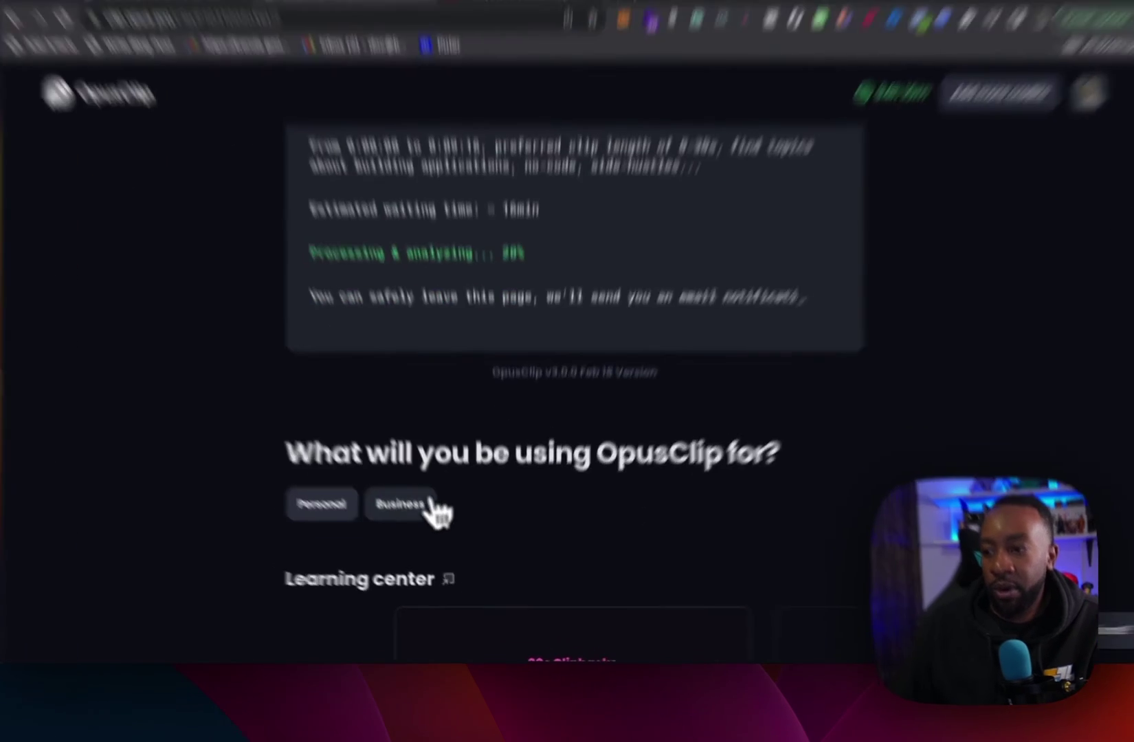
Submit the survey: Business, Education, Marketing, From a friend, My own content.
click(430, 529)
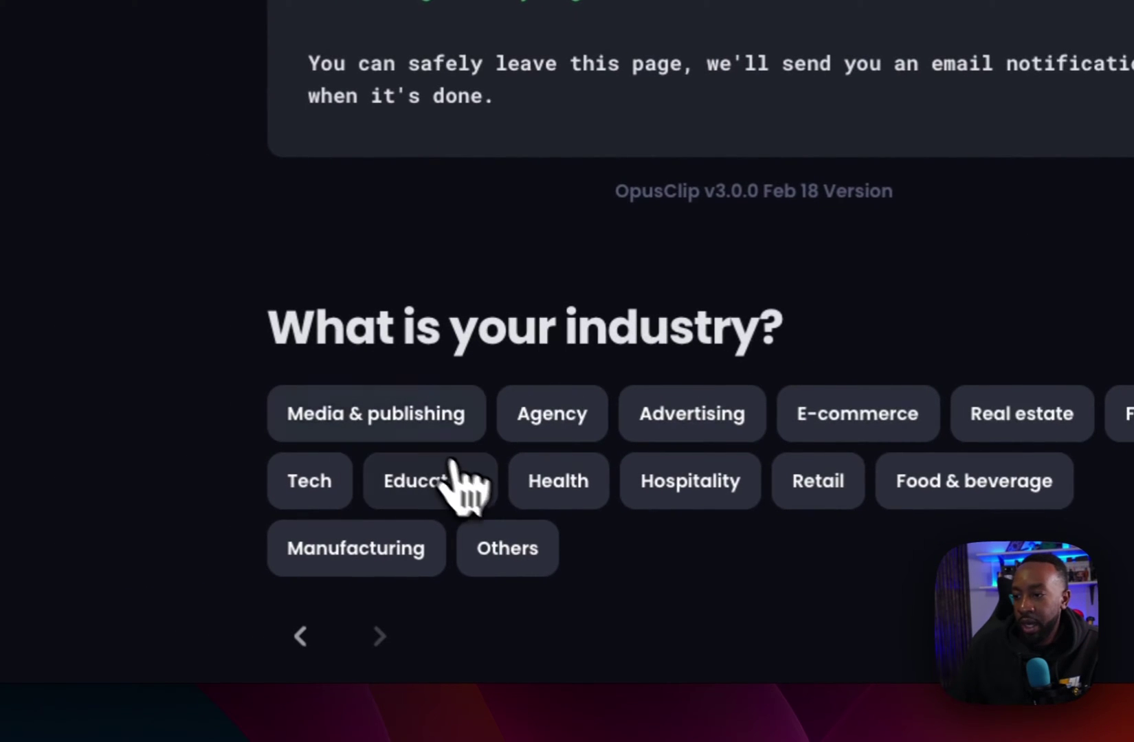
click(475, 489)
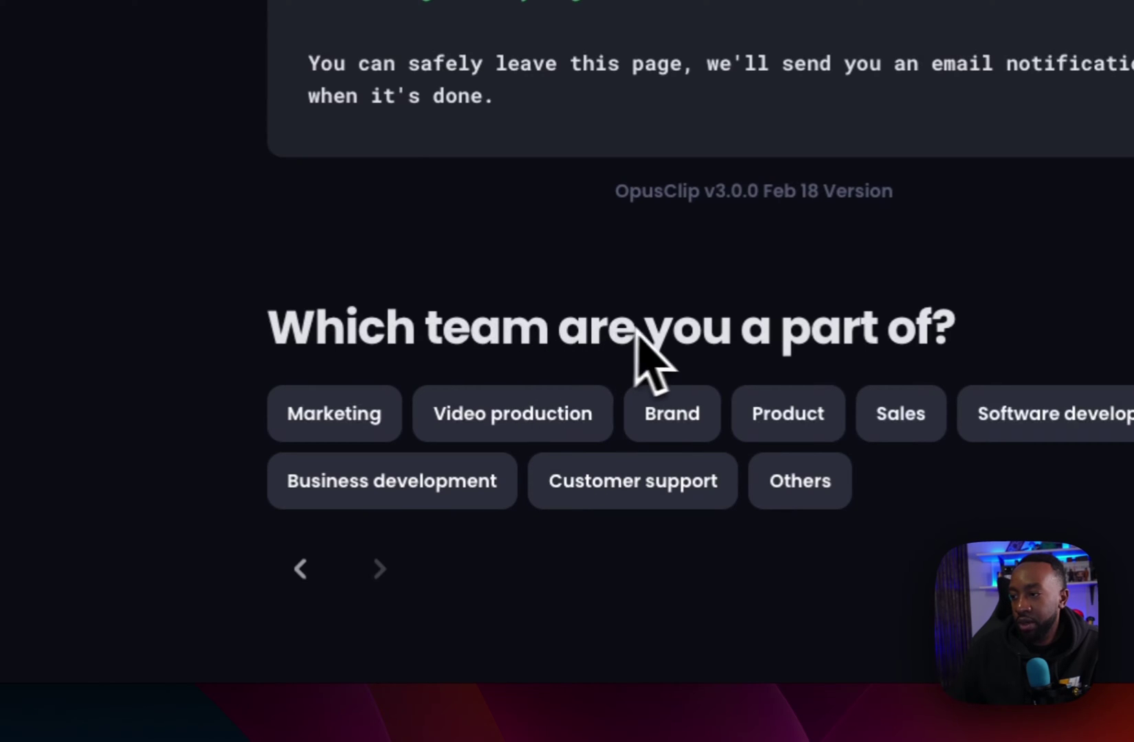
click(343, 429)
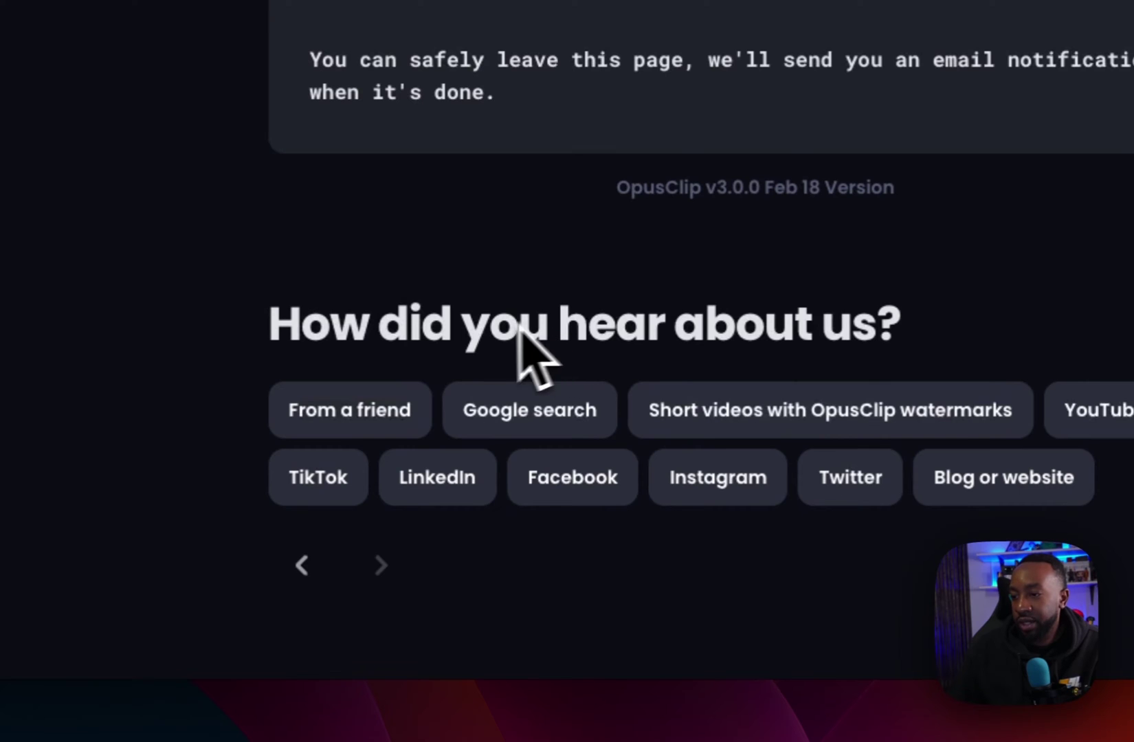
click(377, 412)
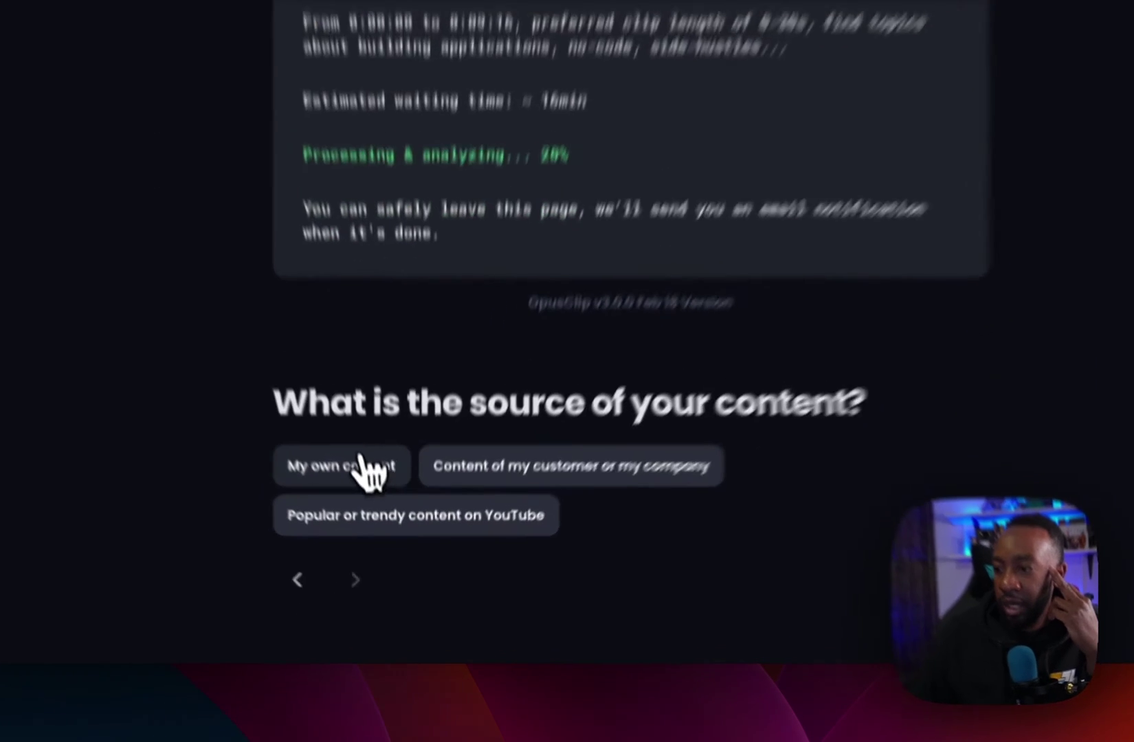
click(362, 461)
click(425, 579)
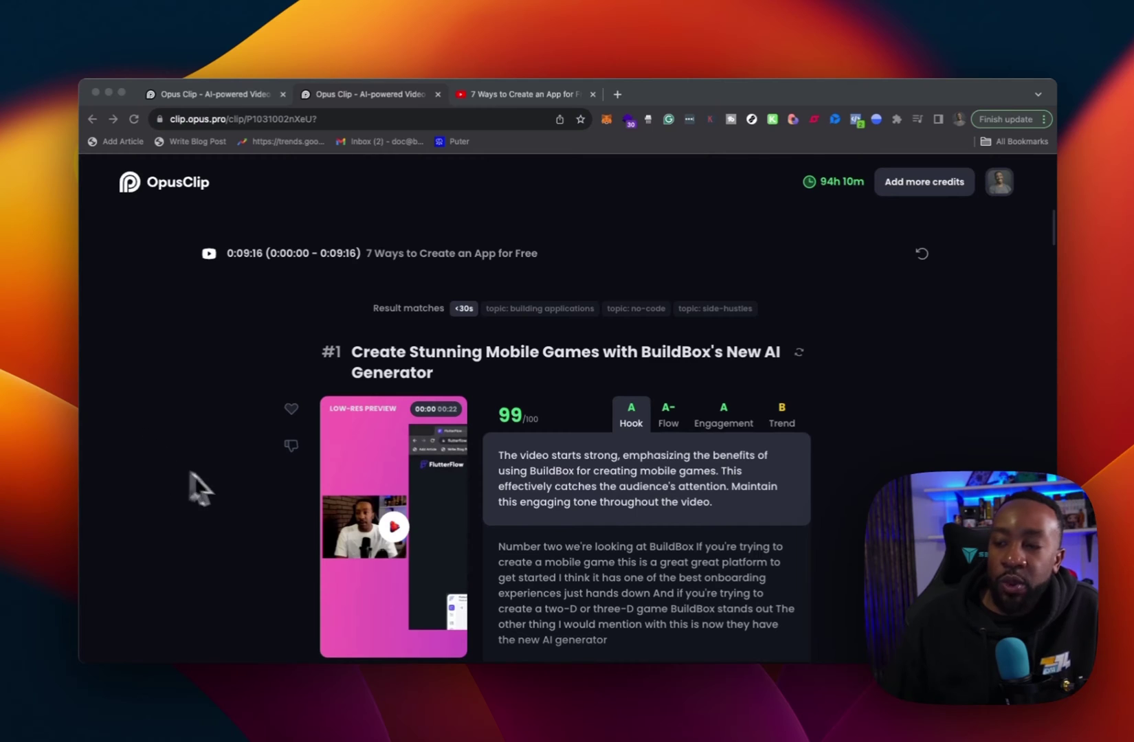
Scroll through the generated results to clip #1 and its 99/100 score.
scroll(250, 490, down, 5)
scroll(250, 490, down, 15)
scroll(249, 491, down, 15)
scroll(248, 492, down, 10)
scroll(248, 493, up, 20)
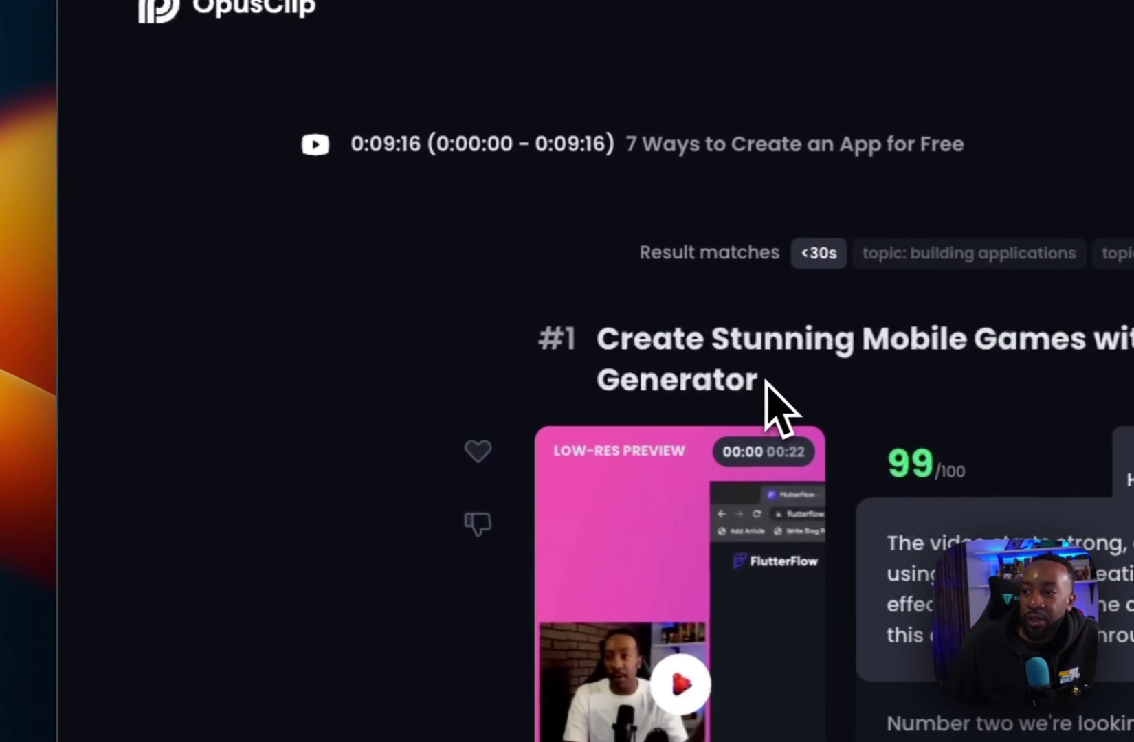
drag(434, 378, 353, 353)
click(483, 365)
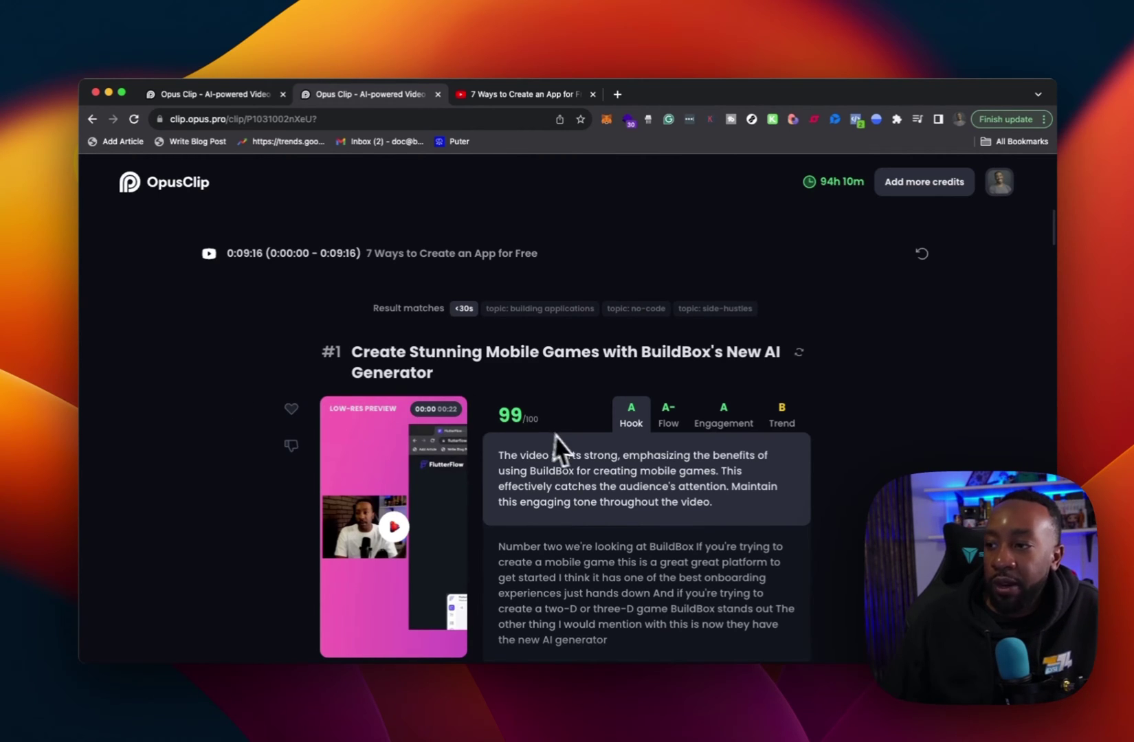
scroll(564, 440, down, 1)
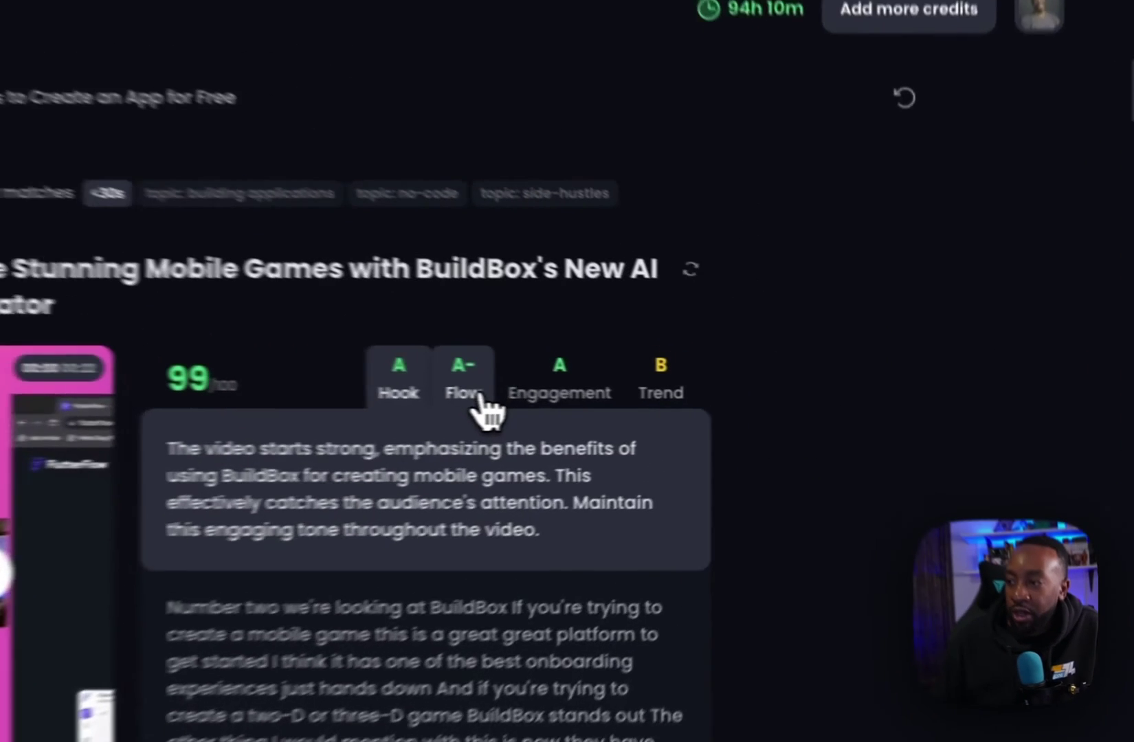
Read clip #1's Flow, Engagement and Trend feedback, ending on the B-graded Trend.
click(672, 405)
click(726, 407)
click(607, 395)
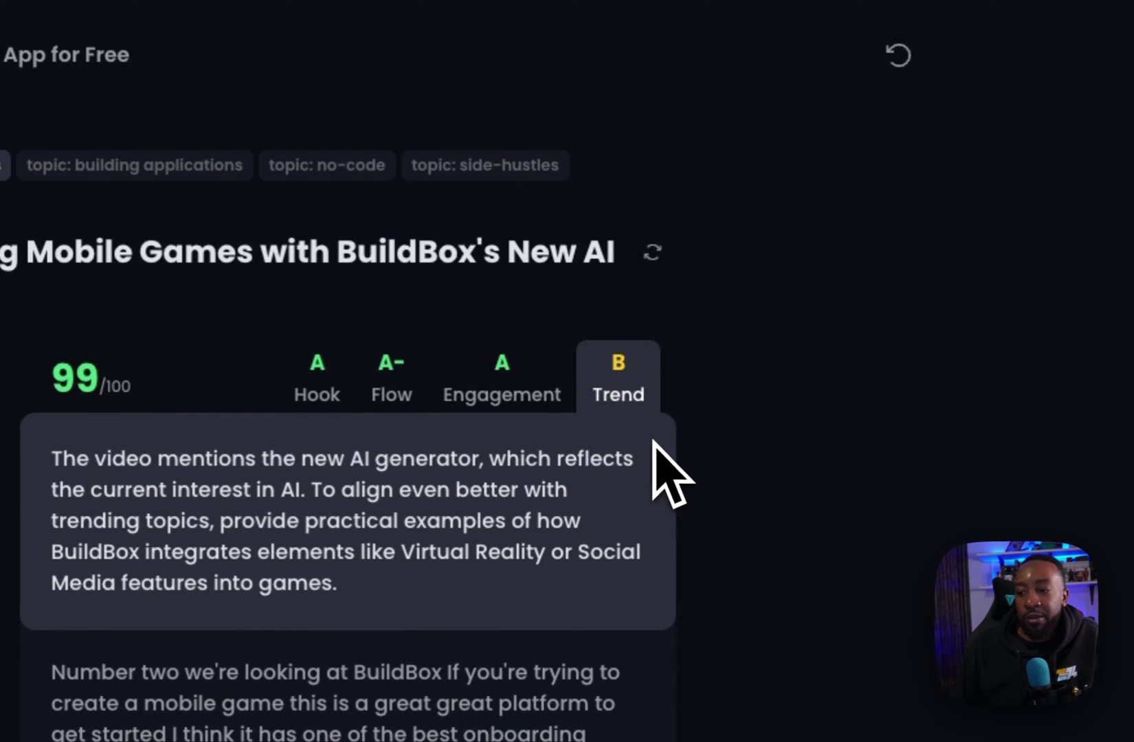
scroll(657, 443, down, 2)
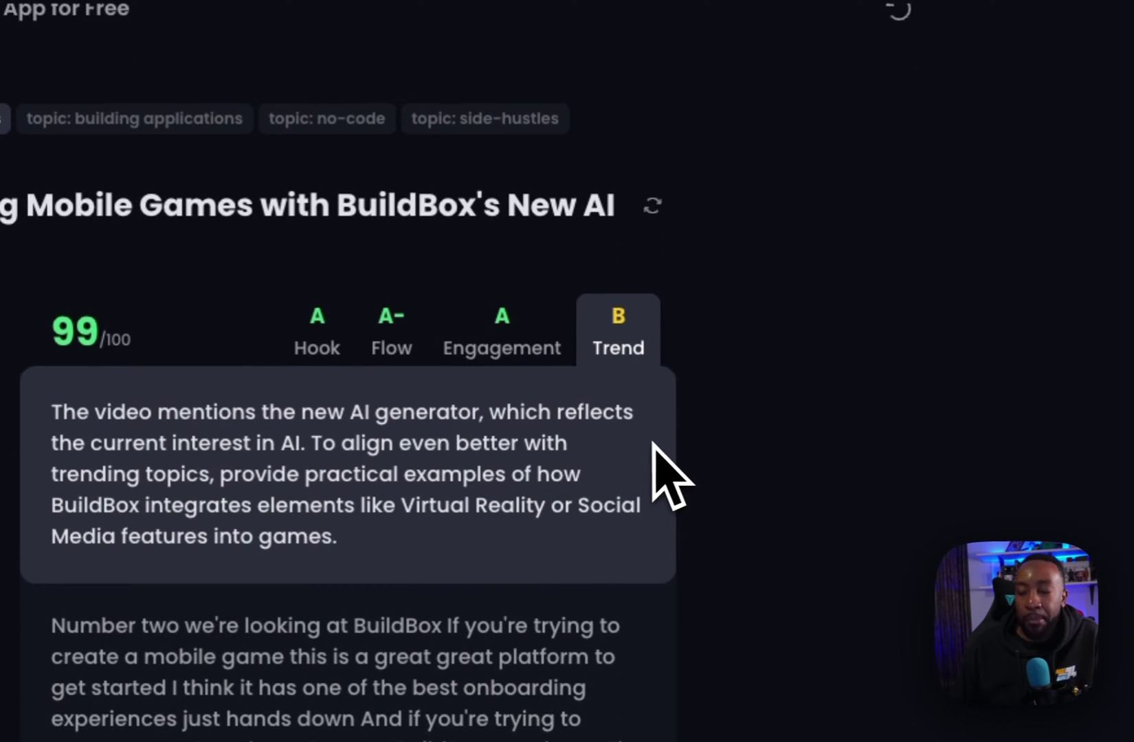
click(383, 327)
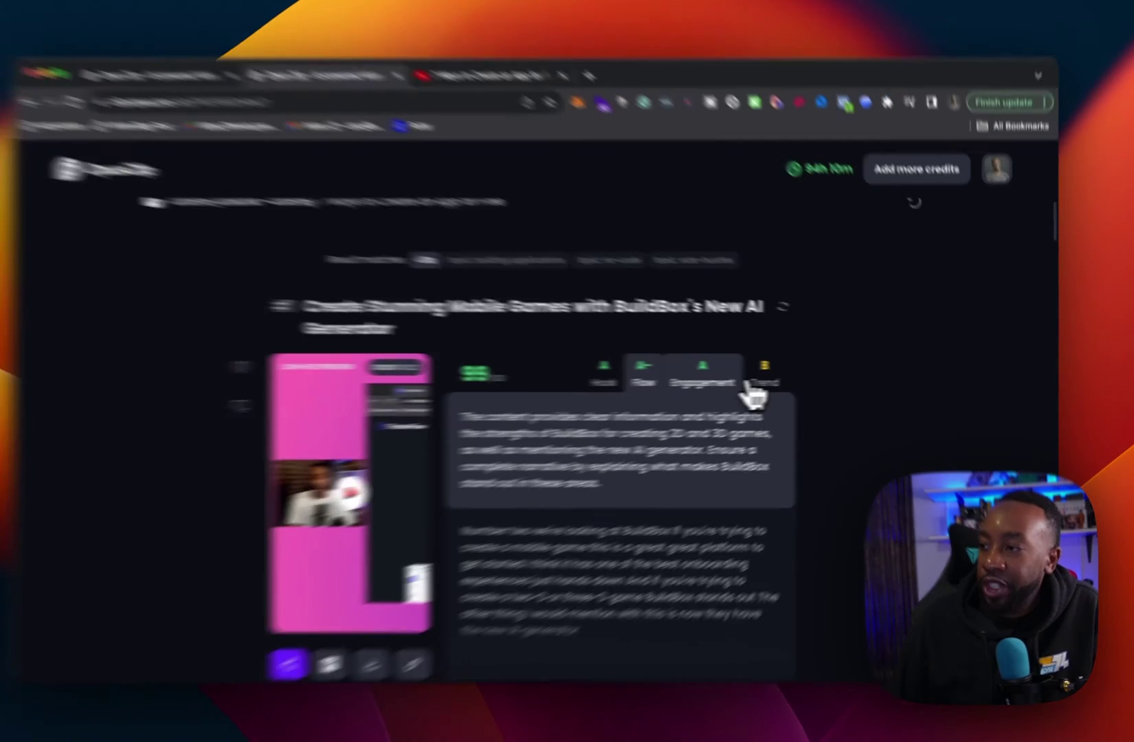
click(746, 383)
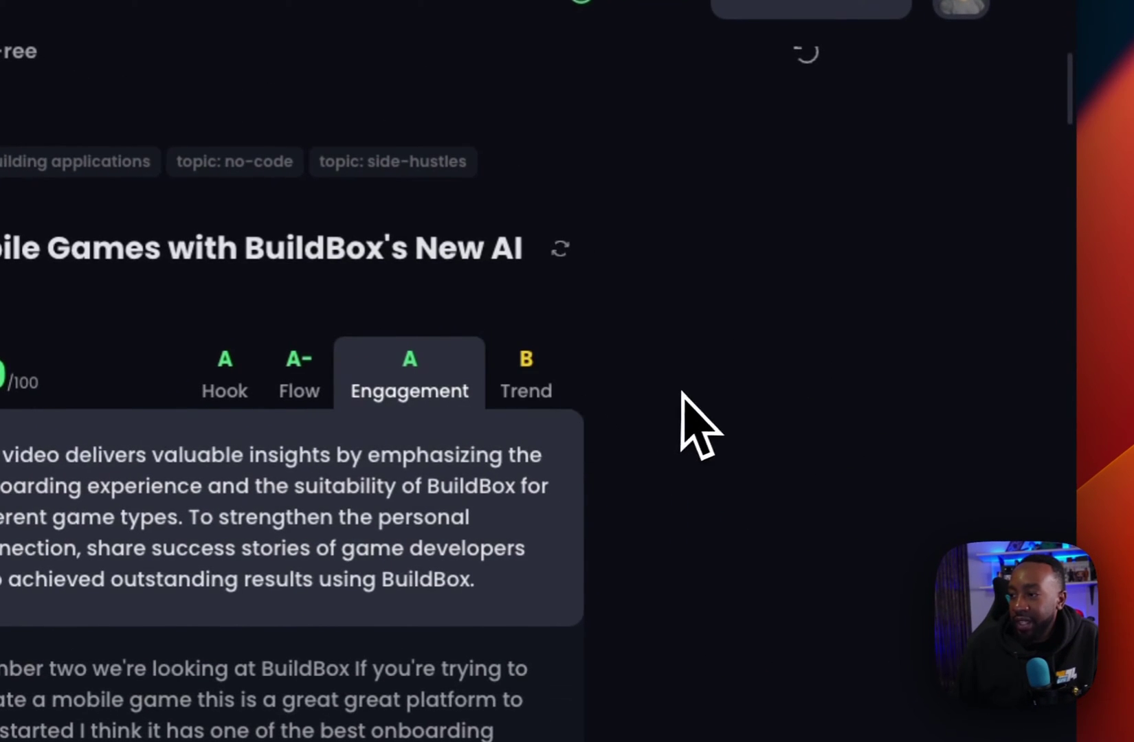
click(540, 382)
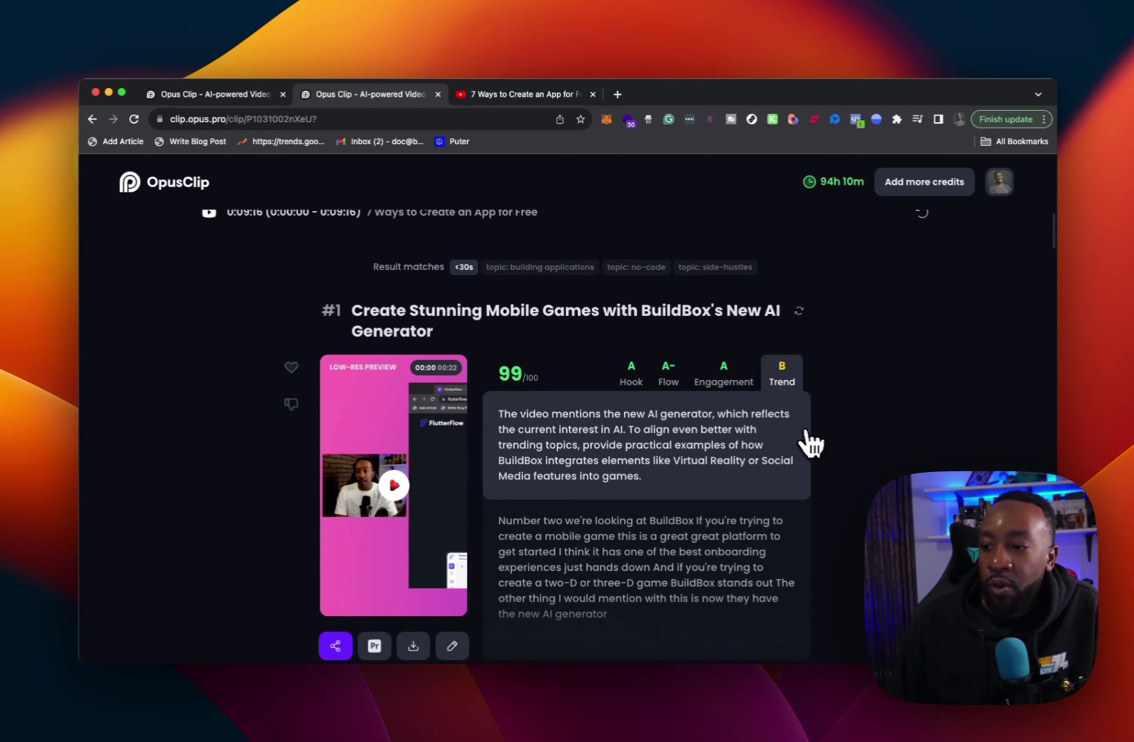
Like clip #1 and play its preview for about seven seconds before pausing.
scroll(816, 443, down, 1)
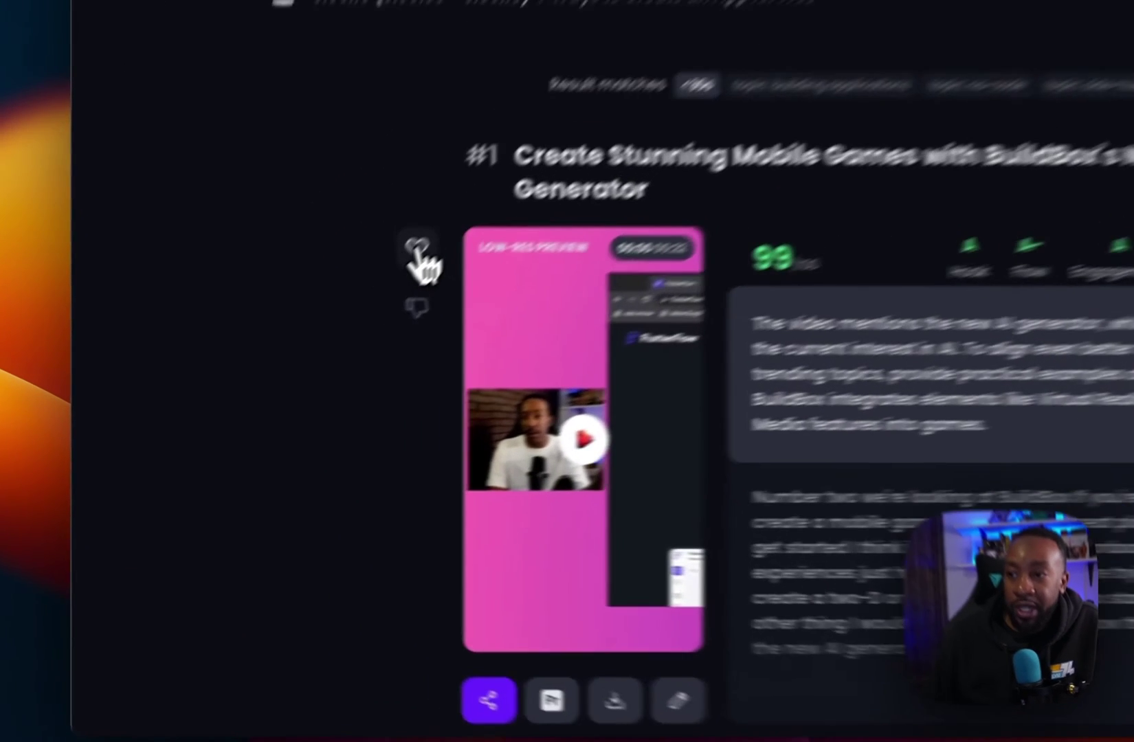
click(417, 248)
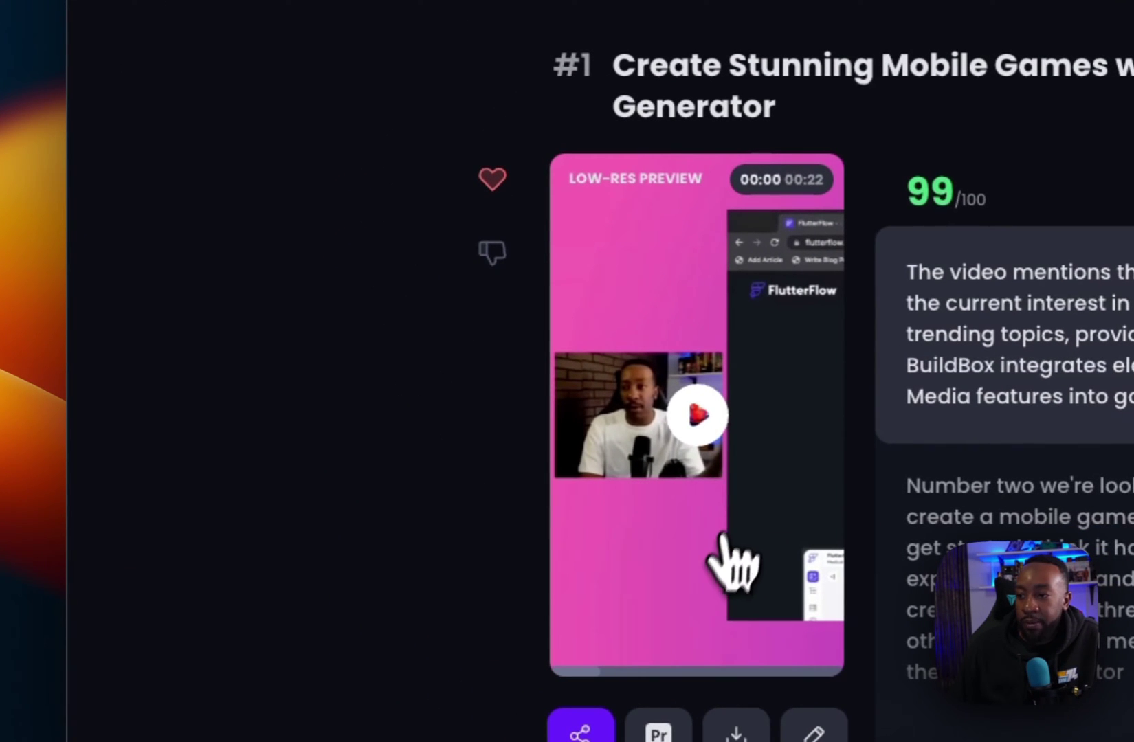
click(708, 429)
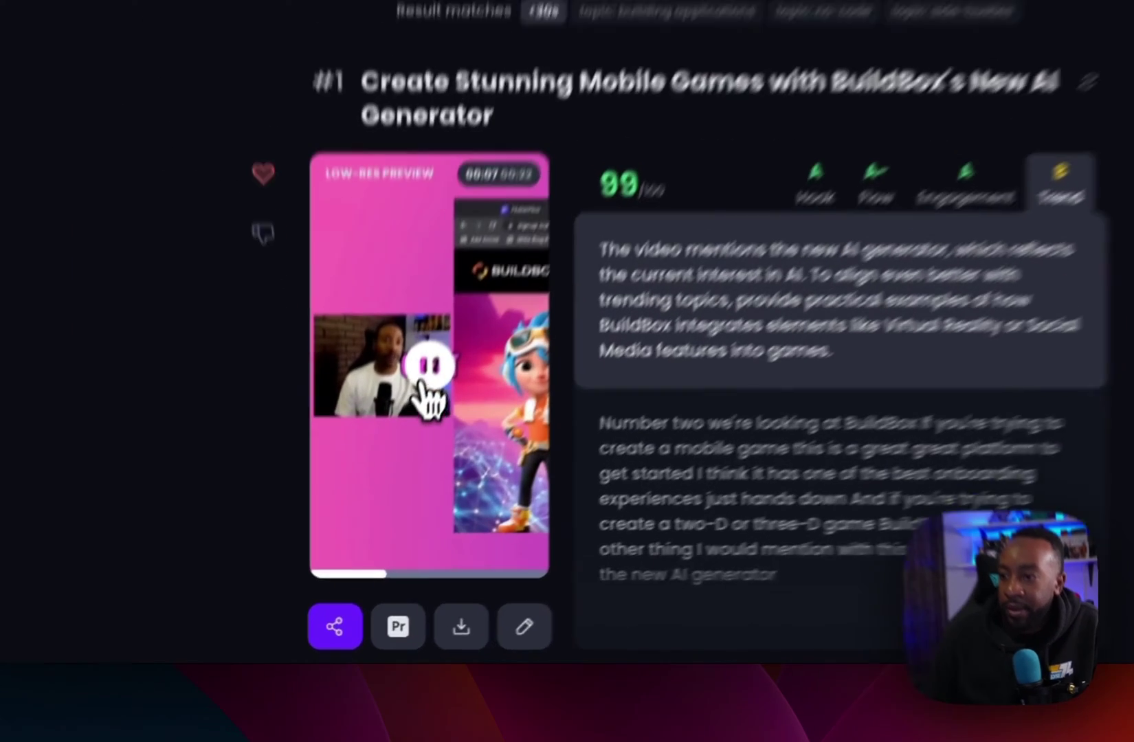
click(393, 479)
scroll(784, 427, down, 2)
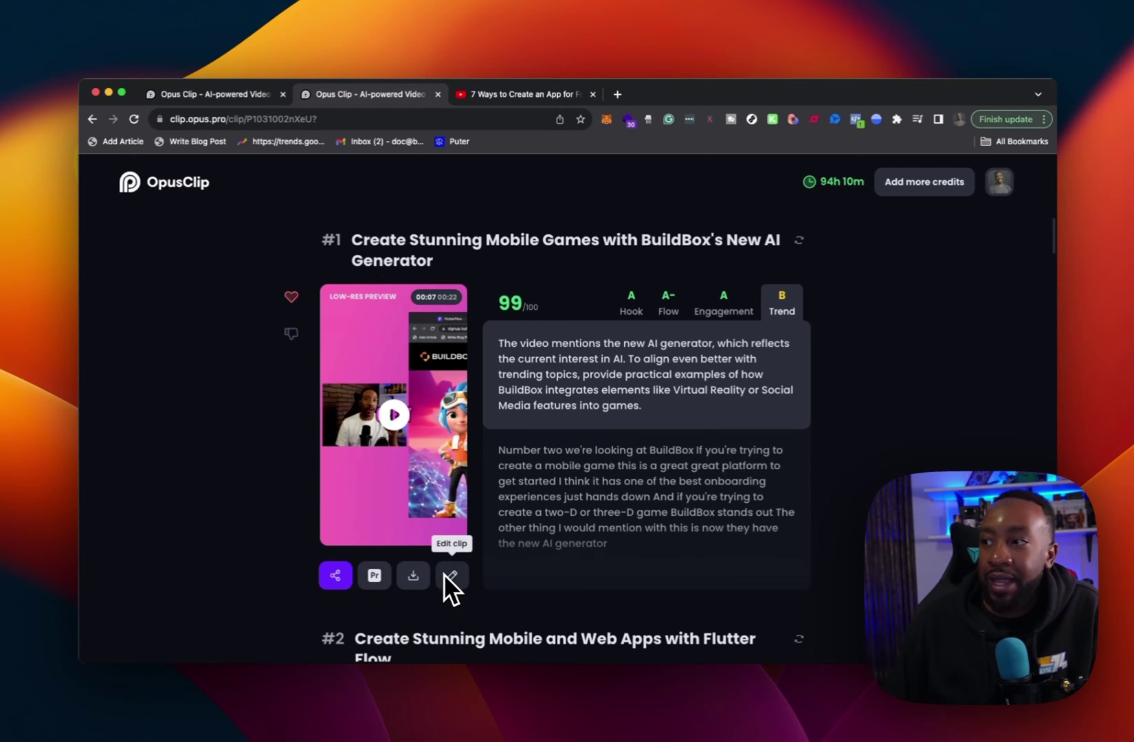
scroll(444, 571, down, 10)
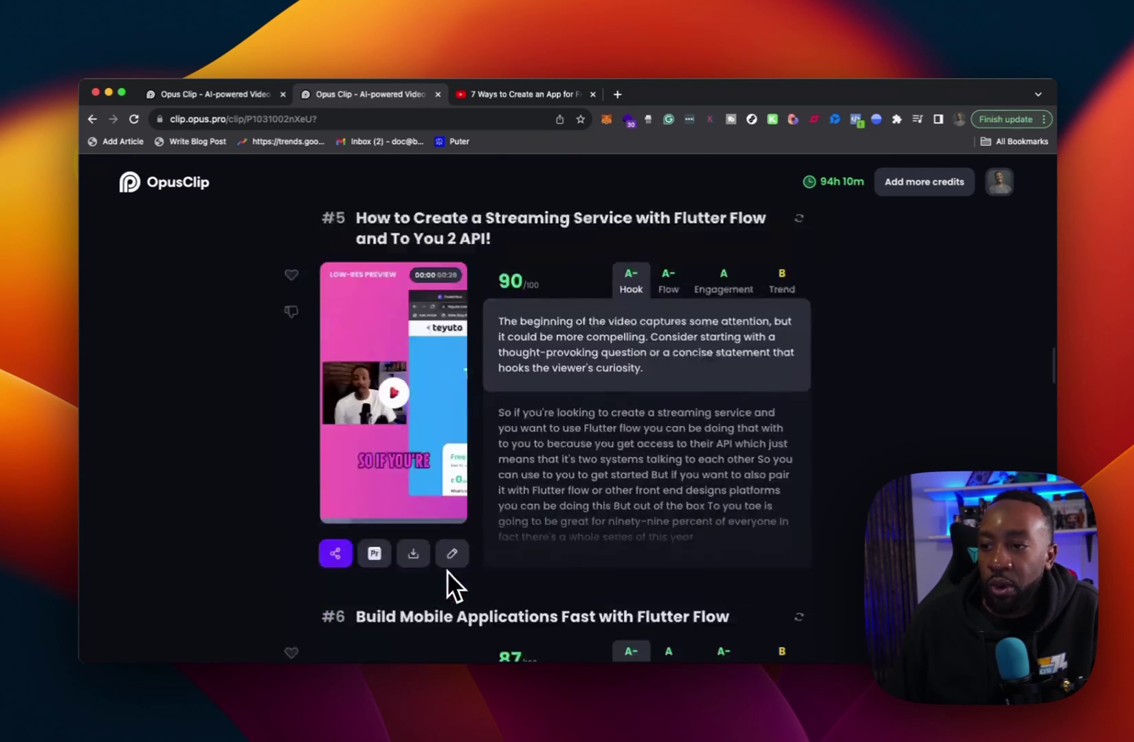
scroll(448, 571, down, 20)
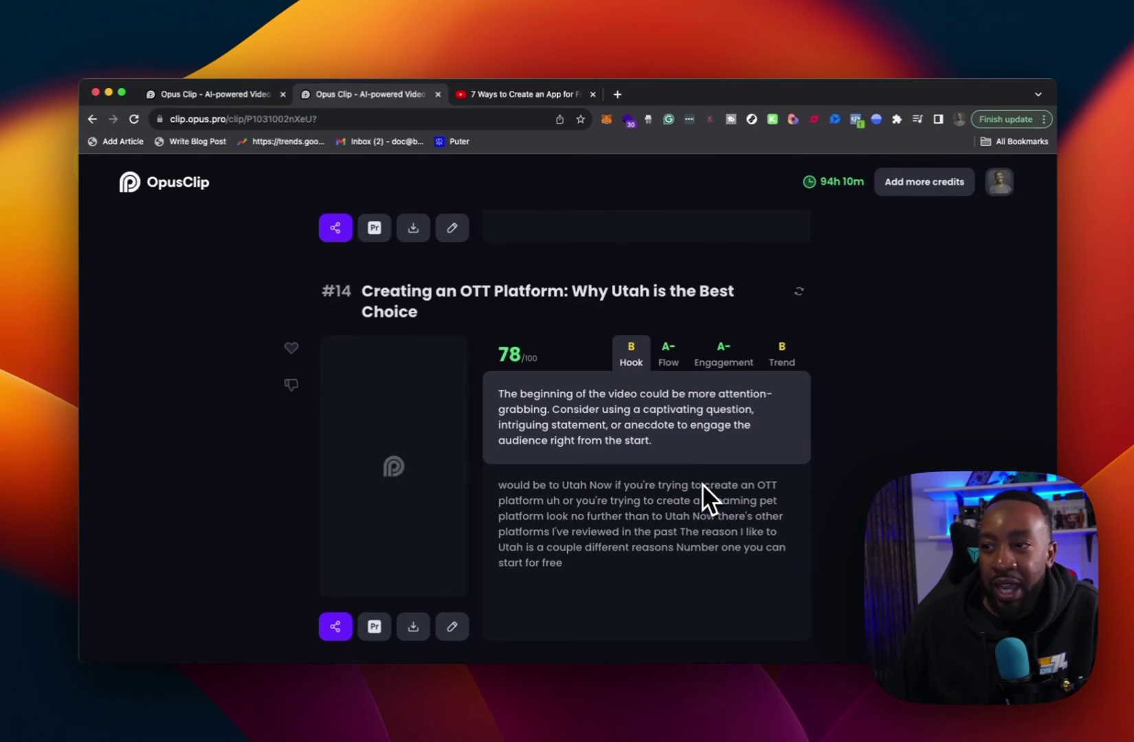
scroll(704, 484, up, 15)
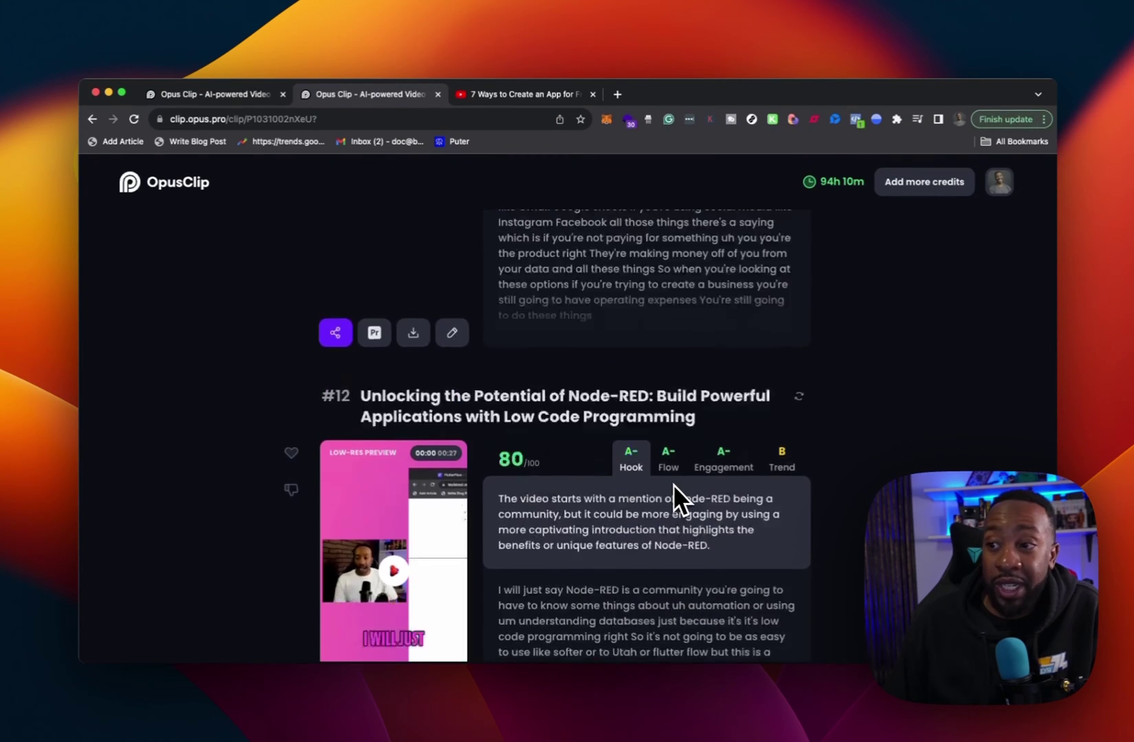
scroll(673, 485, up, 20)
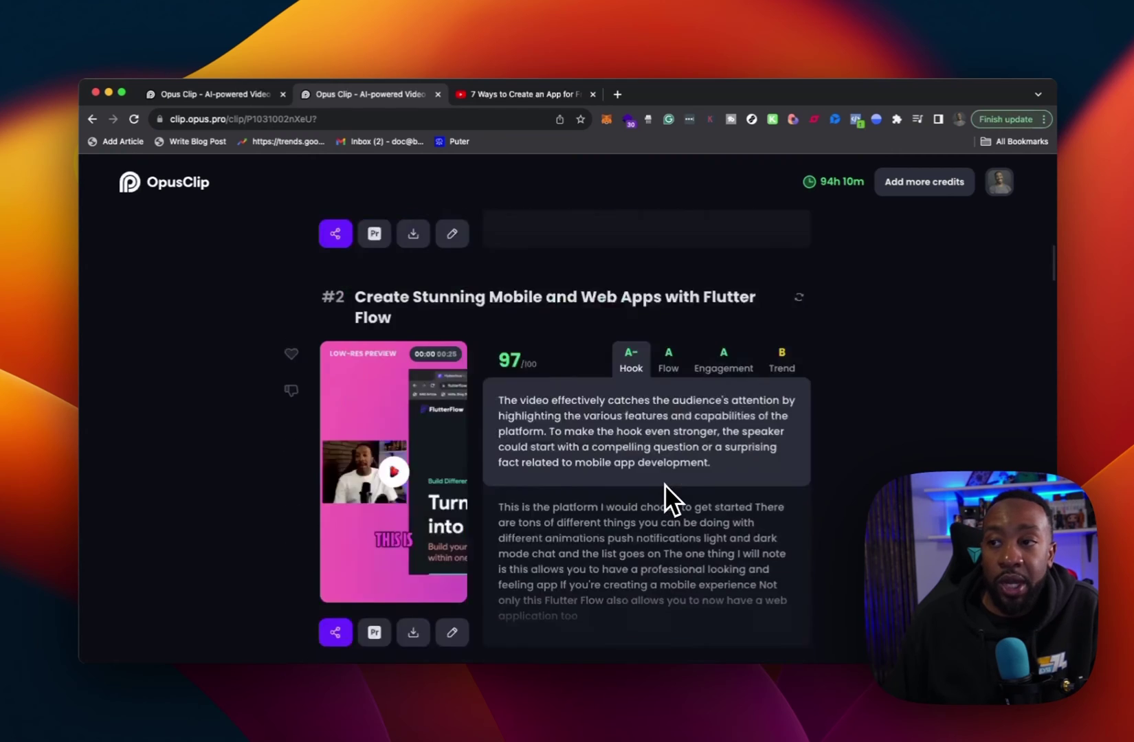
scroll(665, 484, up, 5)
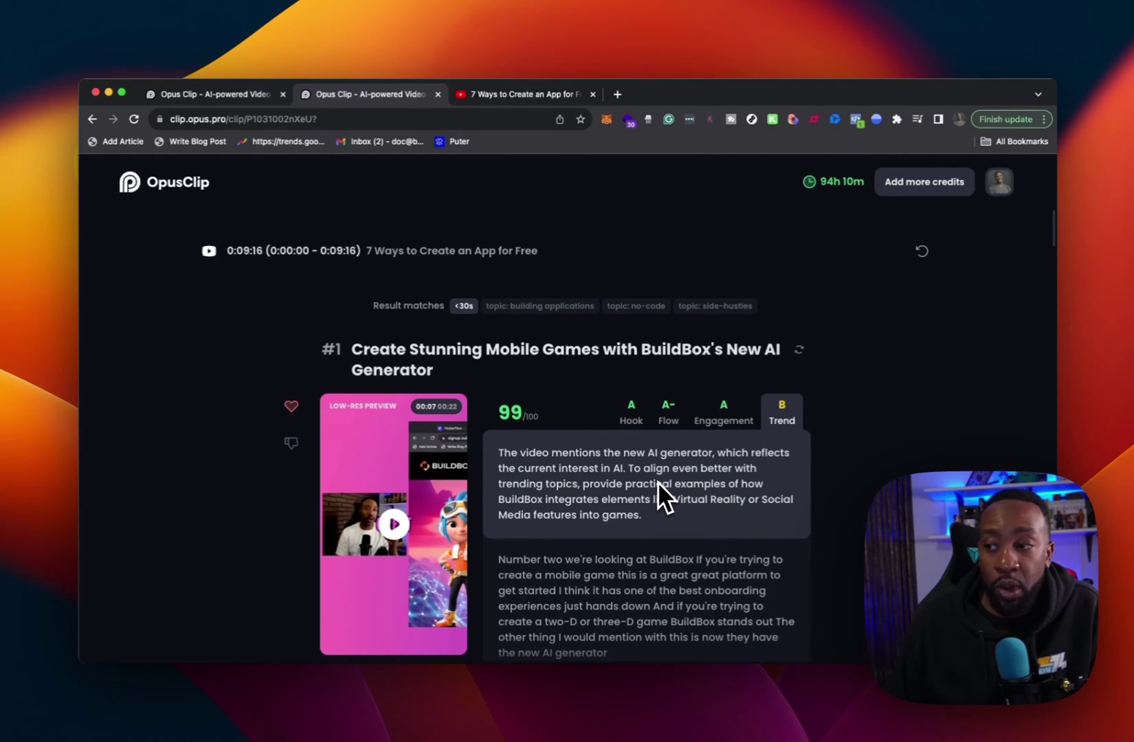
scroll(716, 488, down, 7)
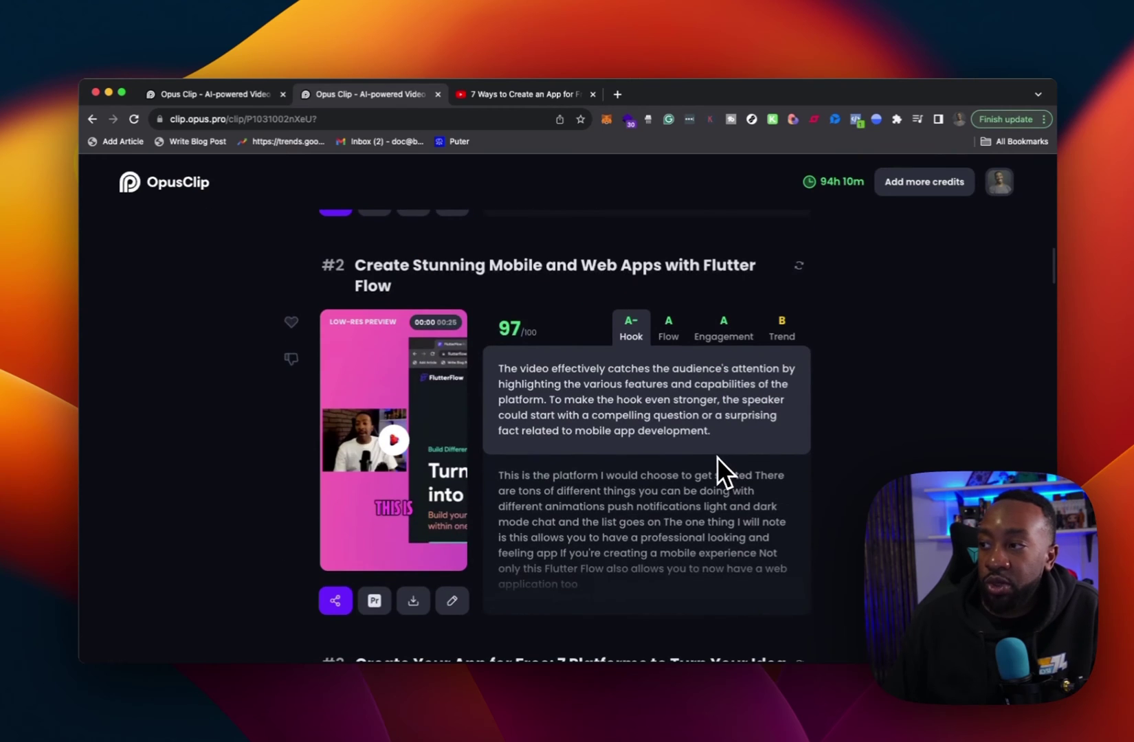
scroll(717, 457, down, 6)
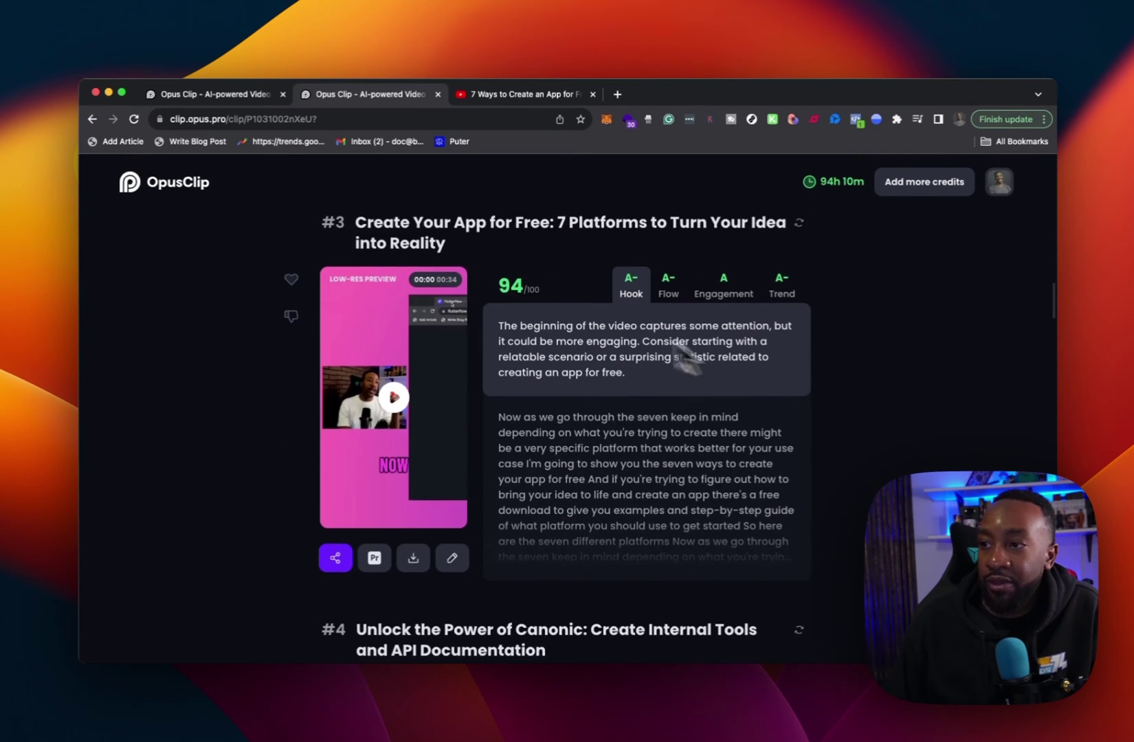
scroll(812, 444, down, 20)
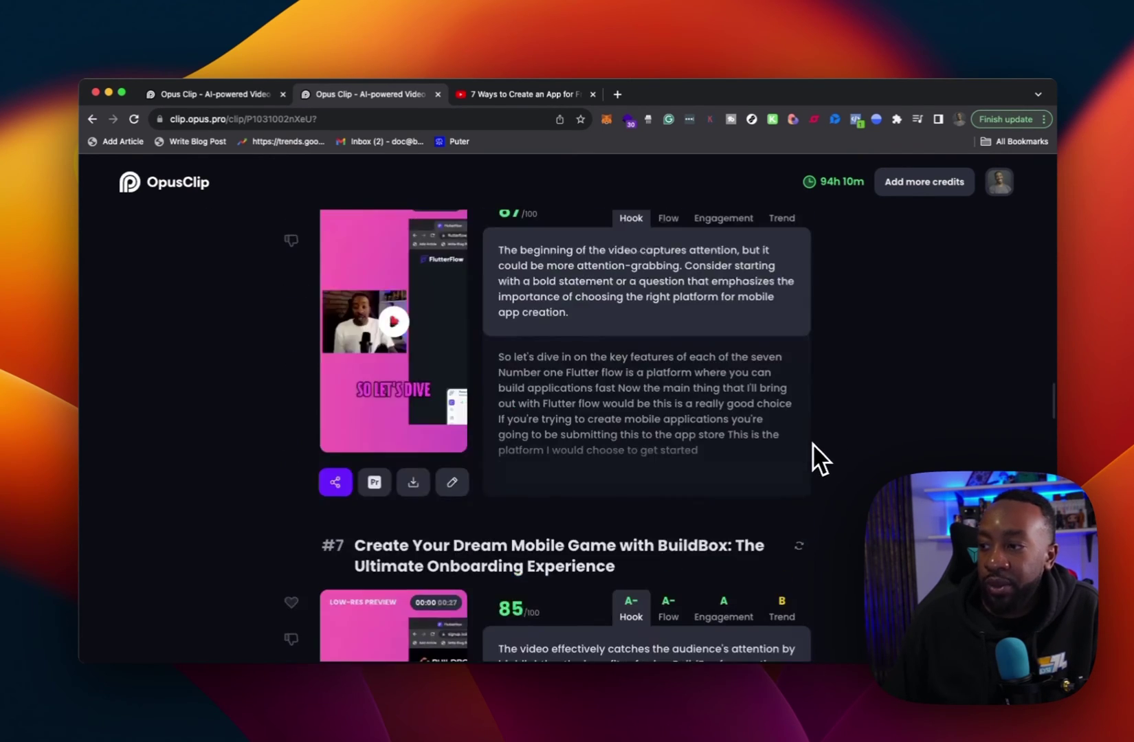
scroll(809, 447, down, 10)
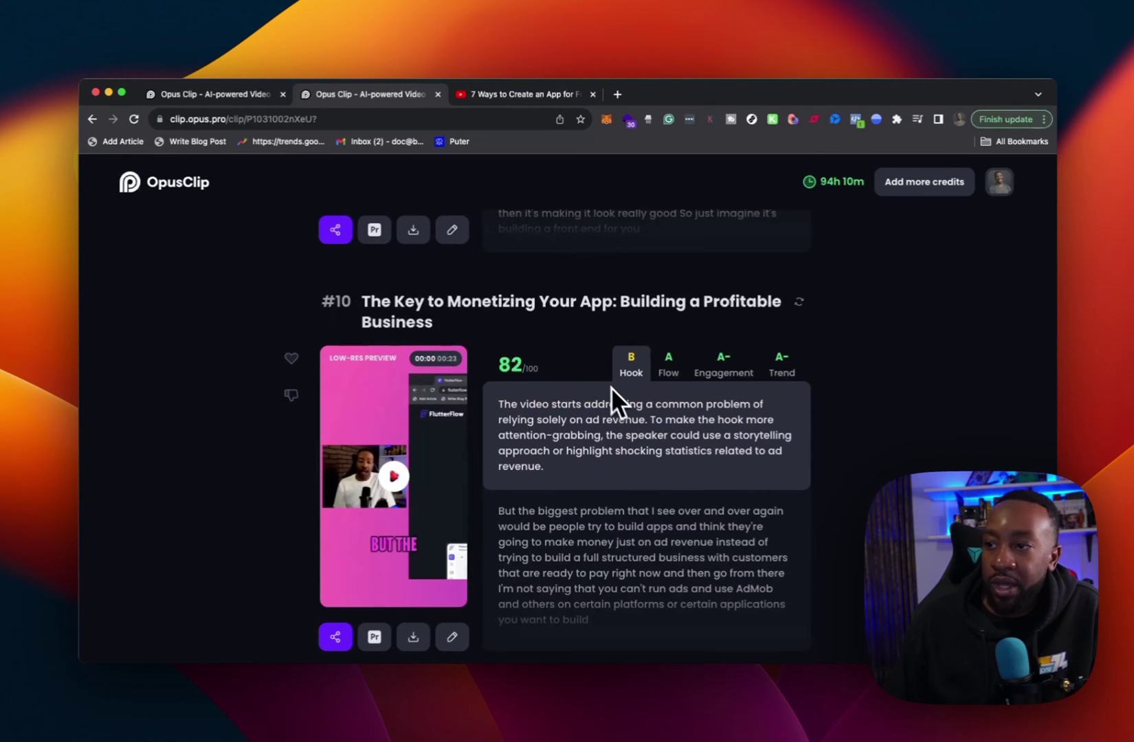
scroll(620, 391, up, 1)
scroll(620, 390, down, 2)
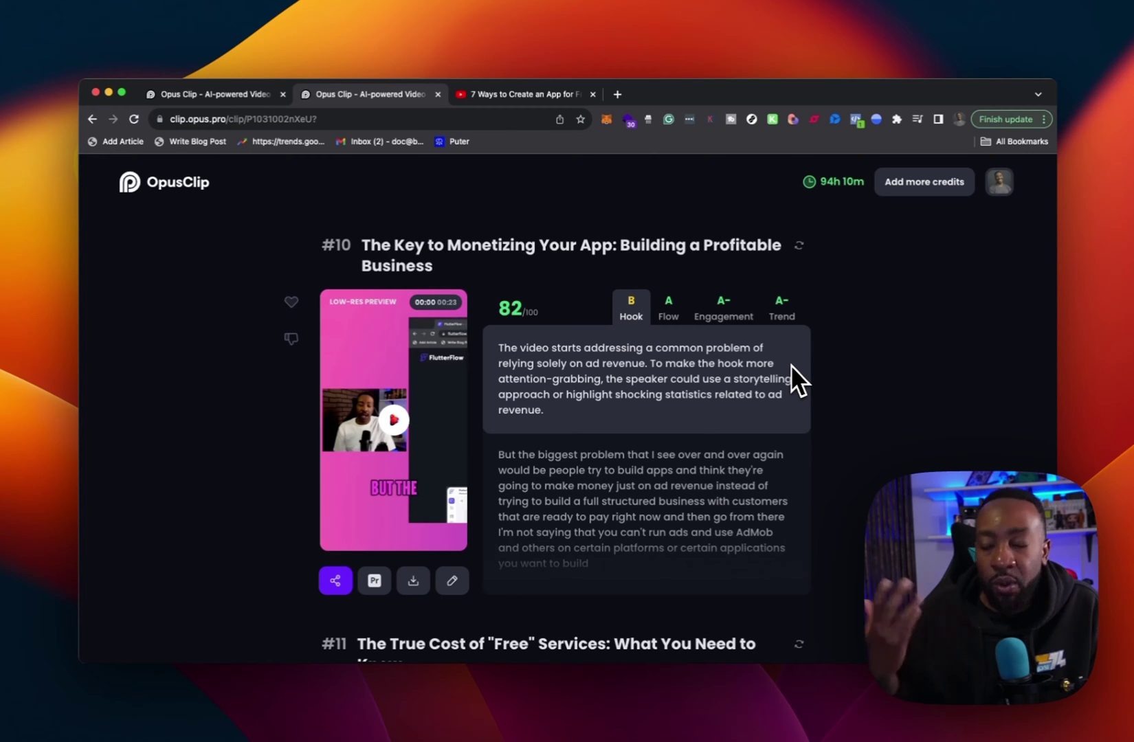
scroll(749, 412, down, 3)
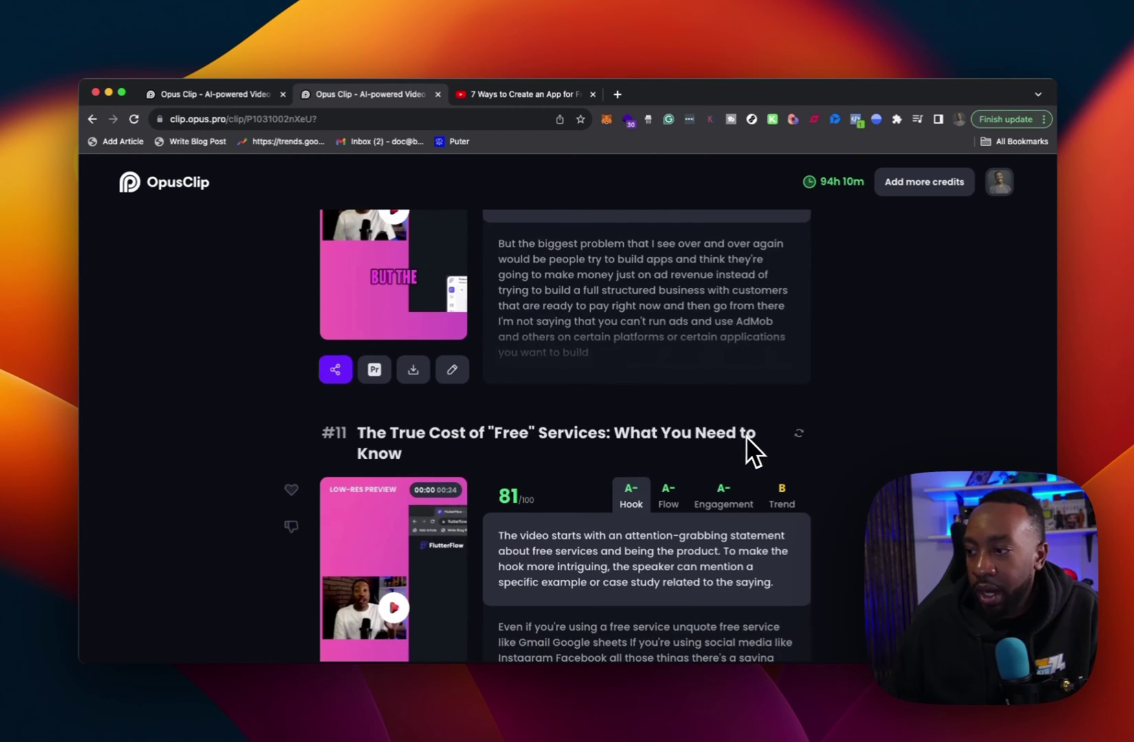
scroll(745, 435, up, 15)
scroll(704, 432, up, 10)
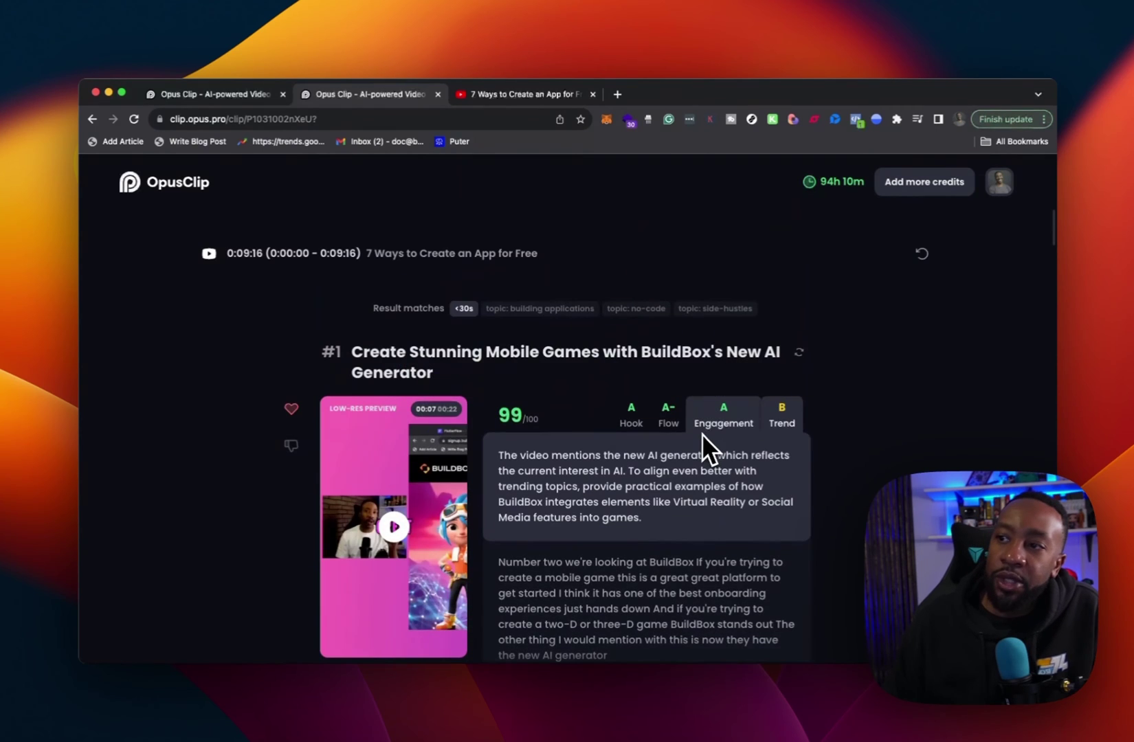
scroll(858, 471, down, 1)
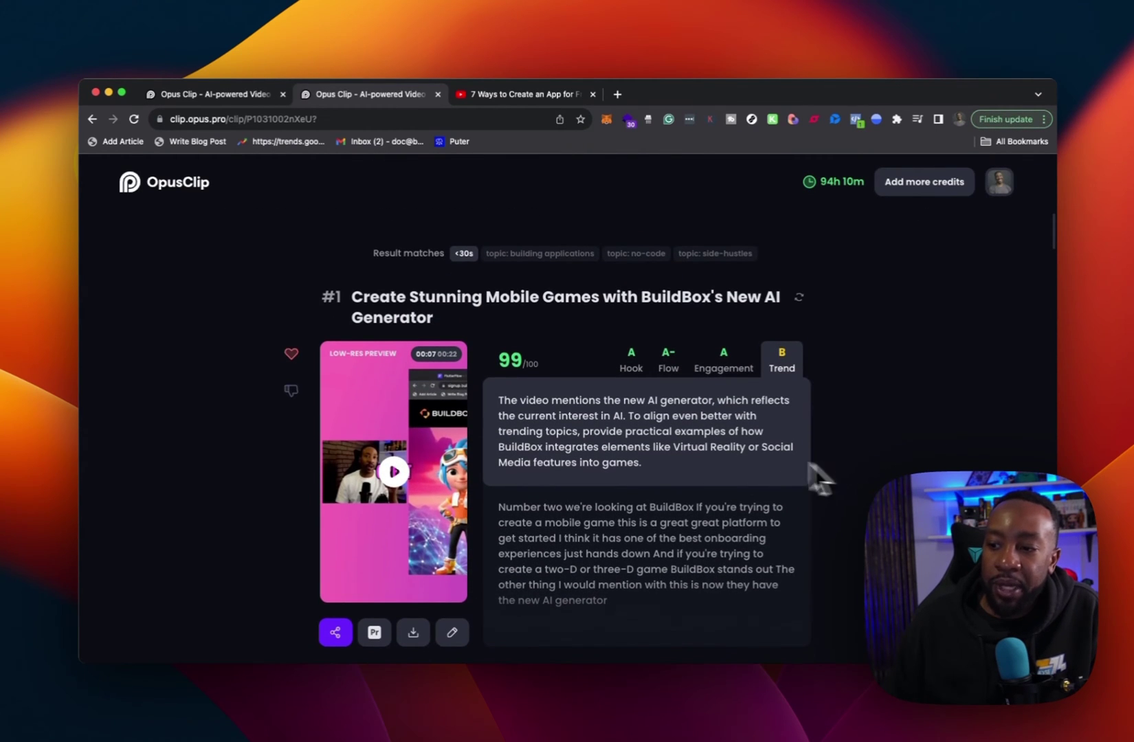
Open clip #1 in the editor, dismiss the trim tip, and jump to 'Number' in the transcript.
click(451, 633)
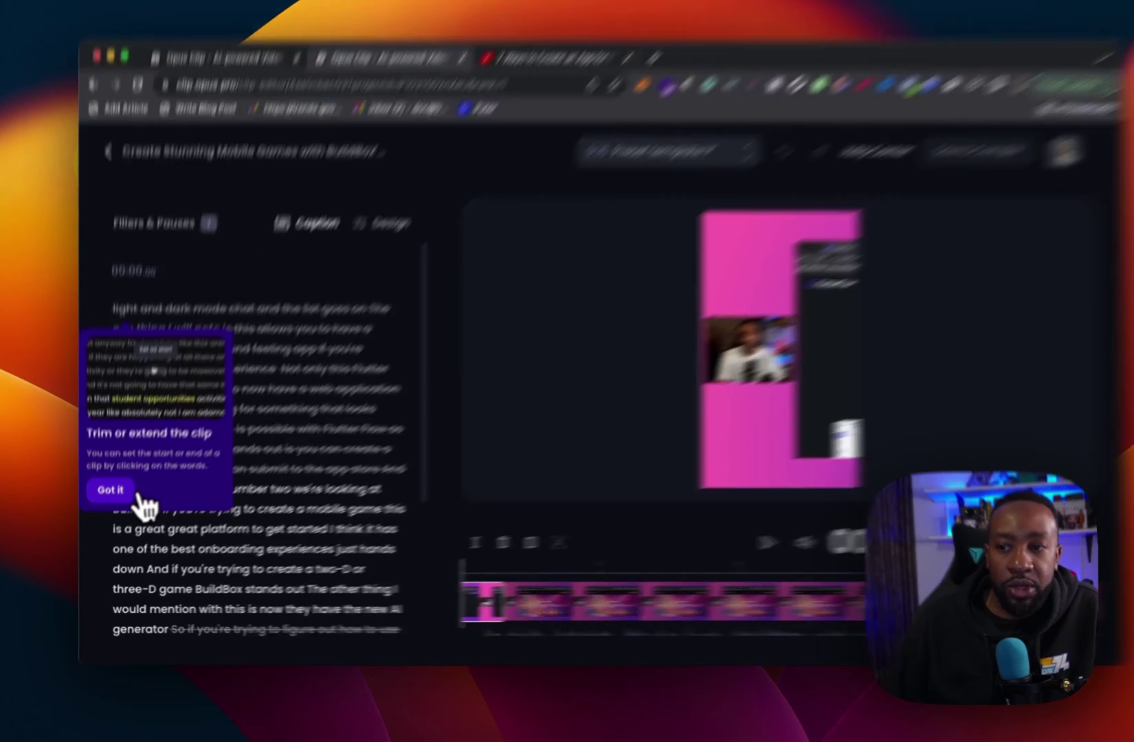
click(109, 499)
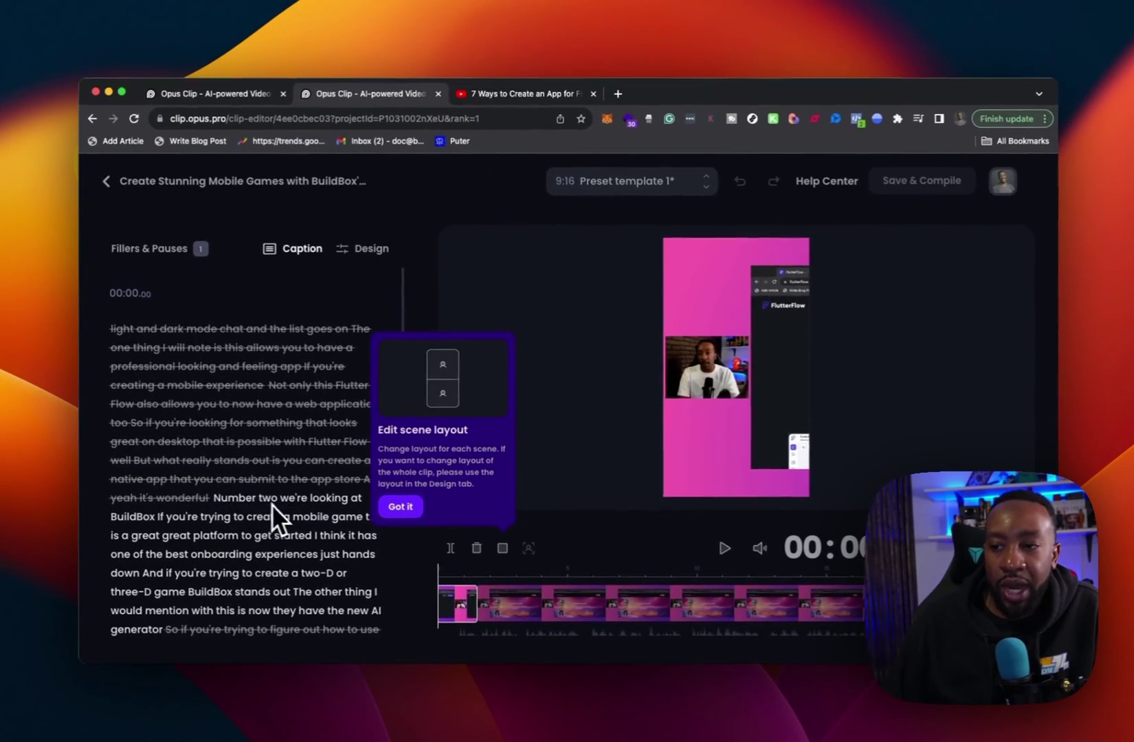
scroll(274, 510, down, 3)
scroll(282, 515, down, 2)
scroll(278, 518, up, 5)
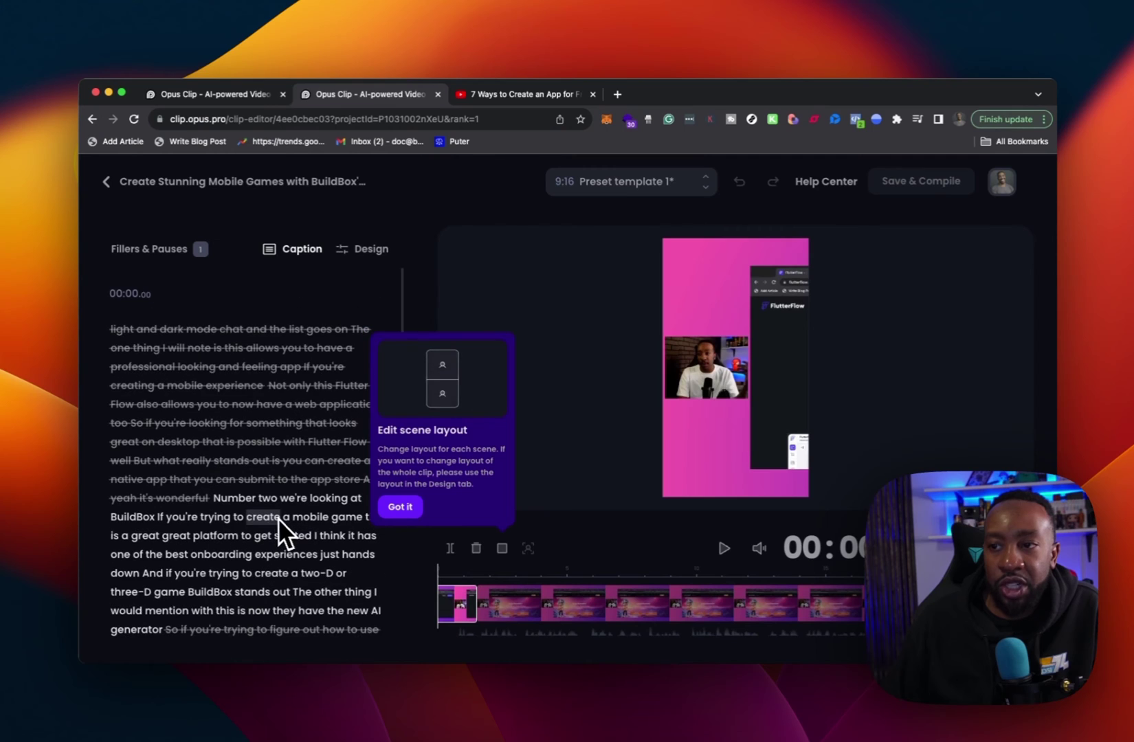
scroll(277, 517, down, 2)
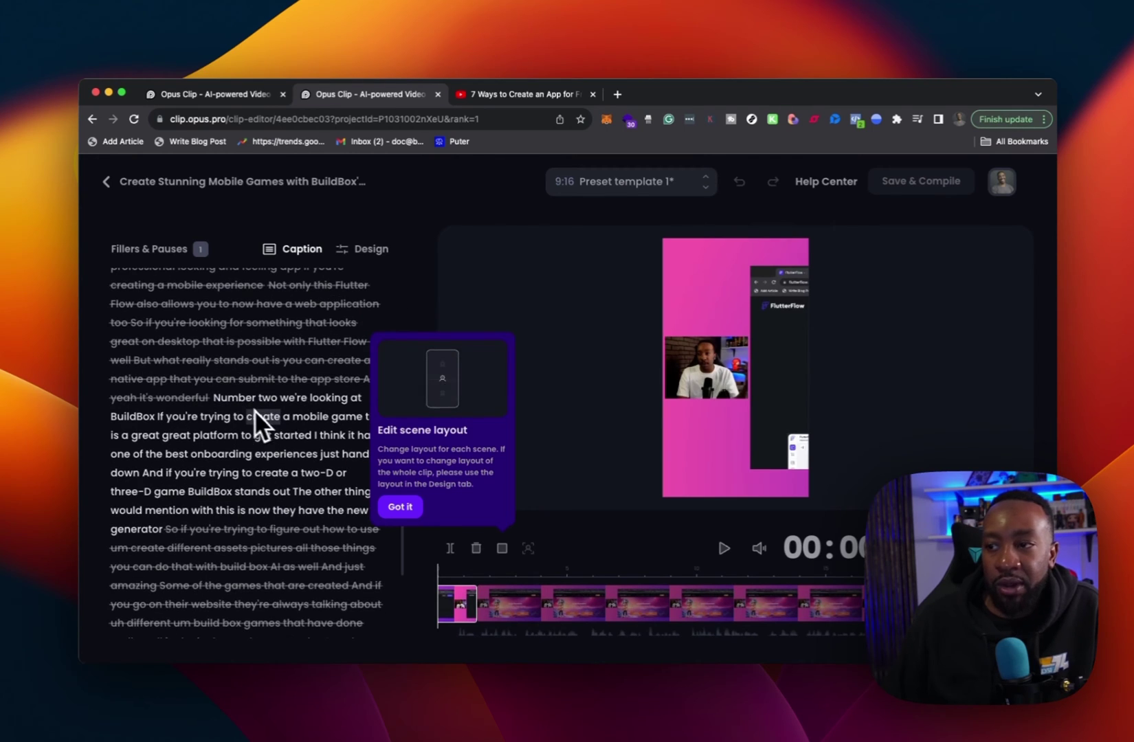
click(234, 401)
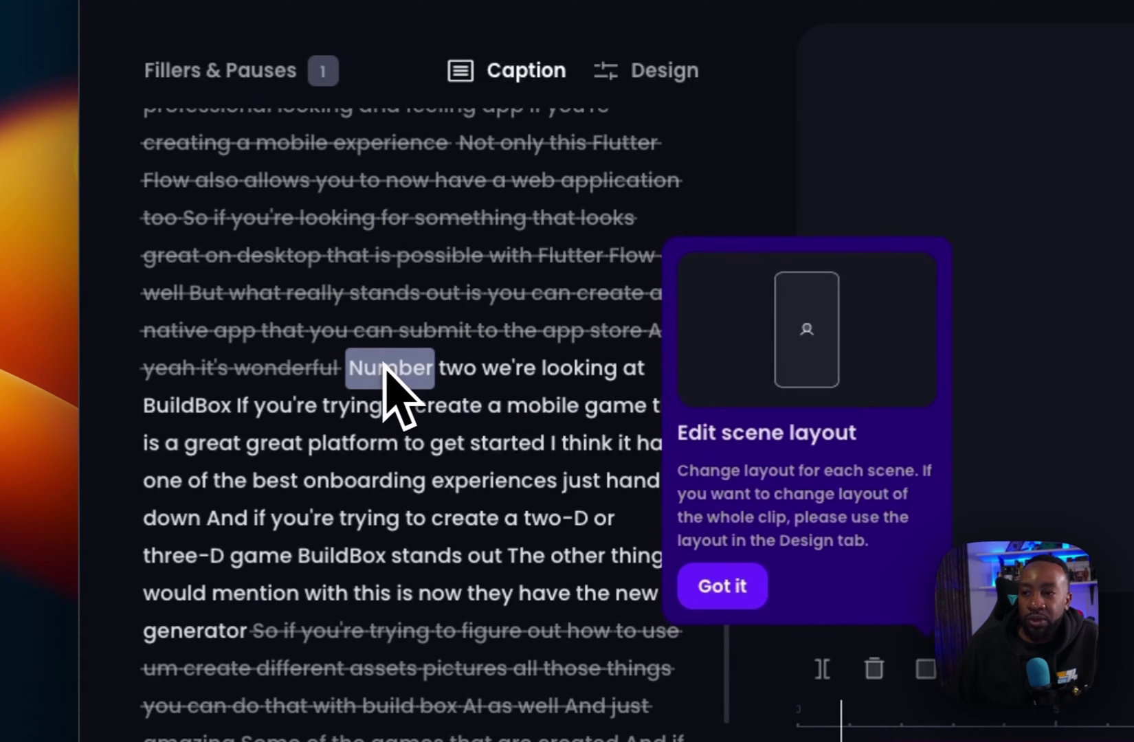
mouse_move(426, 364)
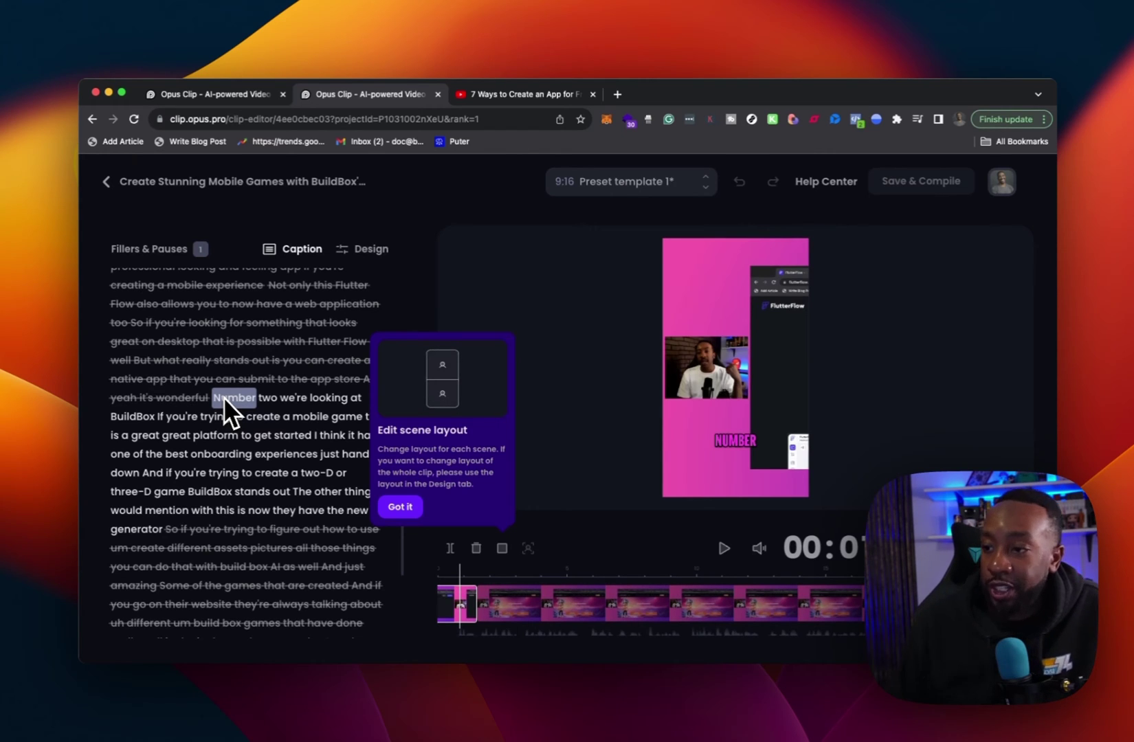
Try Fit and Screenshare on clip #1's scene, settle on Fill, and reframe it over the webcam inset.
click(400, 507)
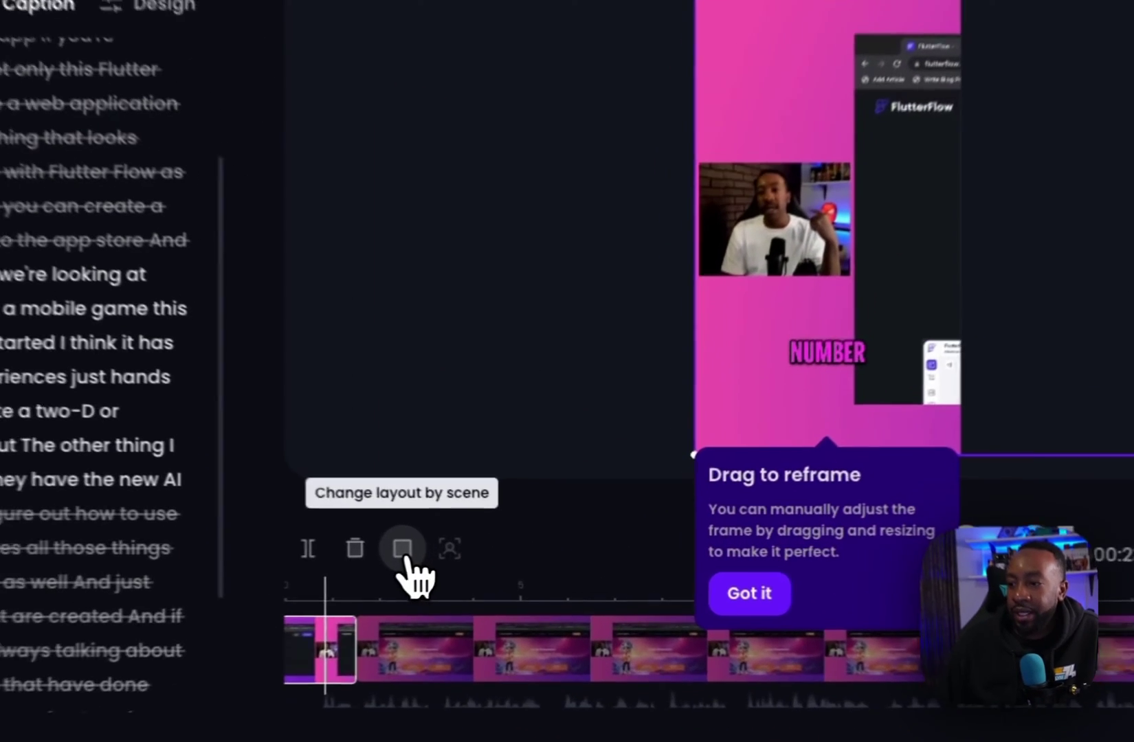
click(502, 548)
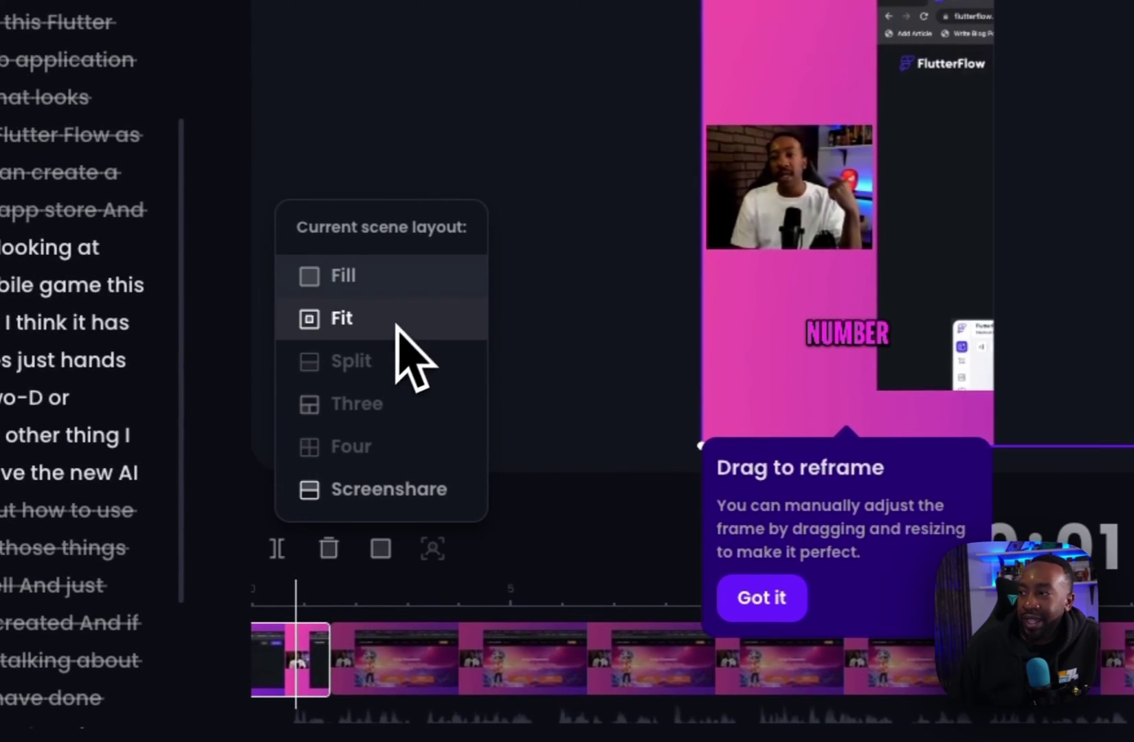
click(388, 287)
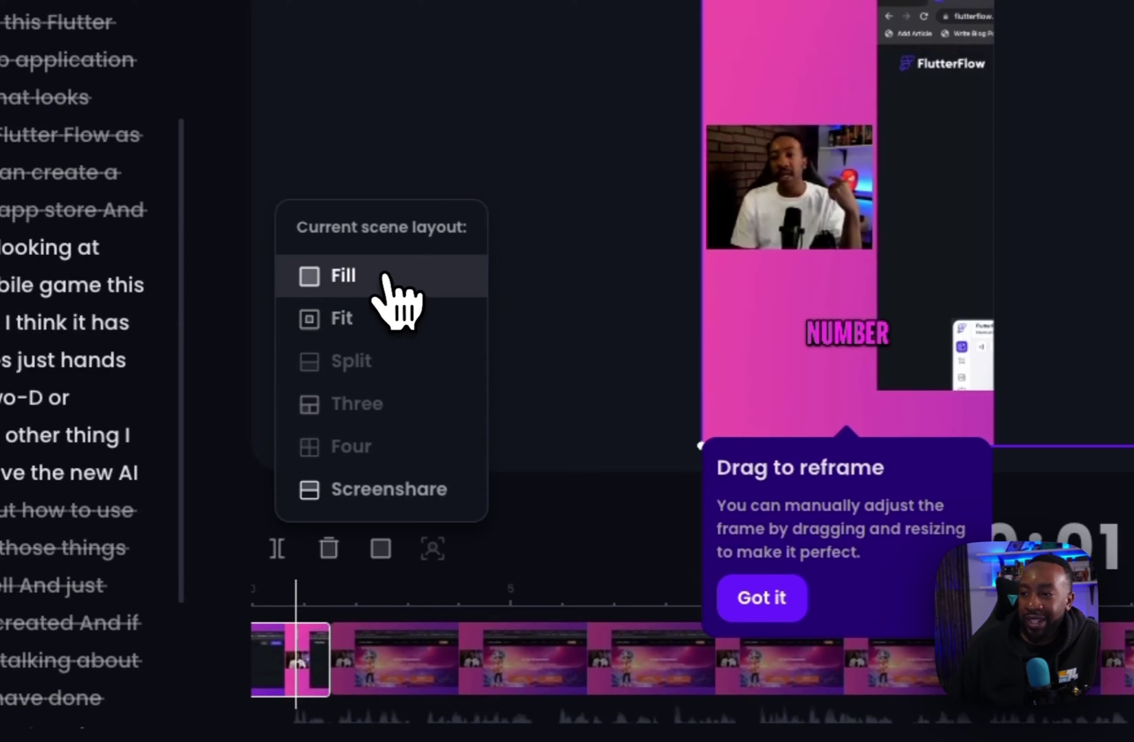
click(389, 320)
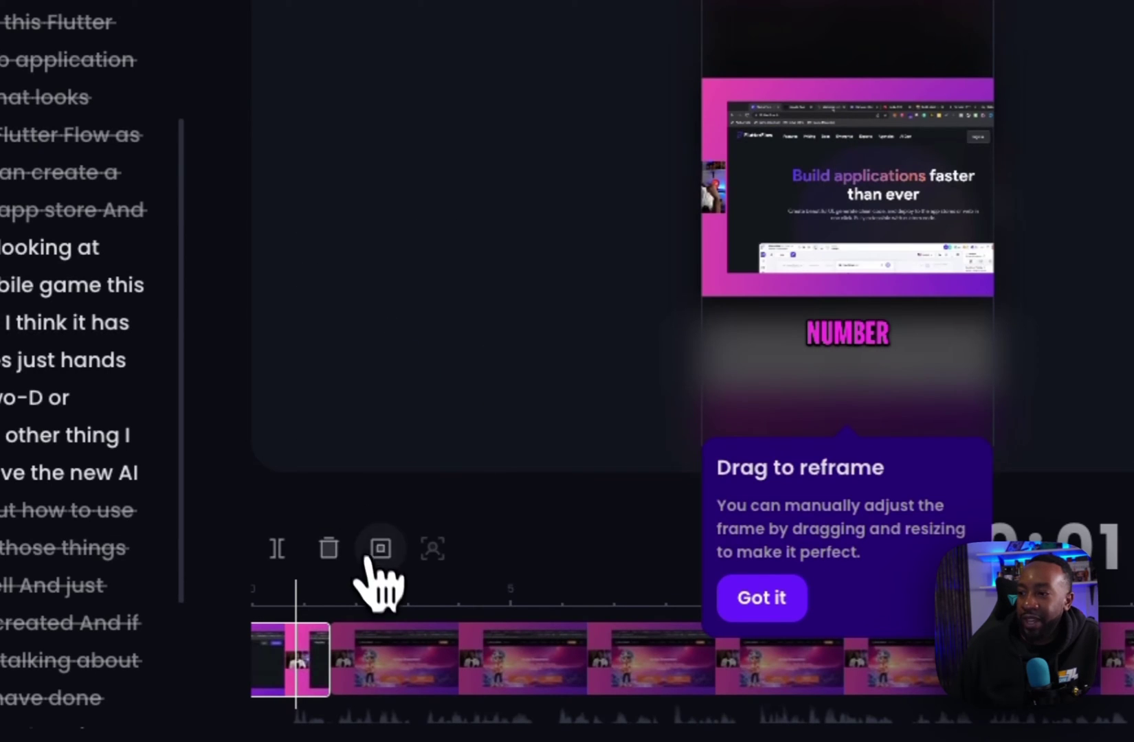
click(380, 547)
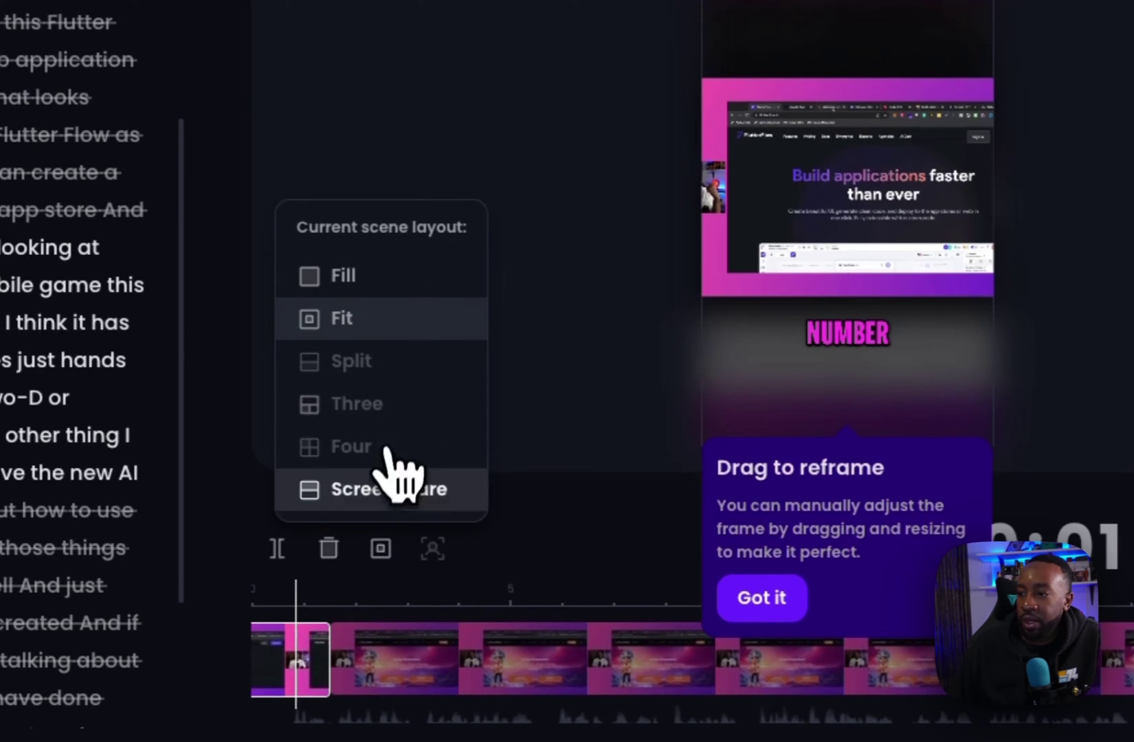
click(373, 492)
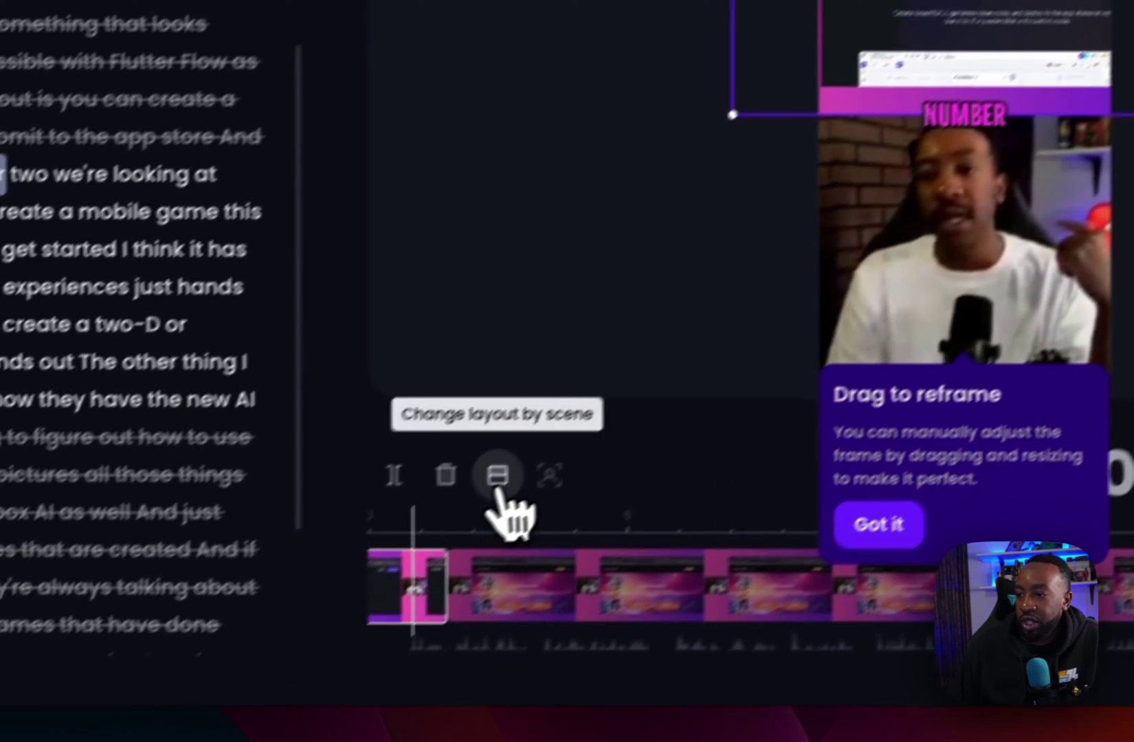
click(345, 584)
click(598, 177)
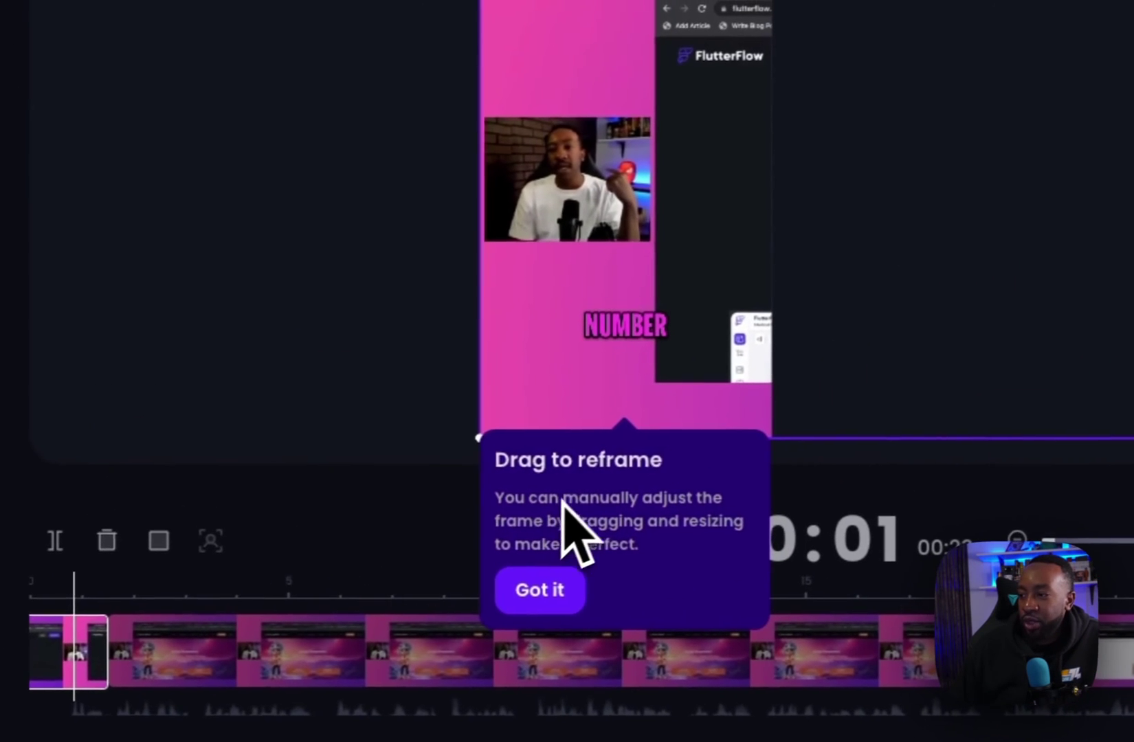
drag(593, 268, 800, 253)
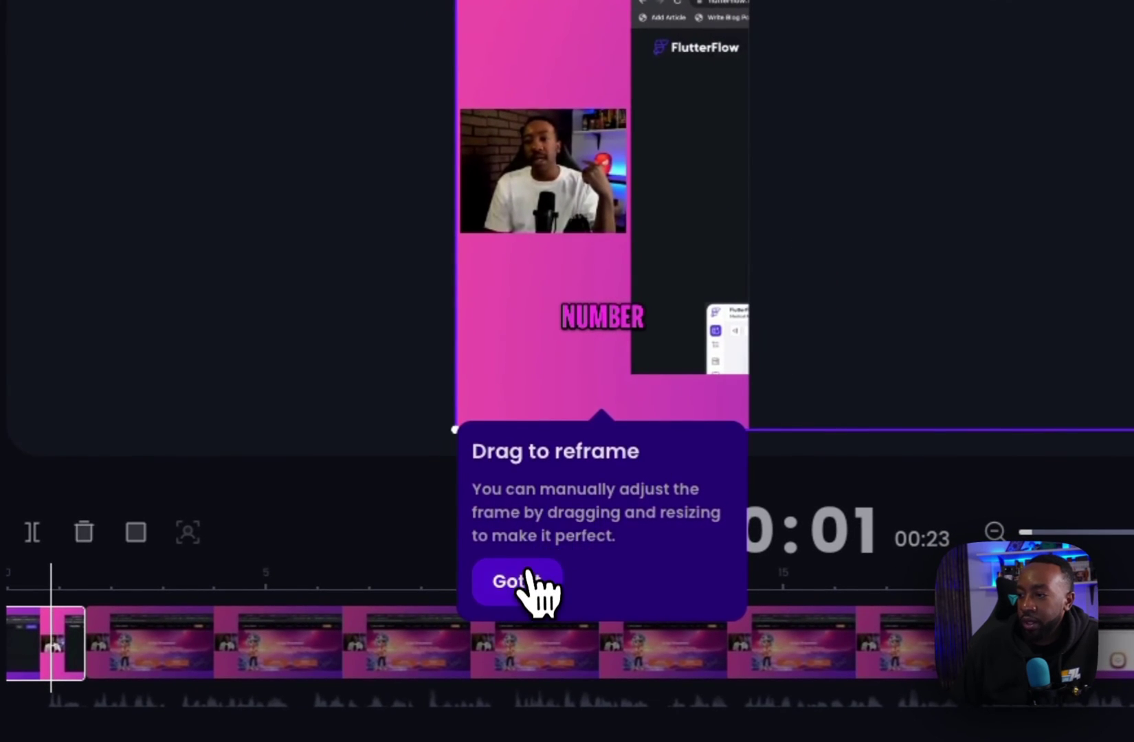
click(529, 584)
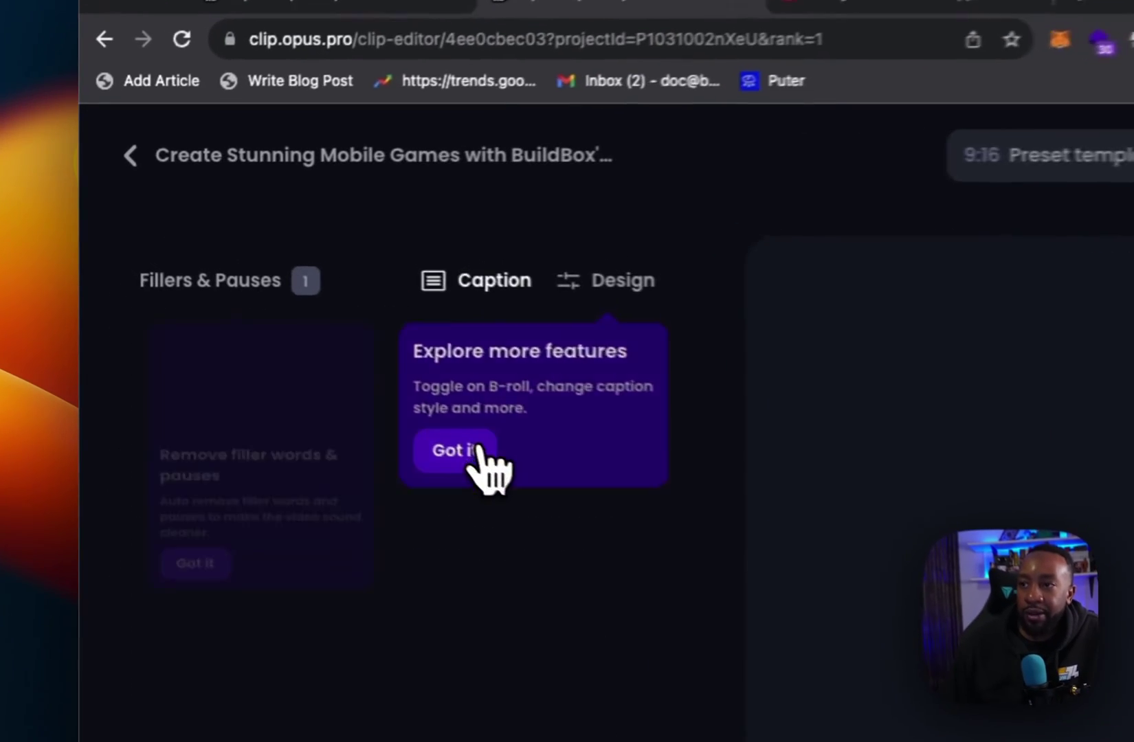
Dismiss the feature and filler-words tips to reveal clip #1's B-roll, emoji, caption and overlay settings.
click(292, 340)
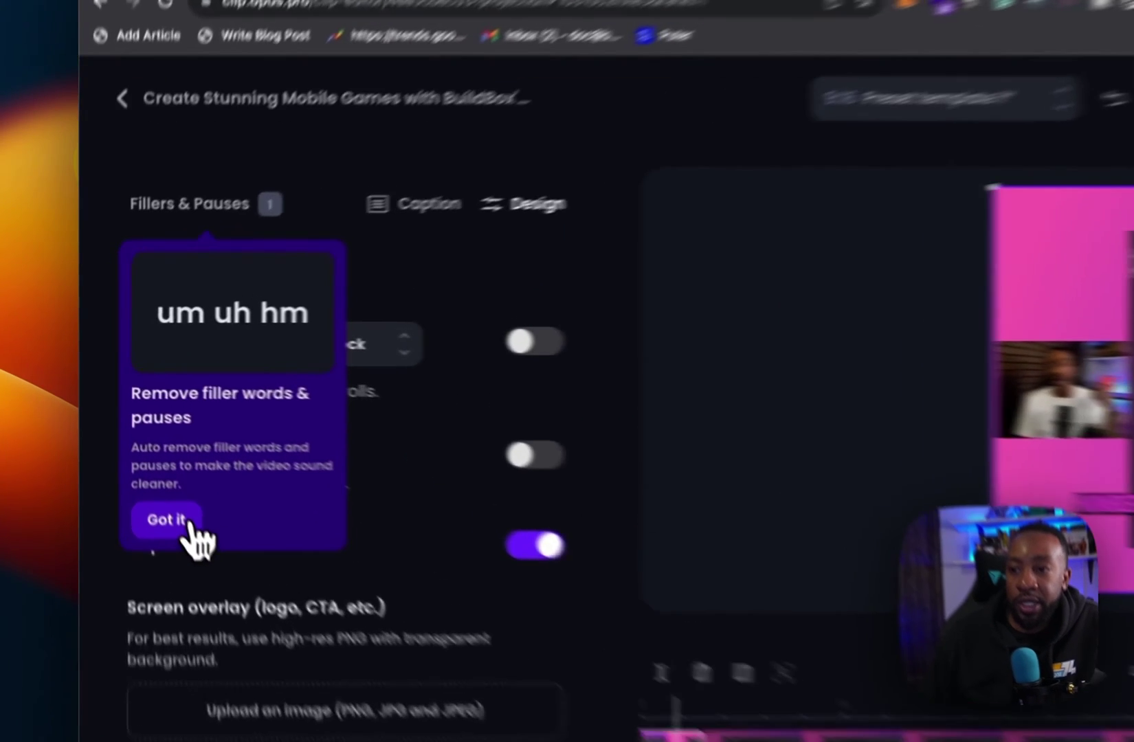
click(158, 452)
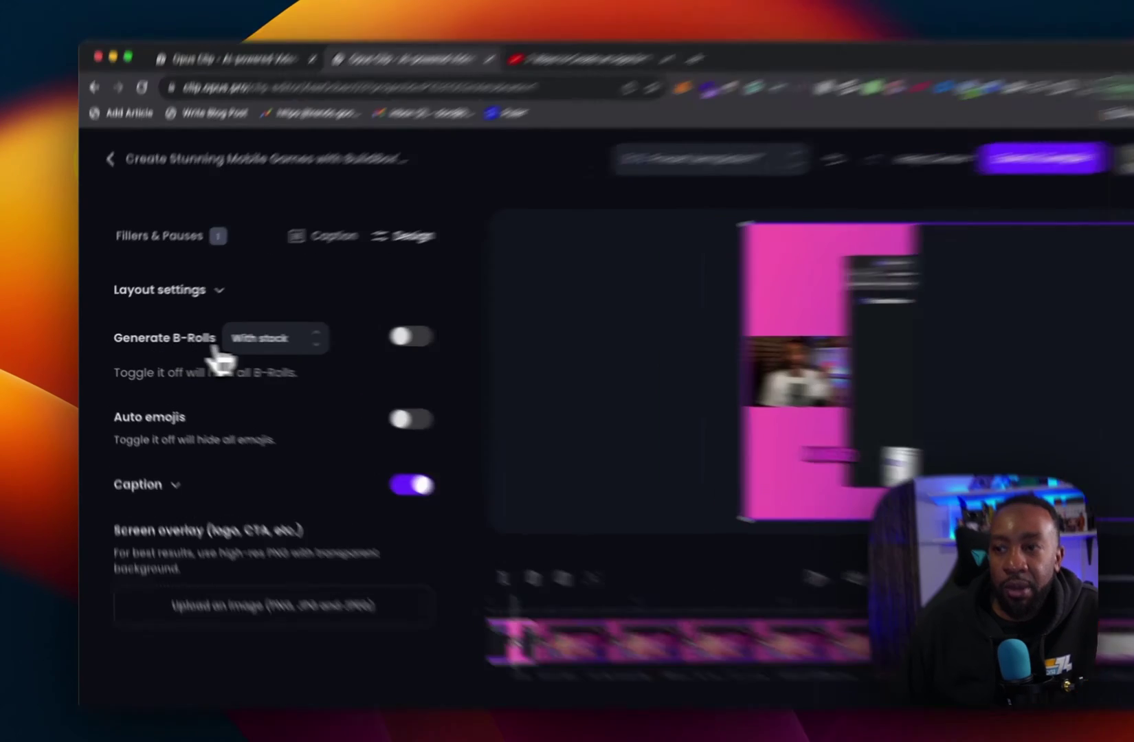
Switch on B-roll generation with stock footage and enable auto emojis for clip #1.
click(226, 340)
click(529, 339)
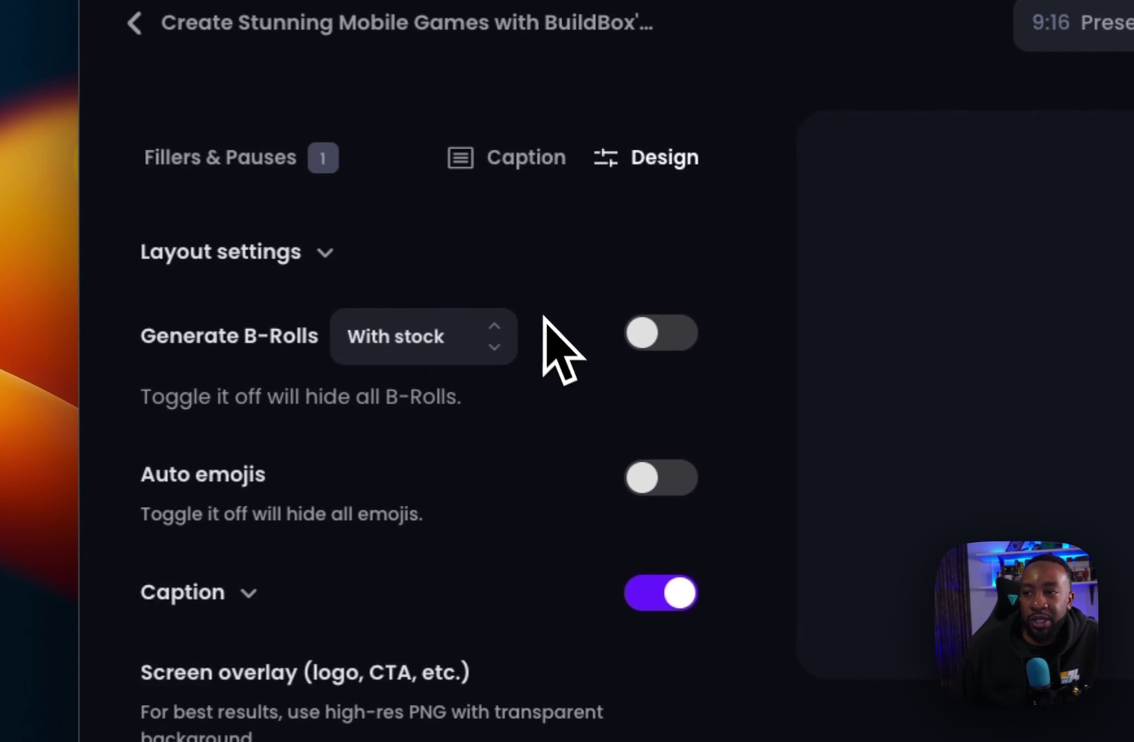
click(654, 337)
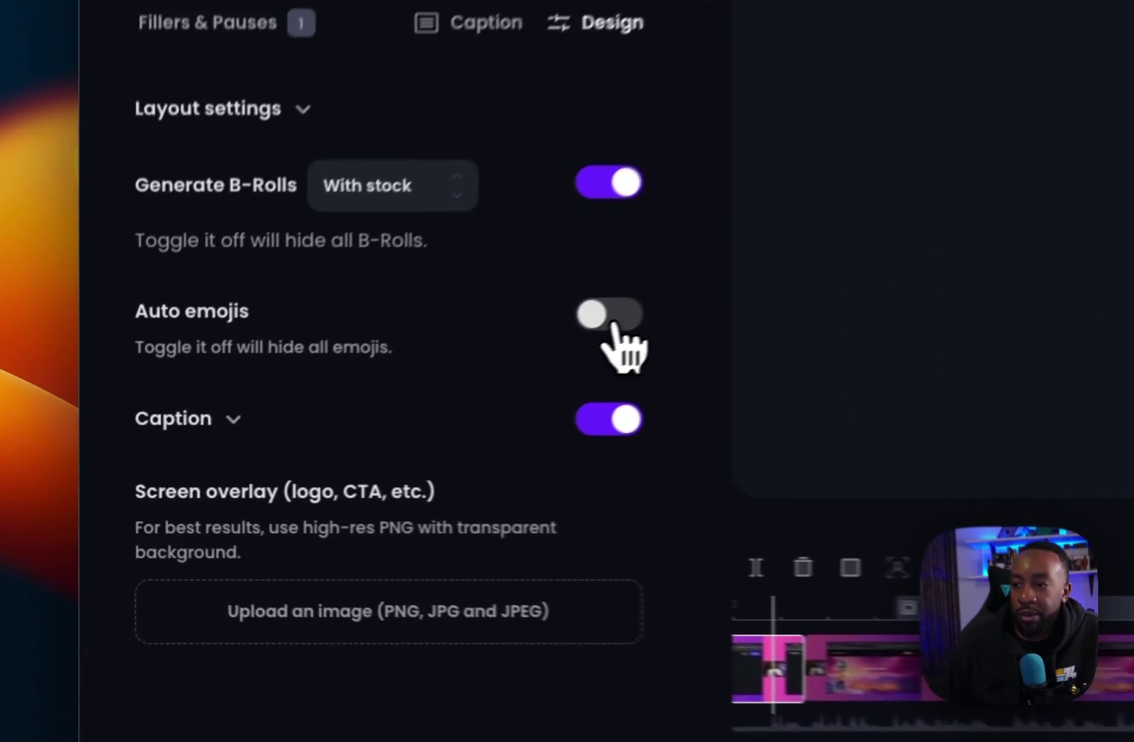
click(374, 412)
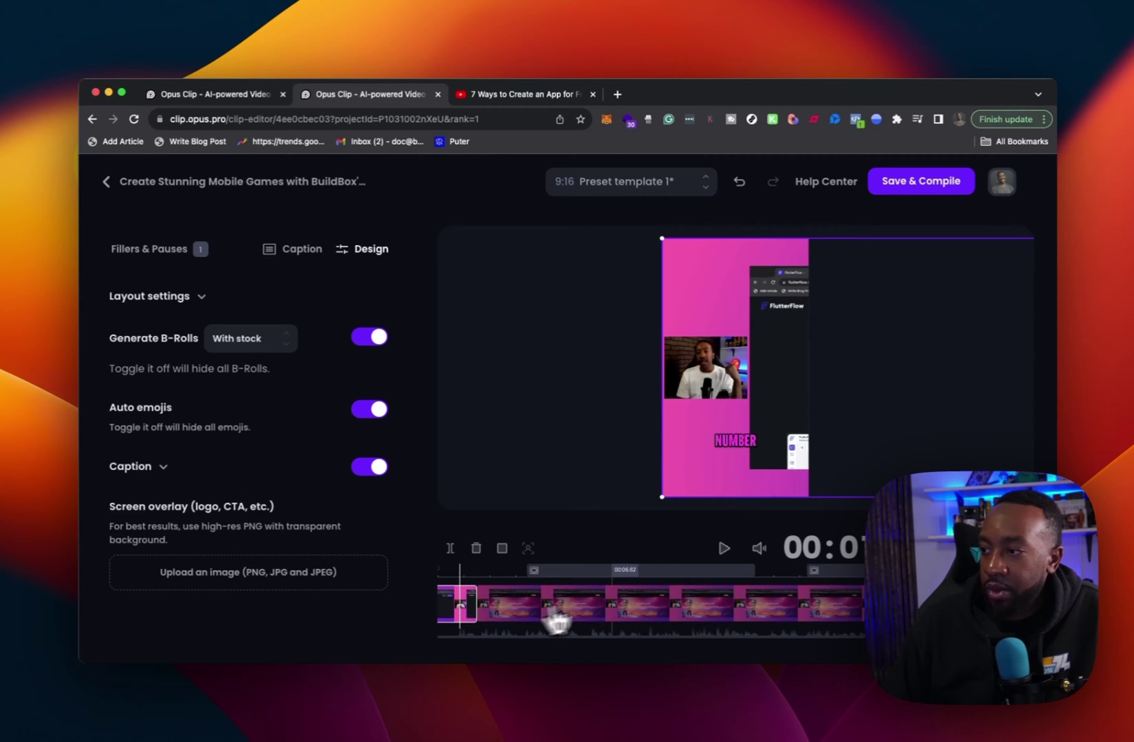
click(725, 550)
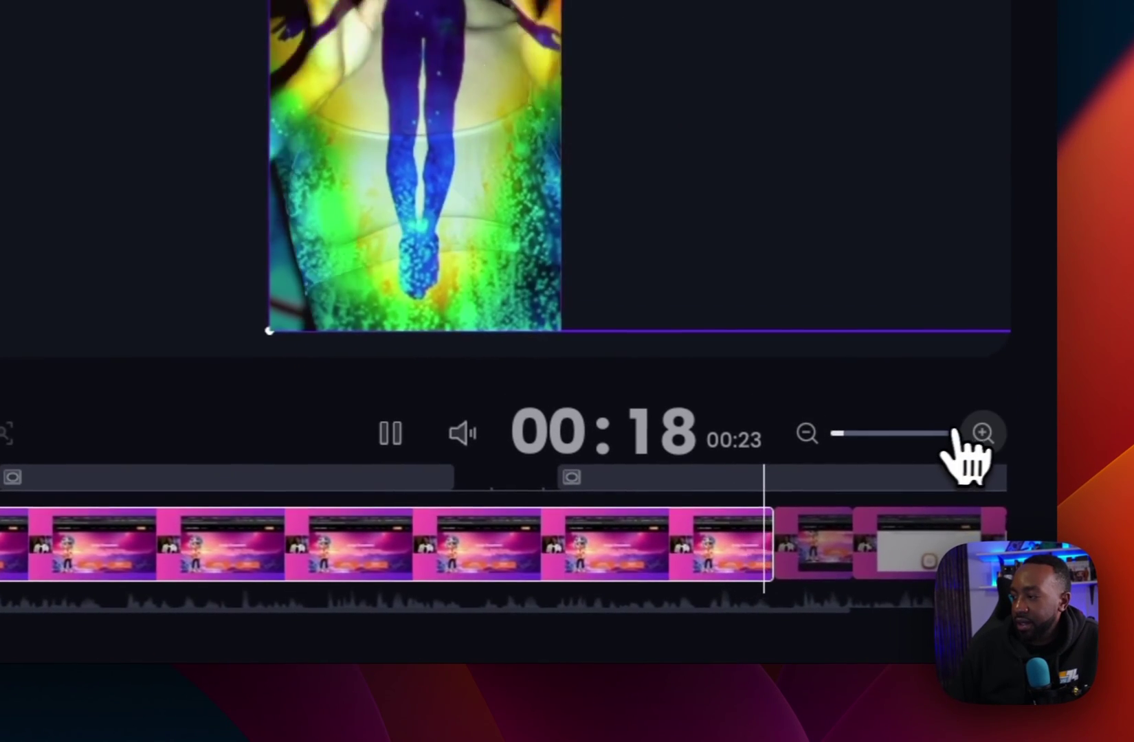
click(981, 433)
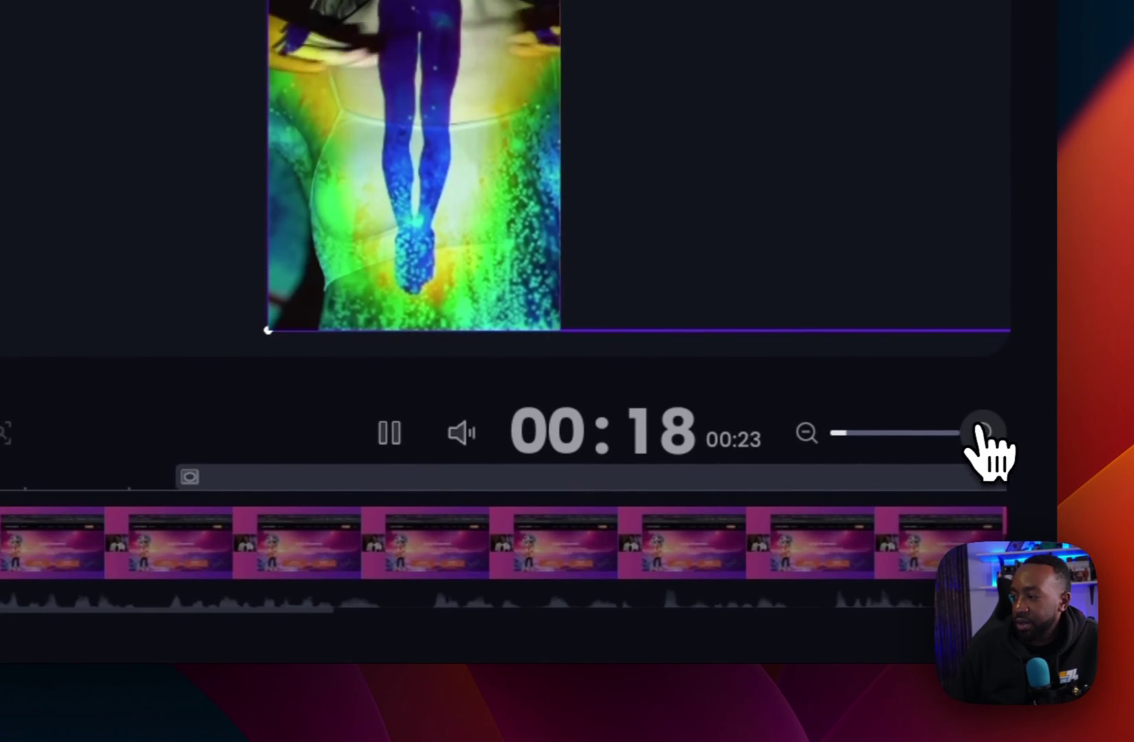
click(982, 433)
click(806, 434)
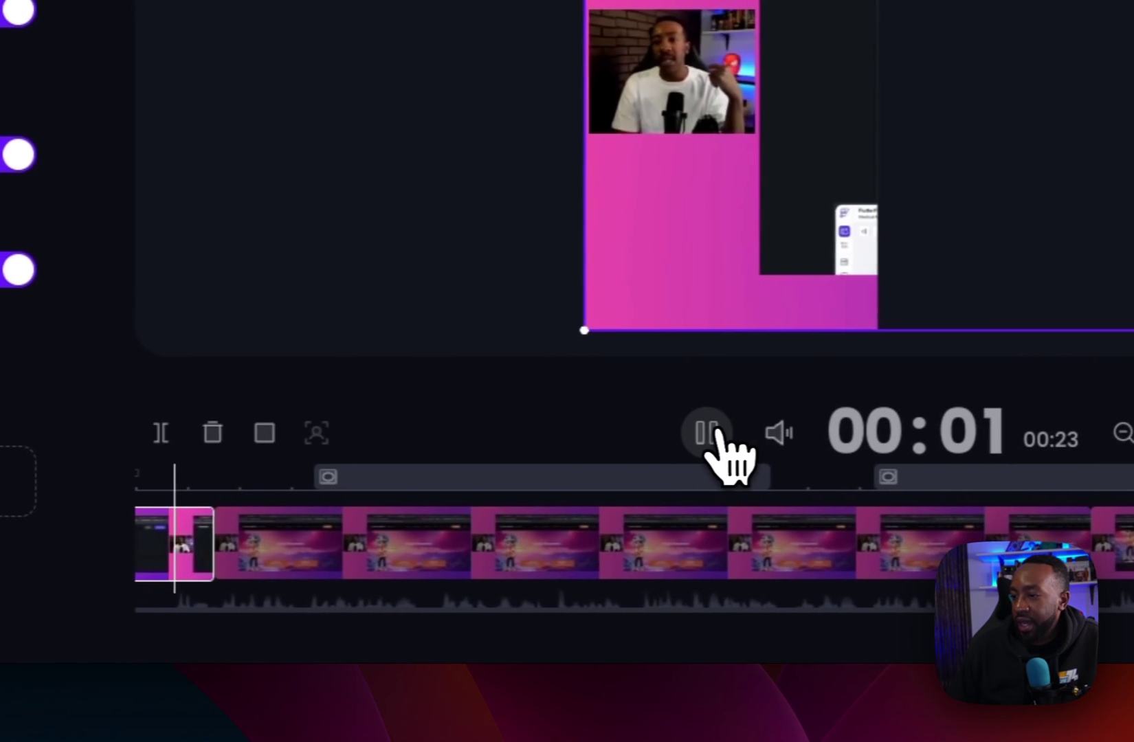
click(389, 433)
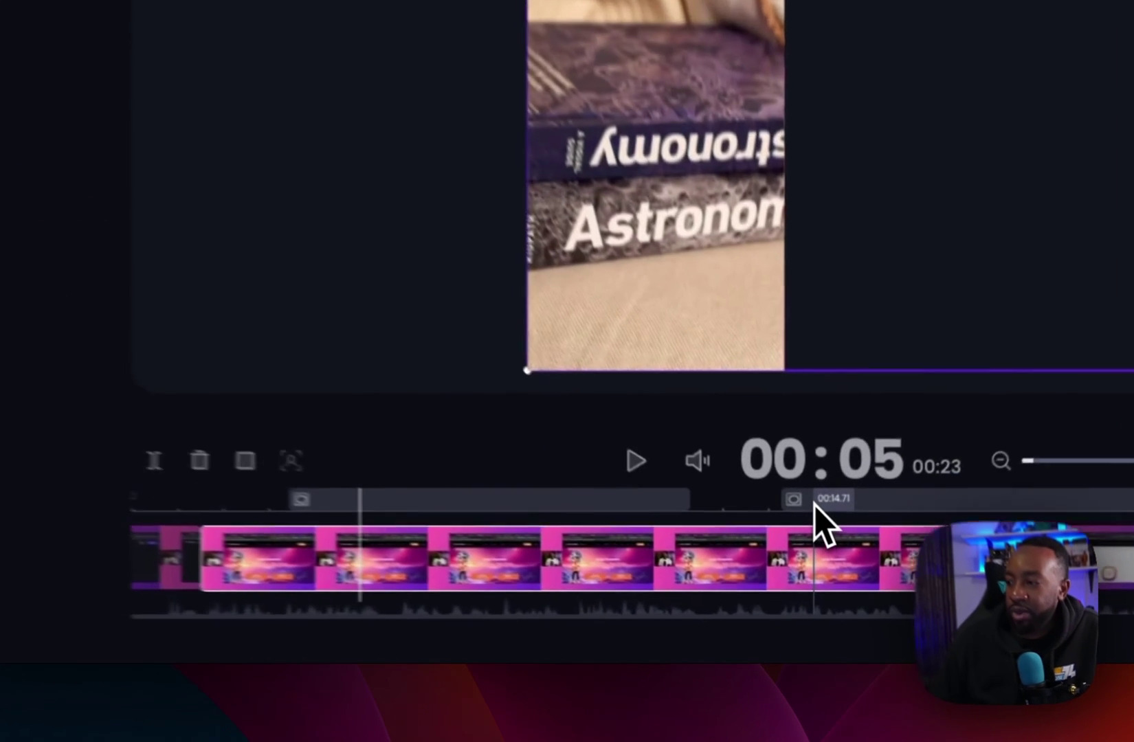
Swap the astronomy-book B-roll for a hands-typing-on-laptop clip from a 'computer programming' stock search.
click(826, 573)
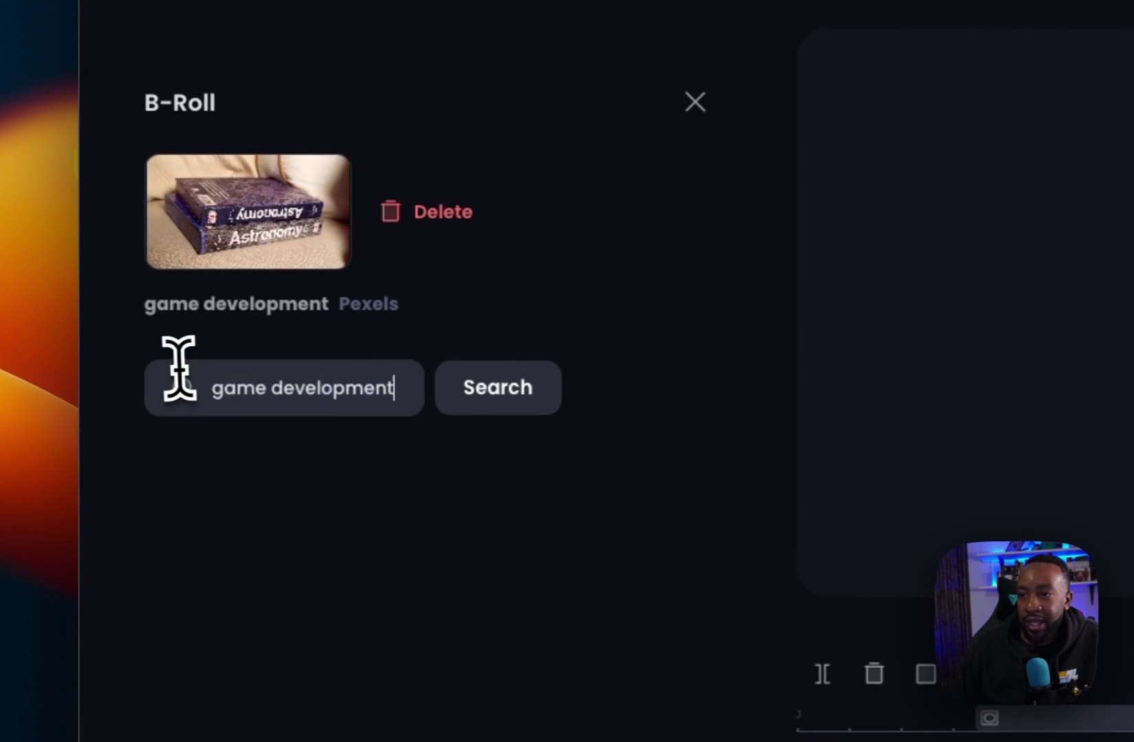
drag(396, 389, 180, 390)
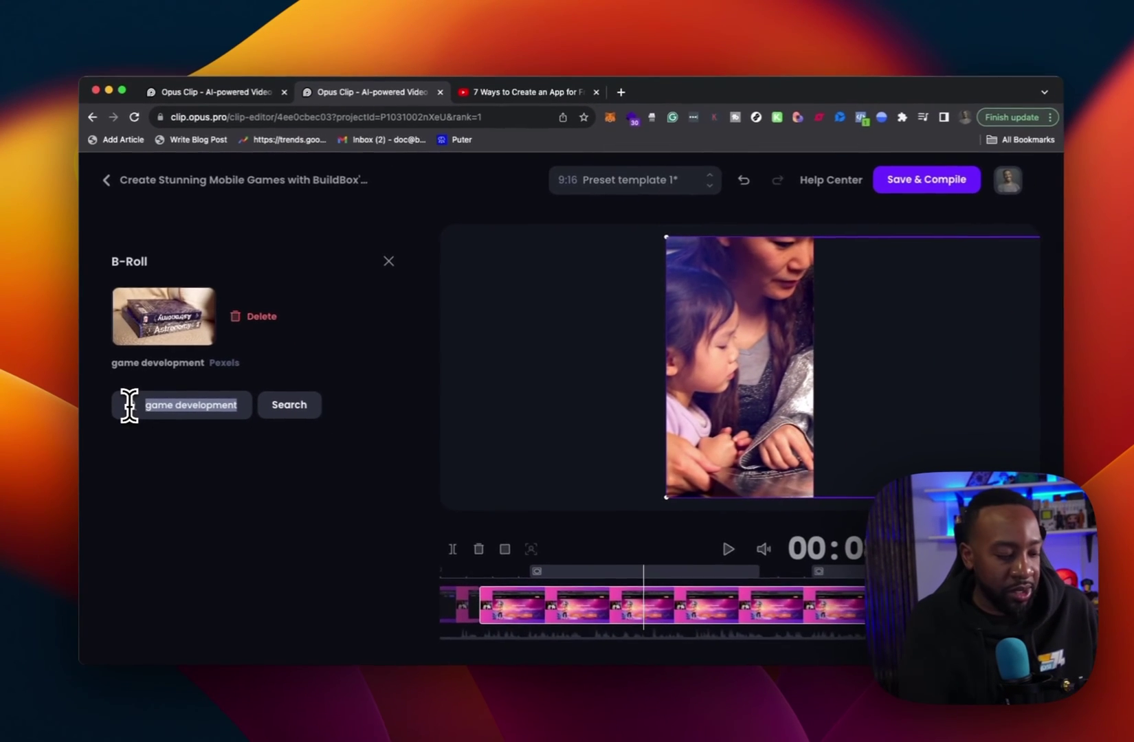
text(ap)
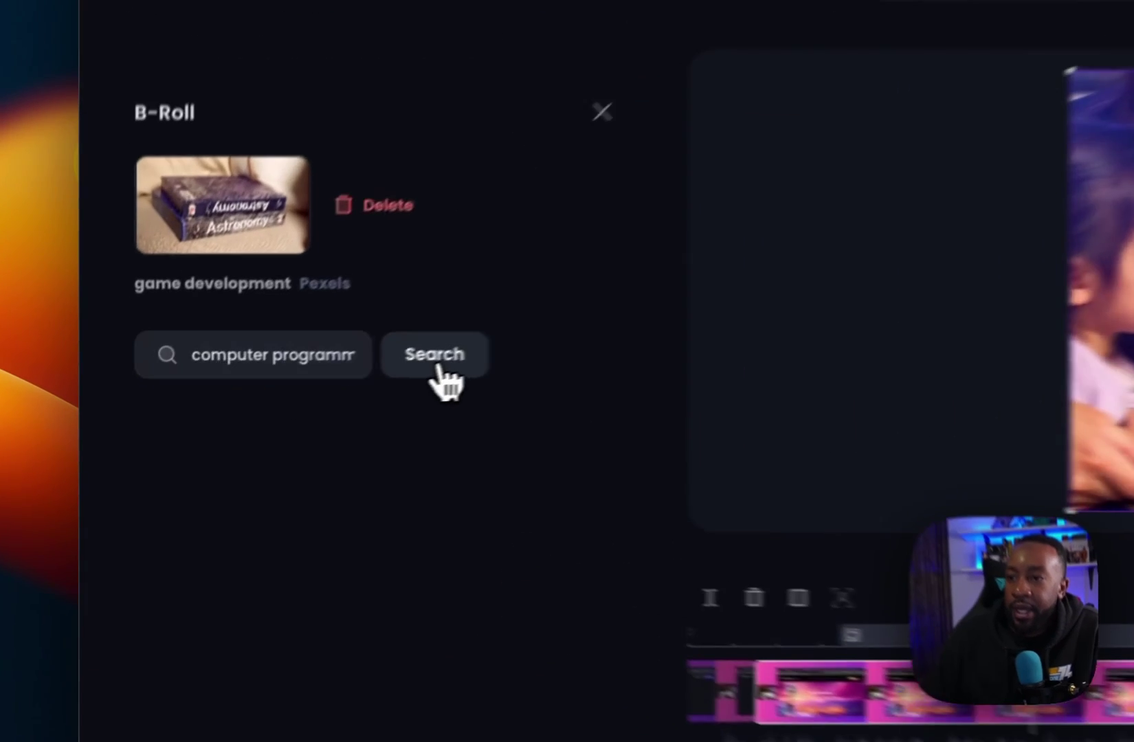
click(291, 410)
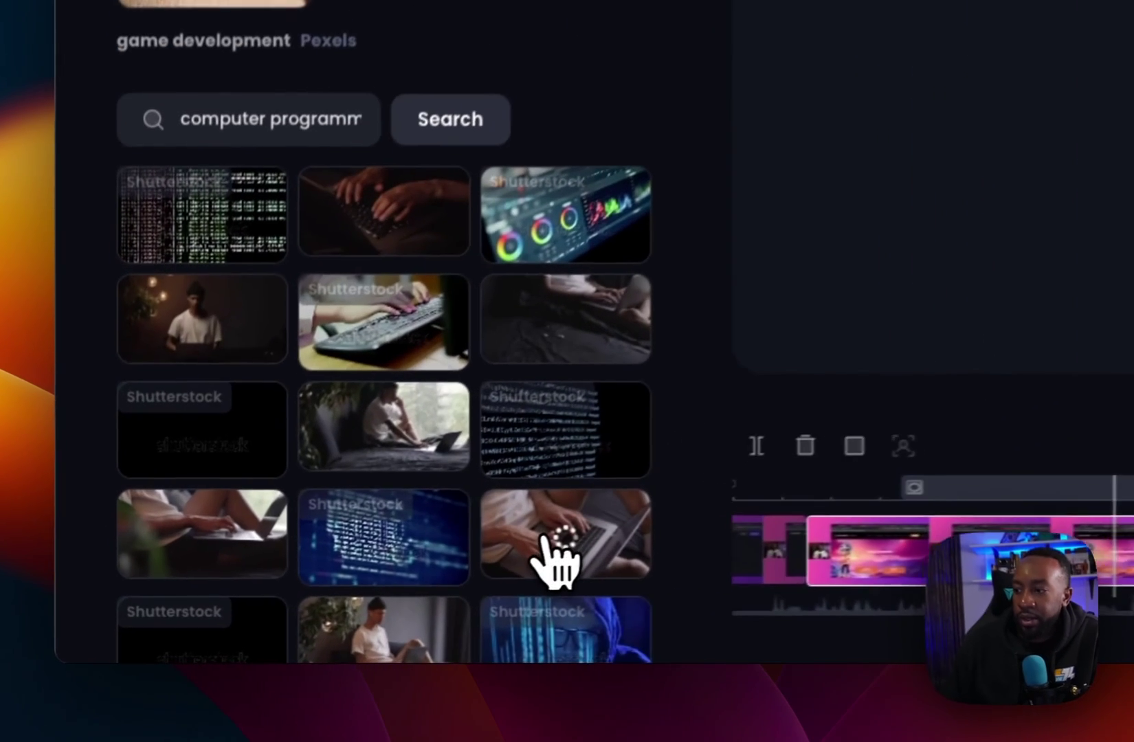
click(338, 598)
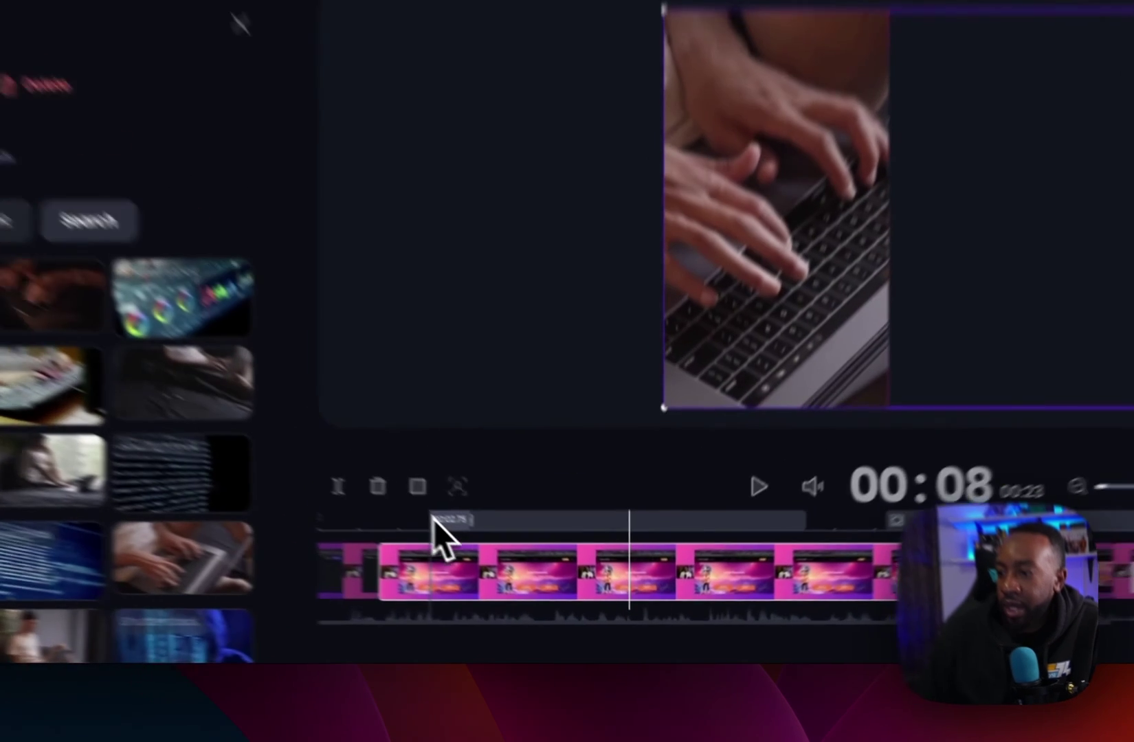
click(510, 570)
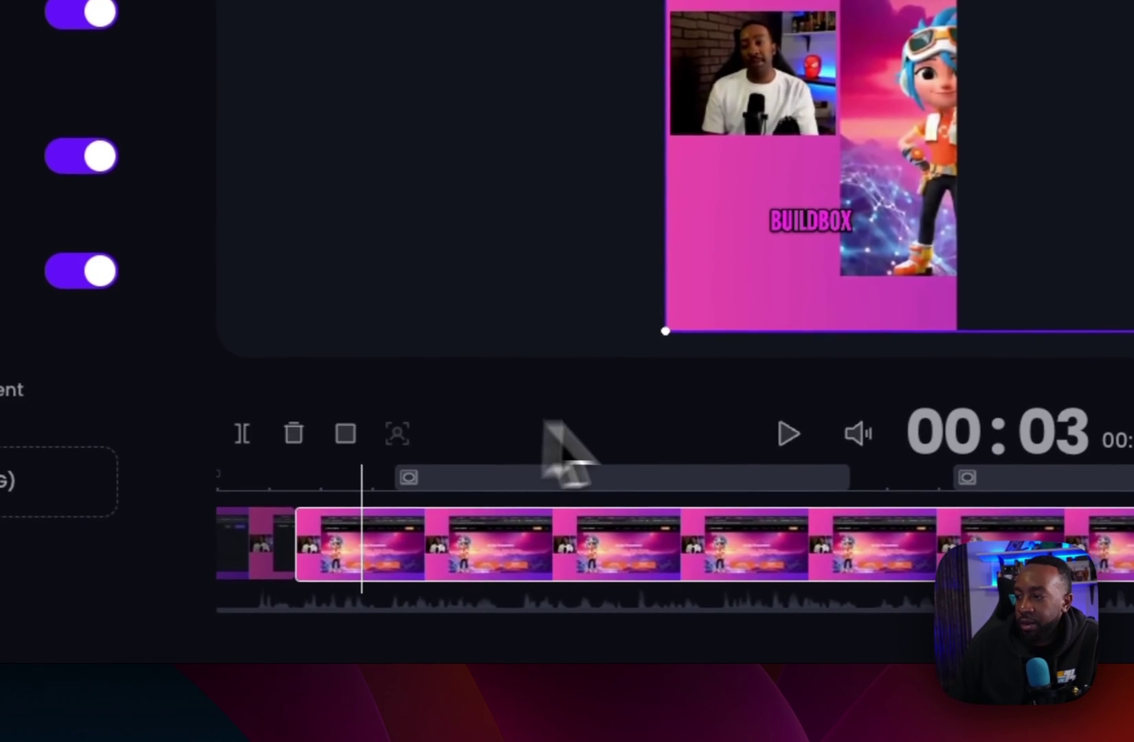
click(777, 435)
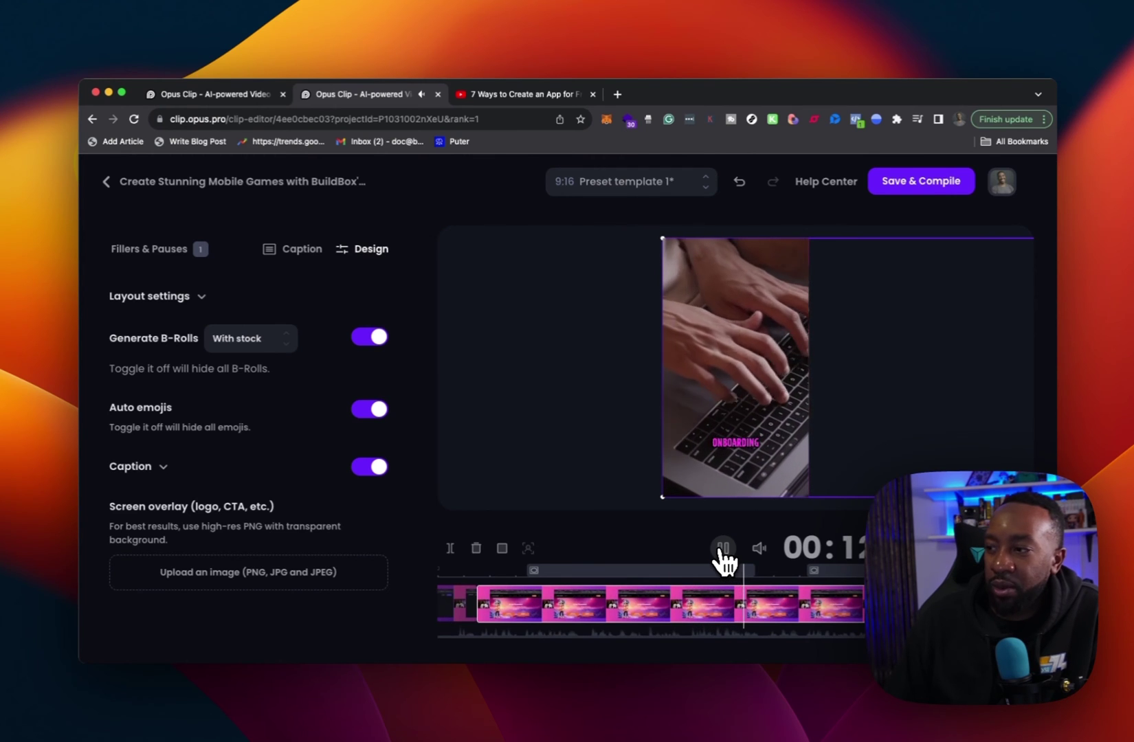
click(529, 570)
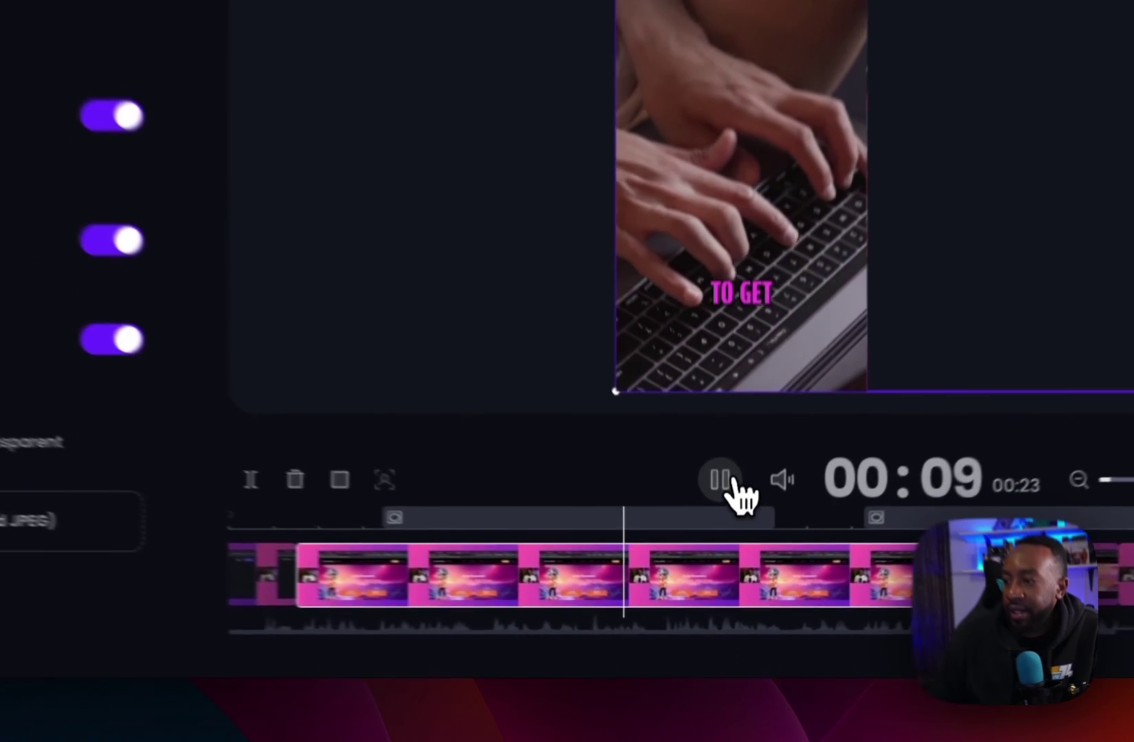
click(725, 549)
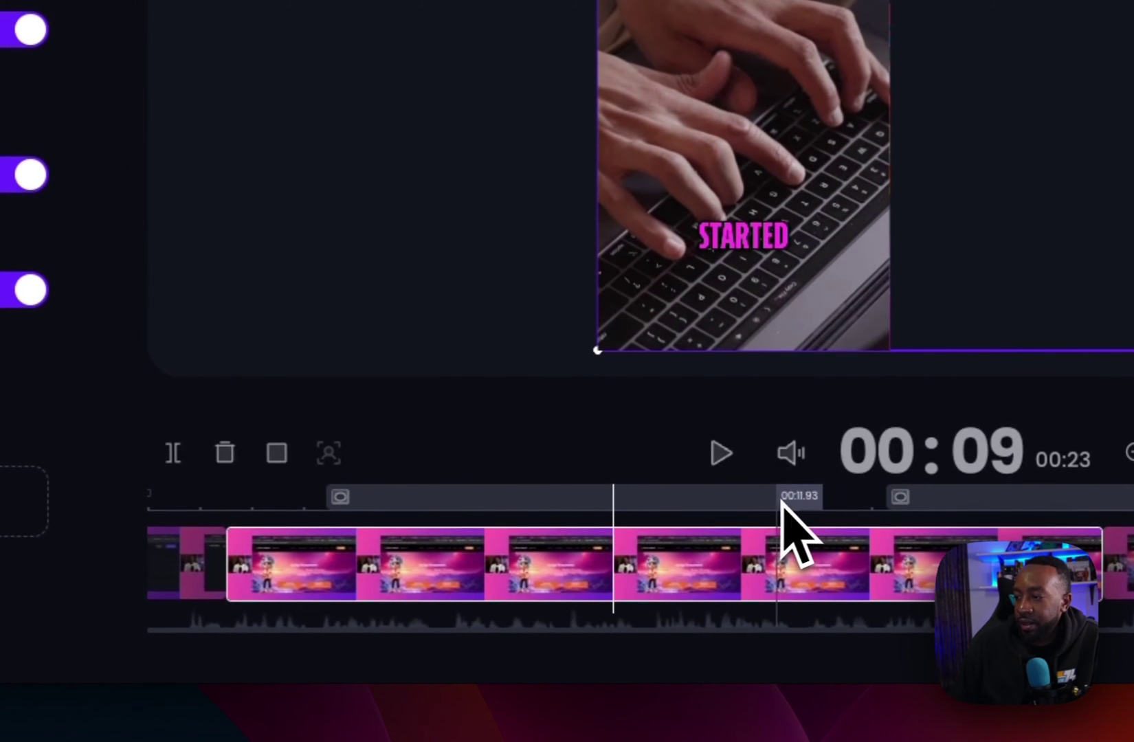
click(747, 498)
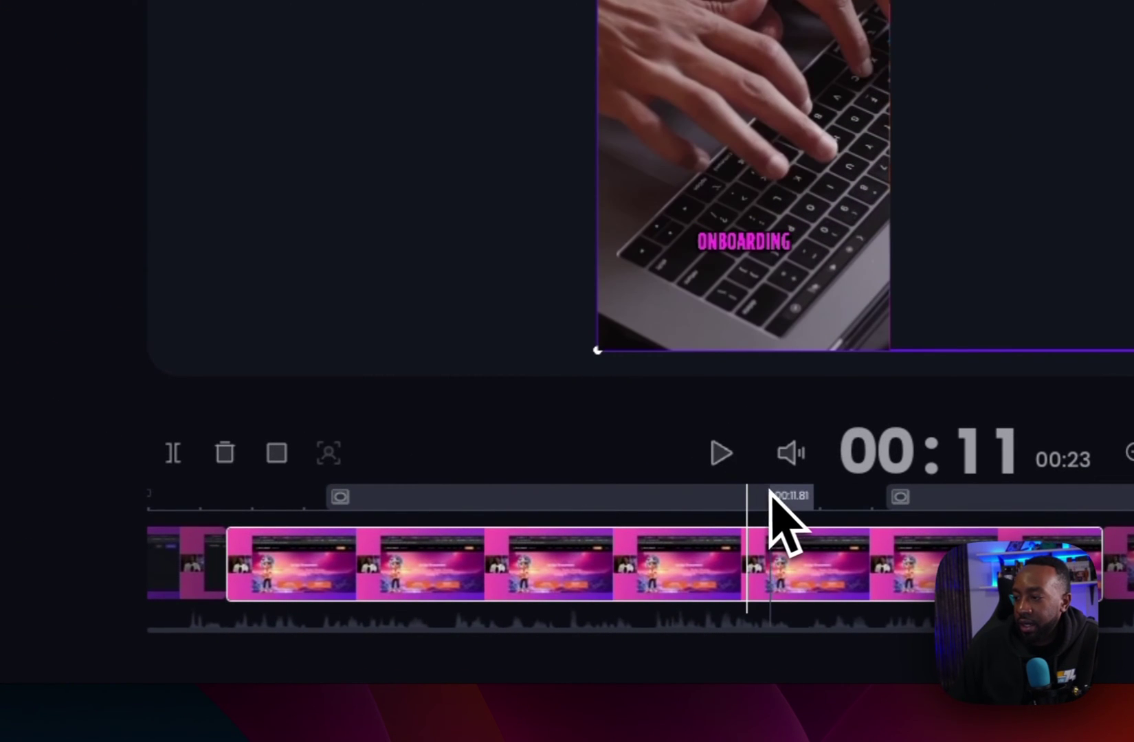
click(779, 497)
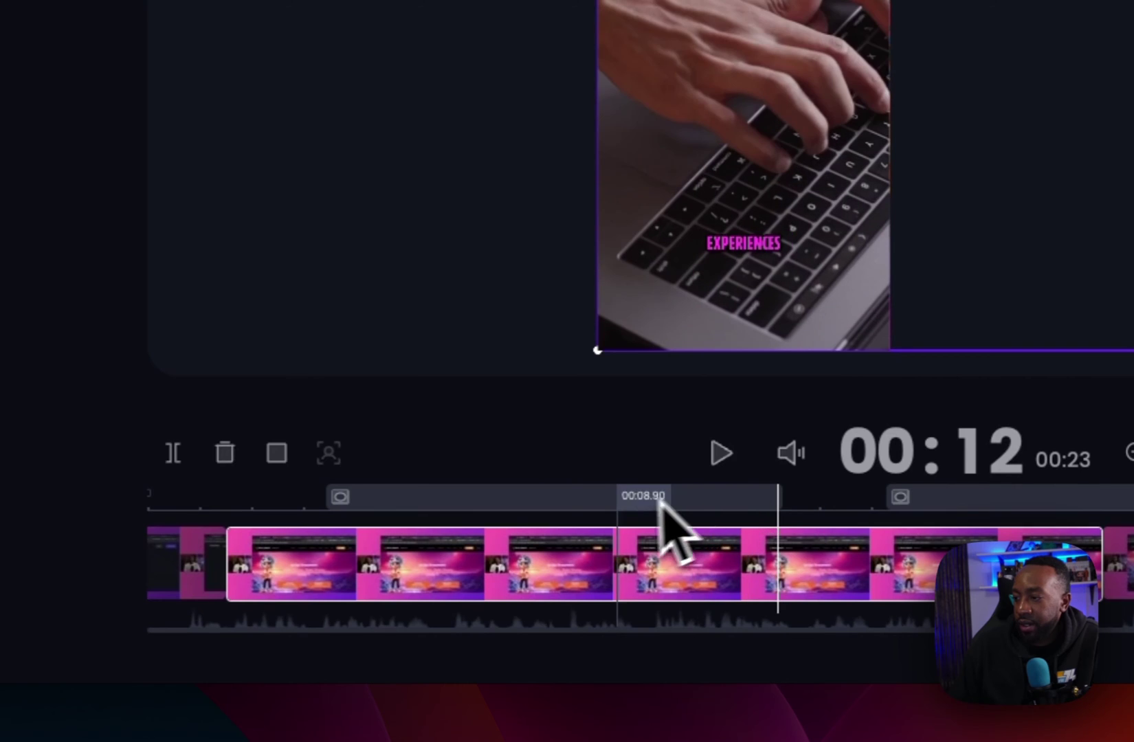
click(603, 499)
click(579, 499)
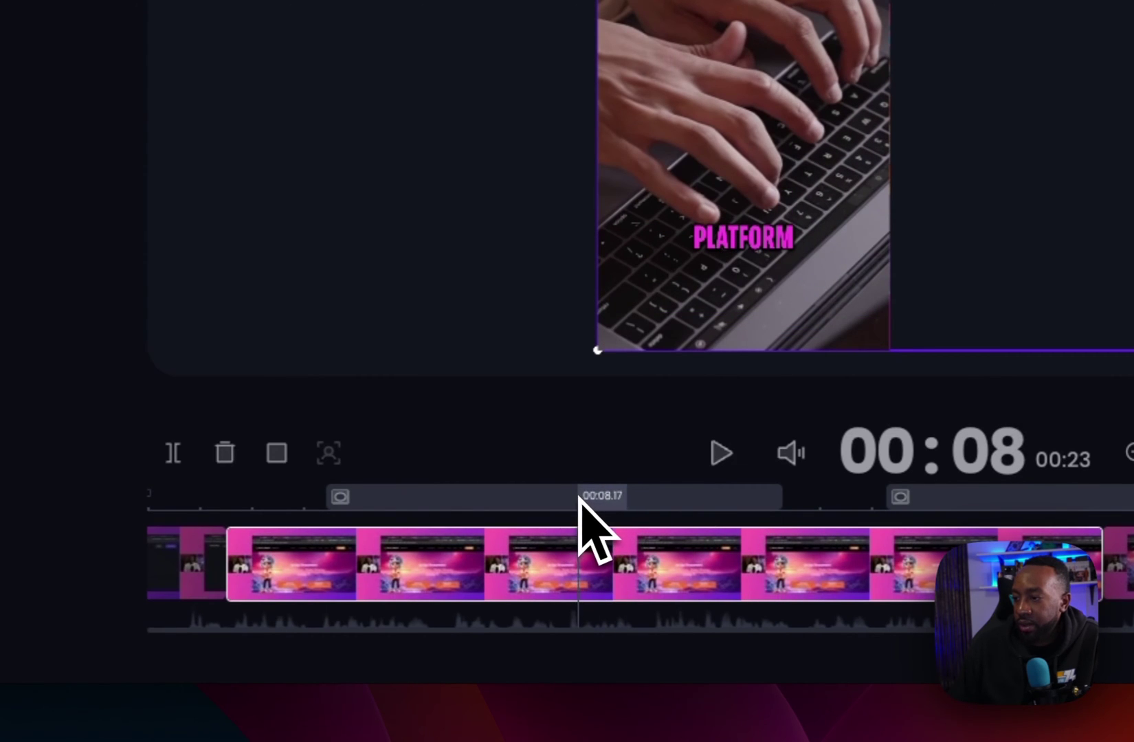
click(753, 498)
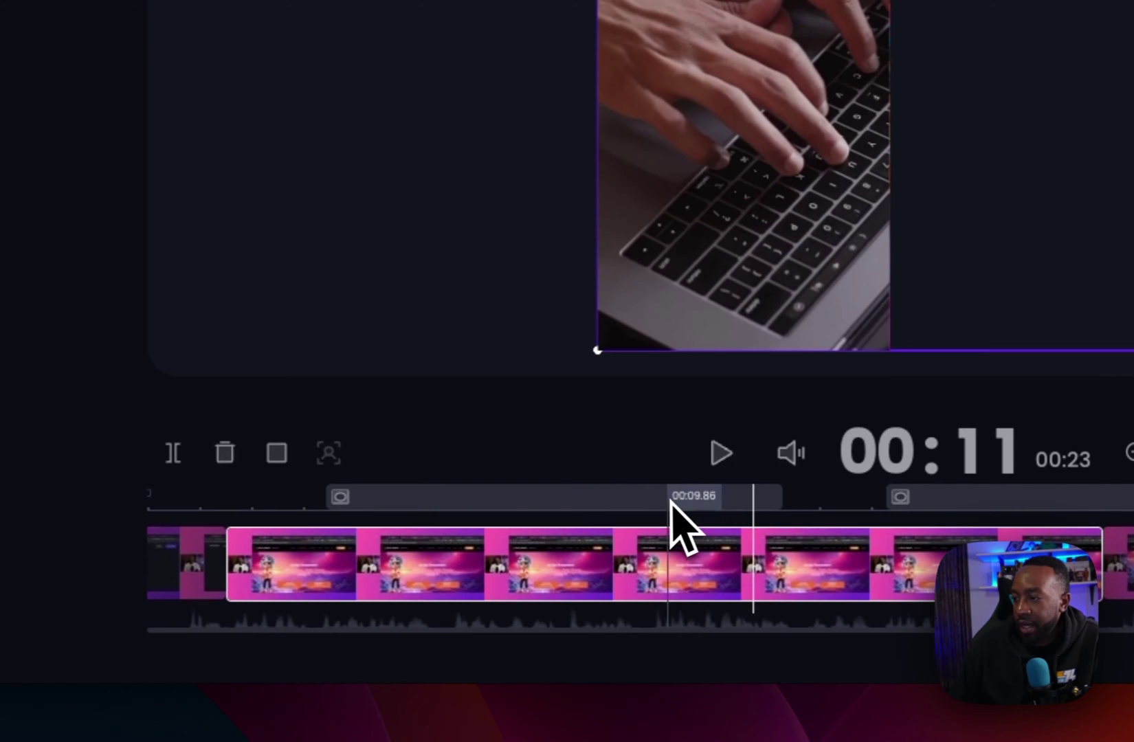
click(667, 499)
click(419, 498)
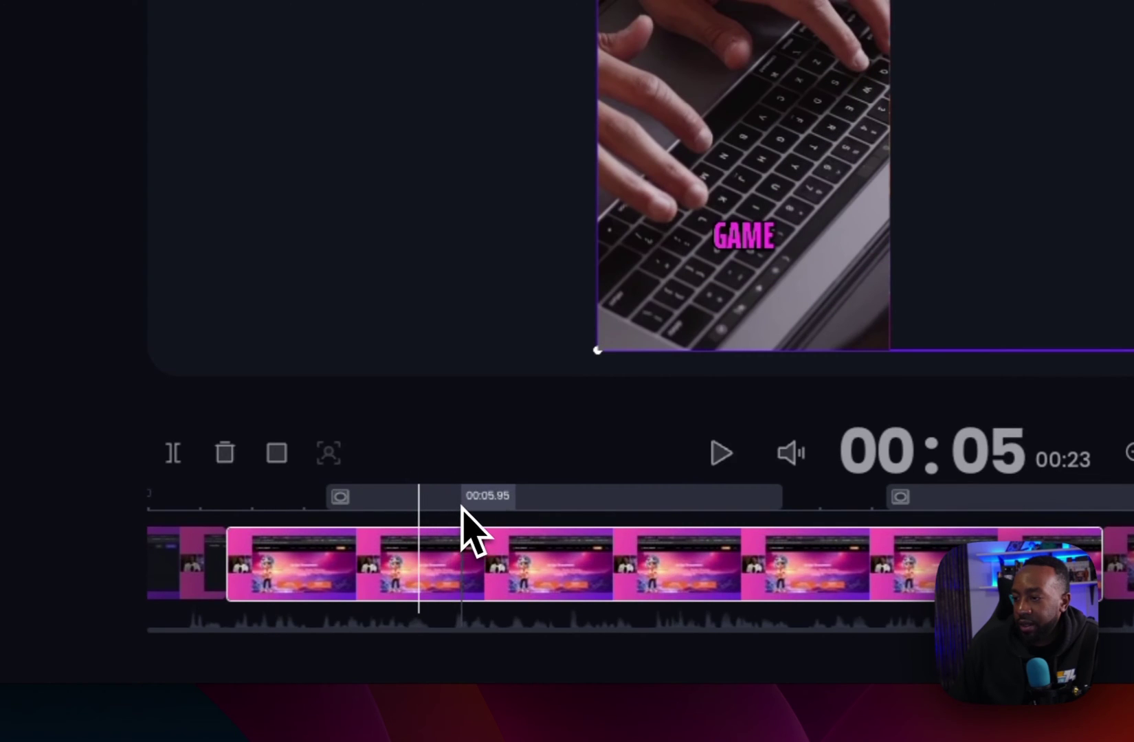
click(438, 505)
click(345, 489)
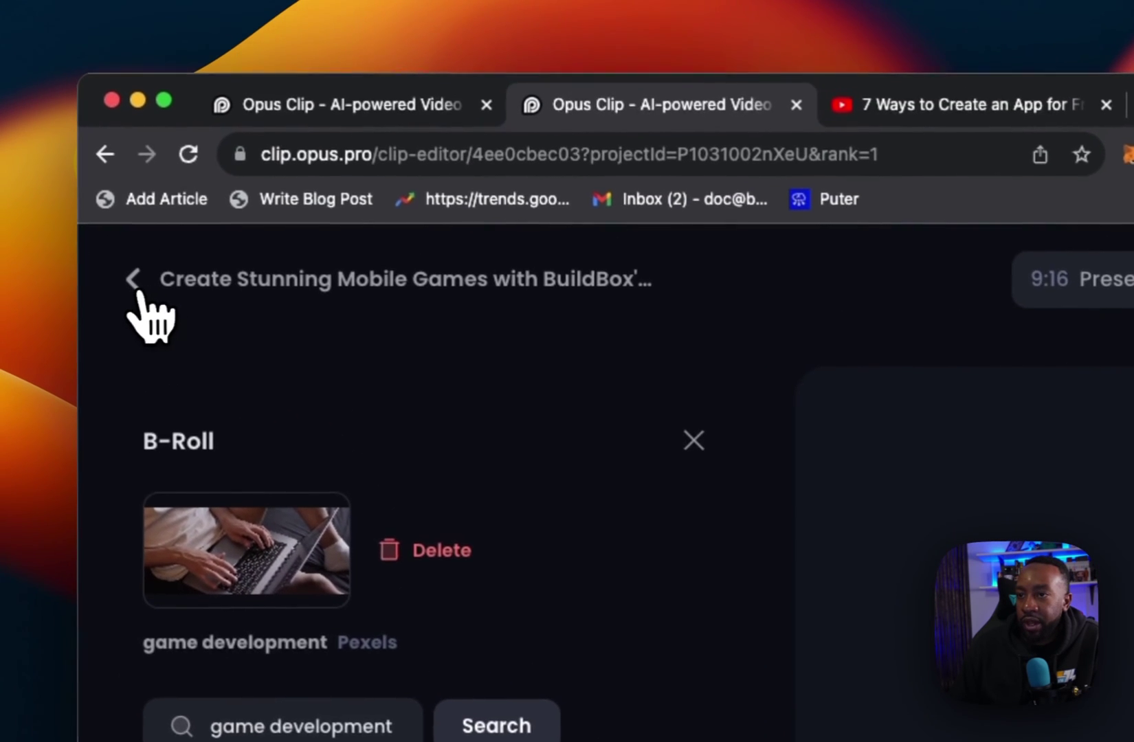
Stay in the editor instead of leaving, then Save & Compile clip #1's edits.
click(31, 129)
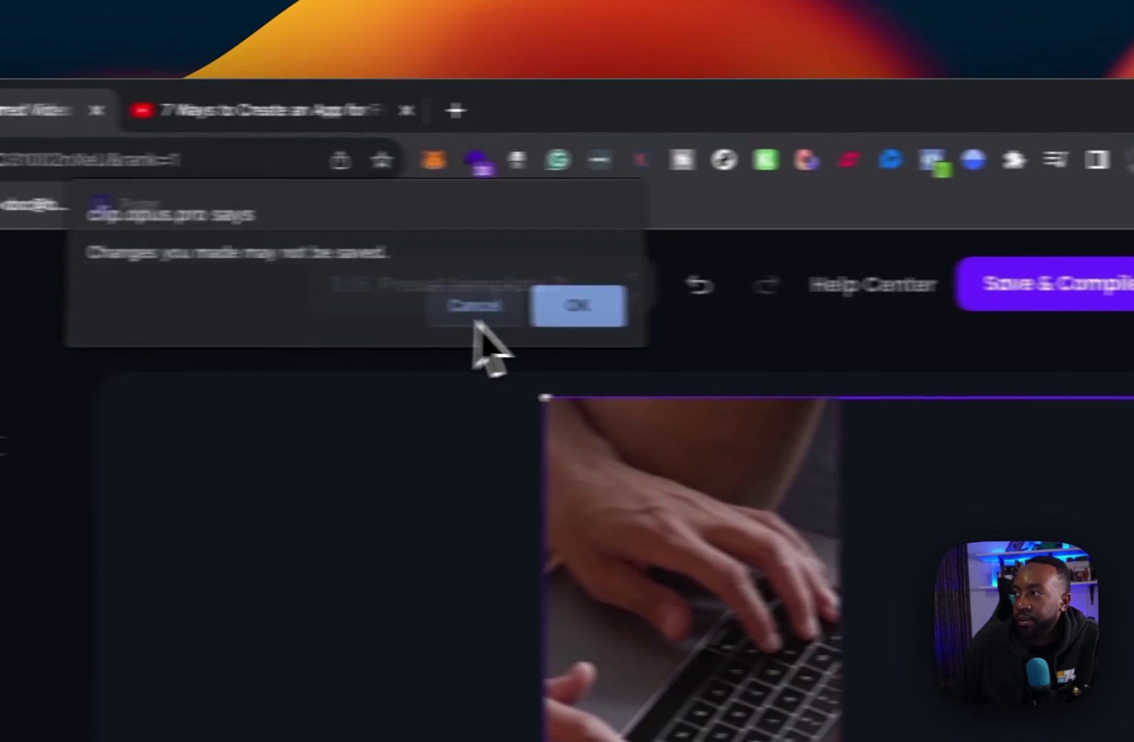
click(1044, 307)
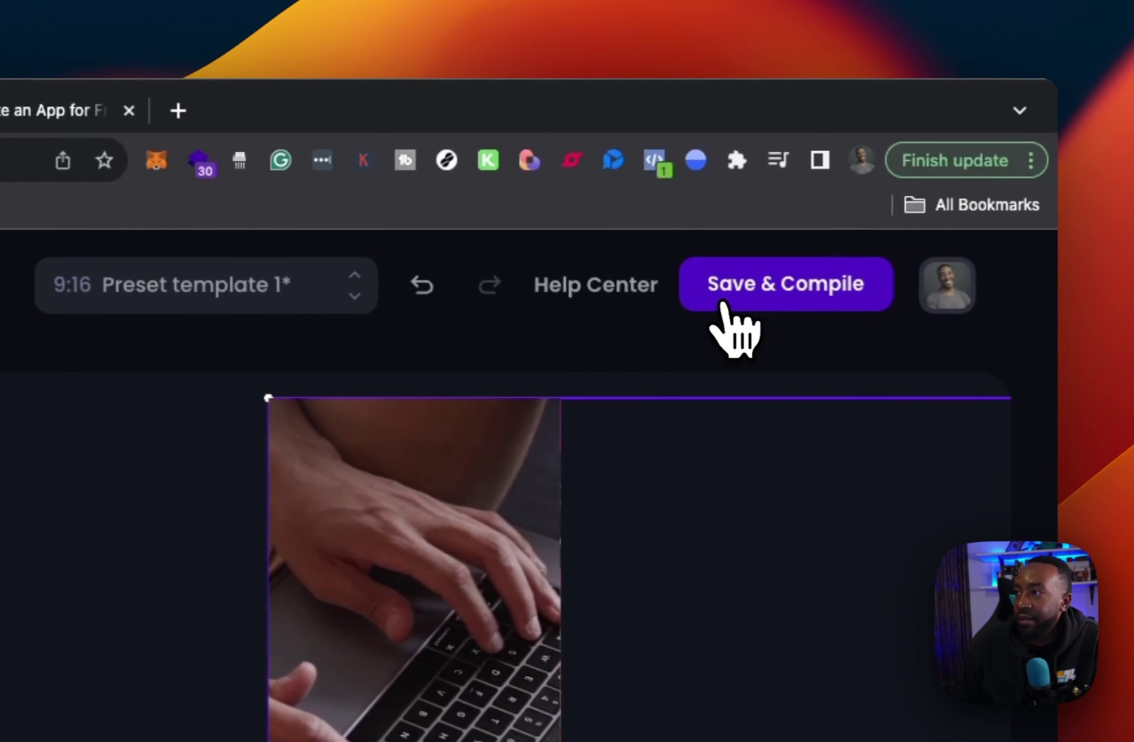
click(729, 302)
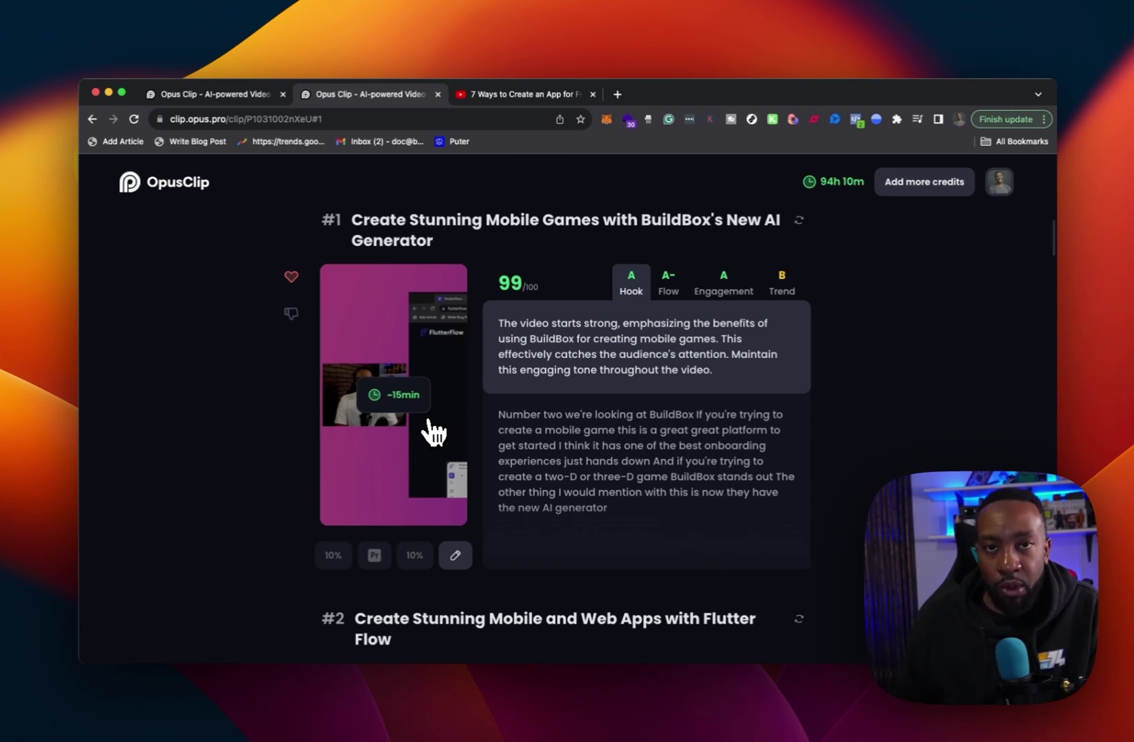
Reopen recompiled clip #1 in the editor and select its BuildBox scene on the timeline.
click(433, 432)
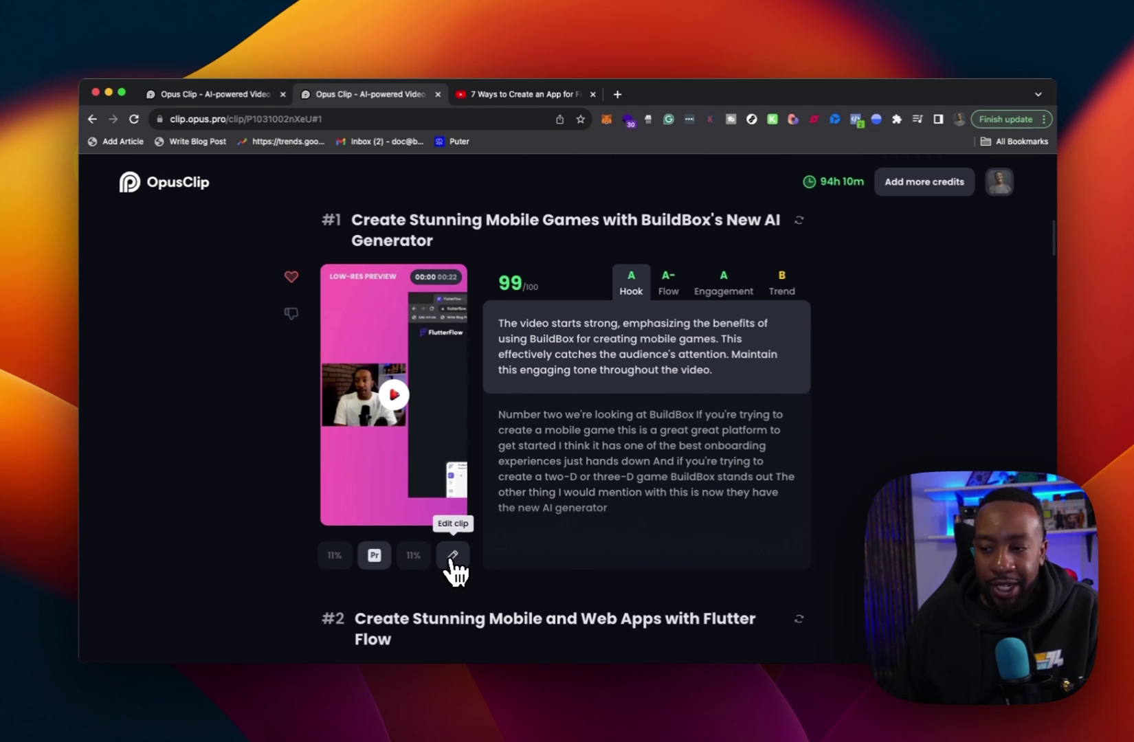
click(452, 558)
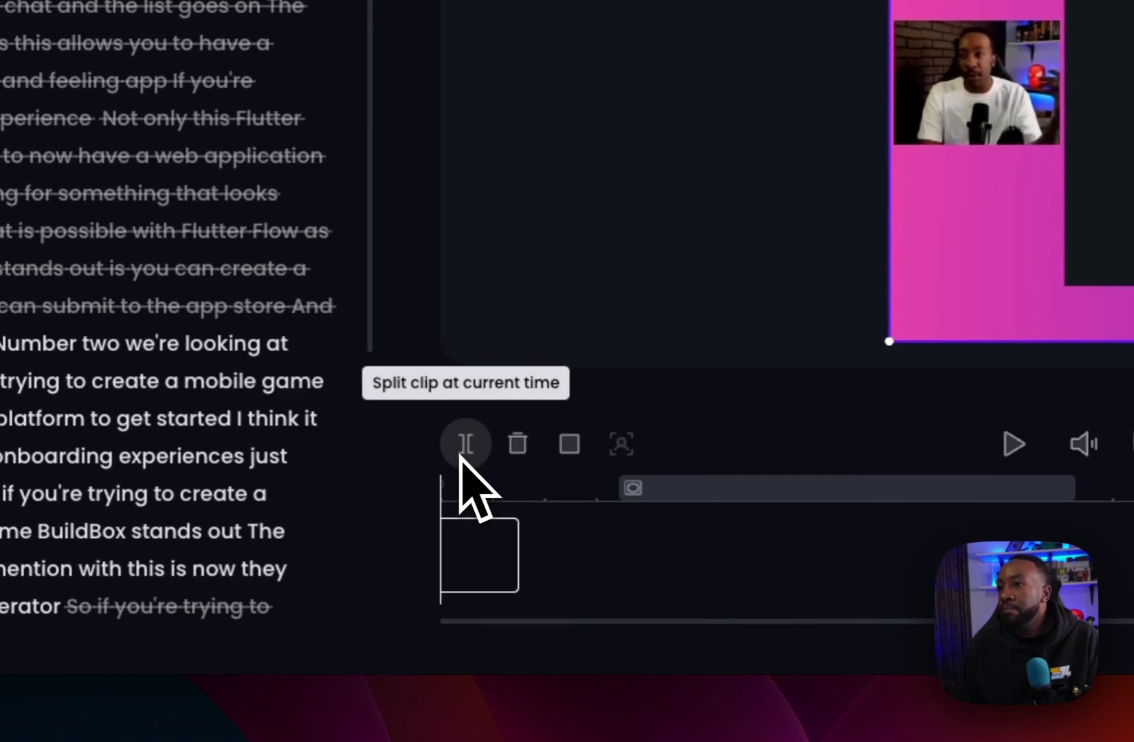
click(624, 484)
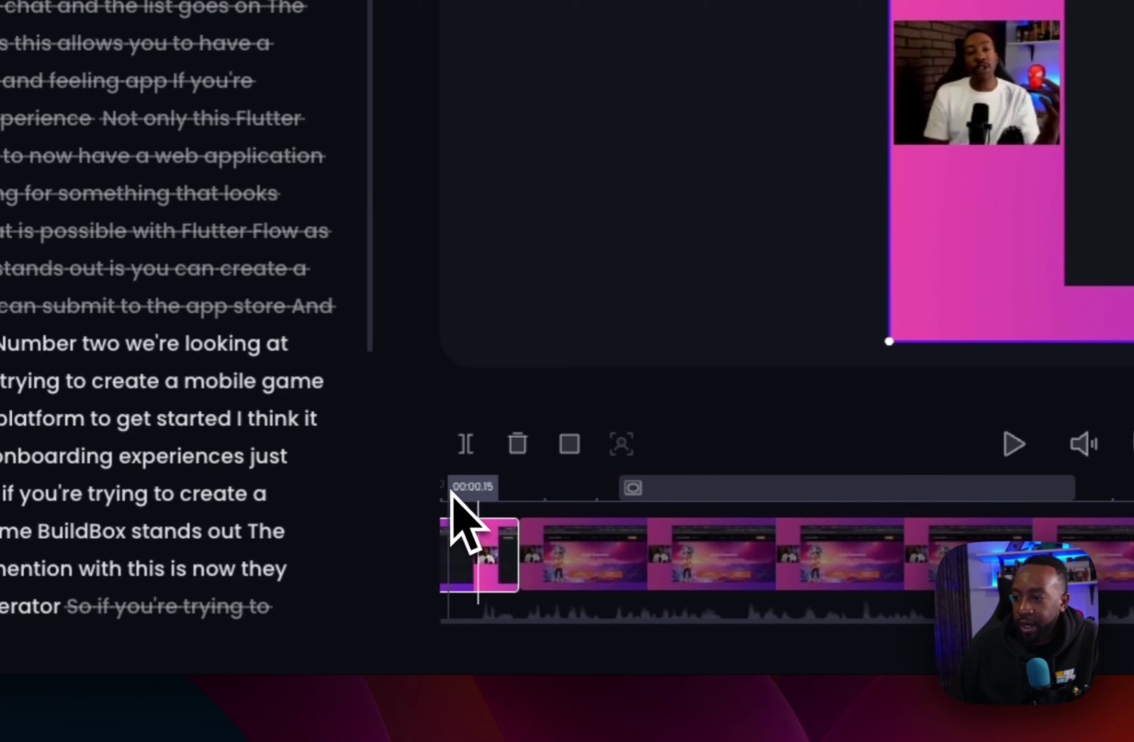
click(567, 550)
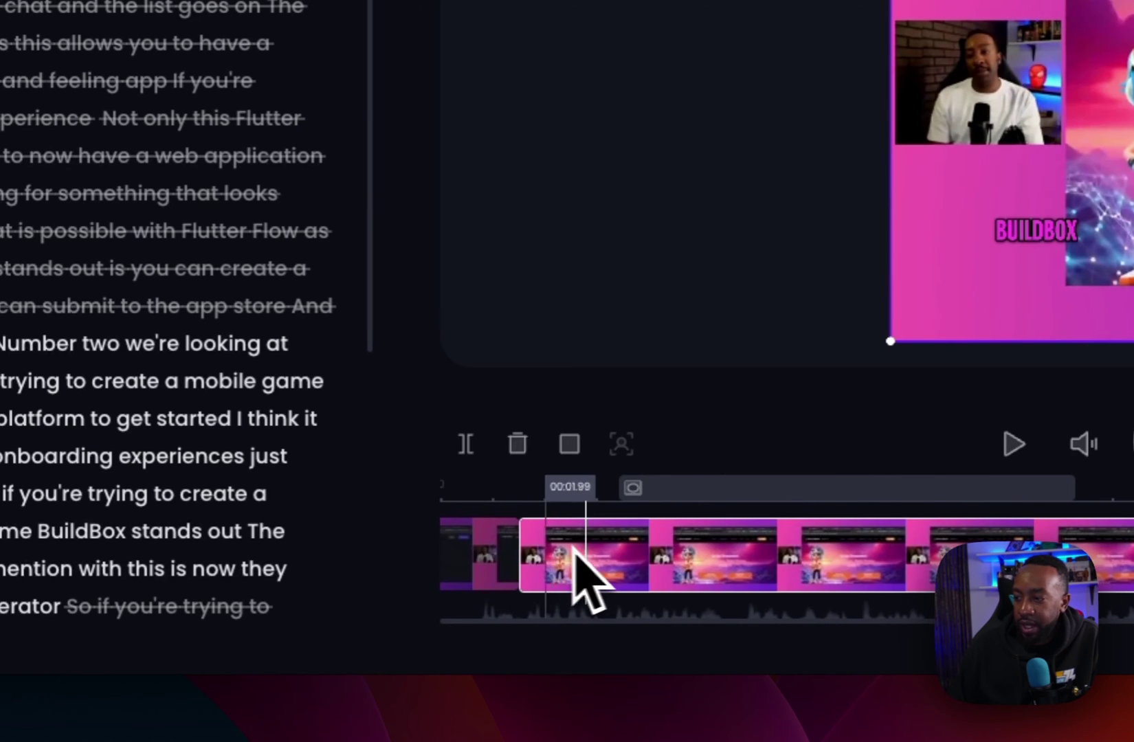
click(470, 567)
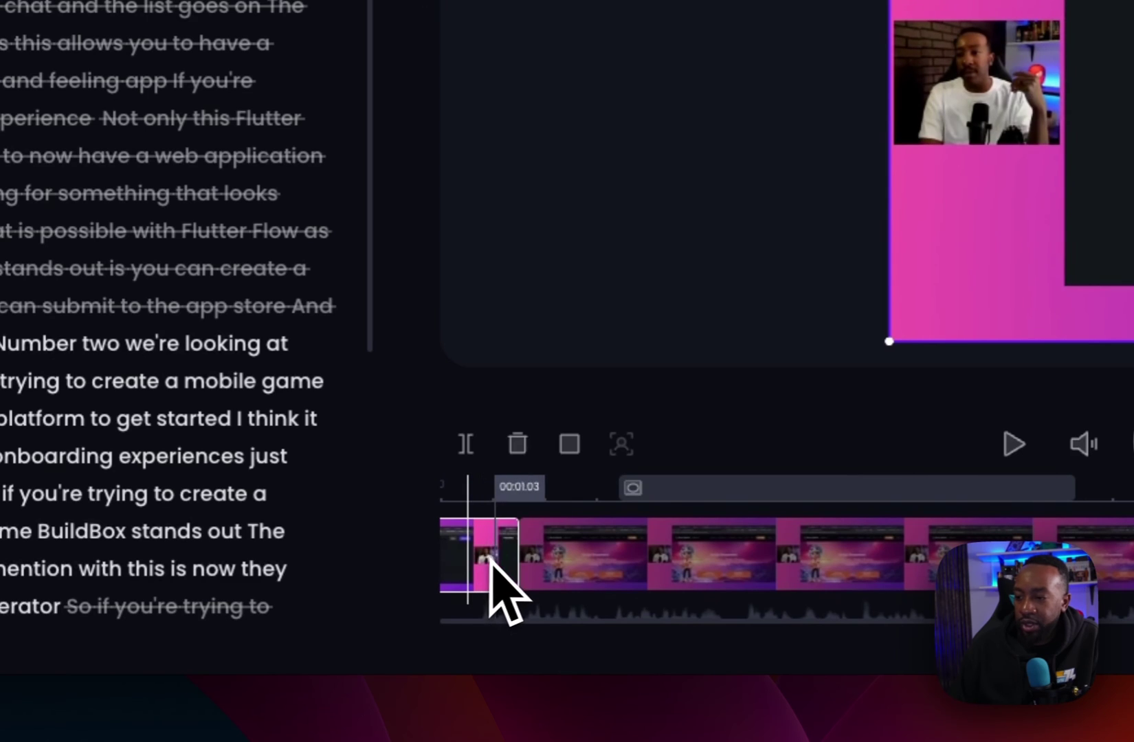
click(549, 560)
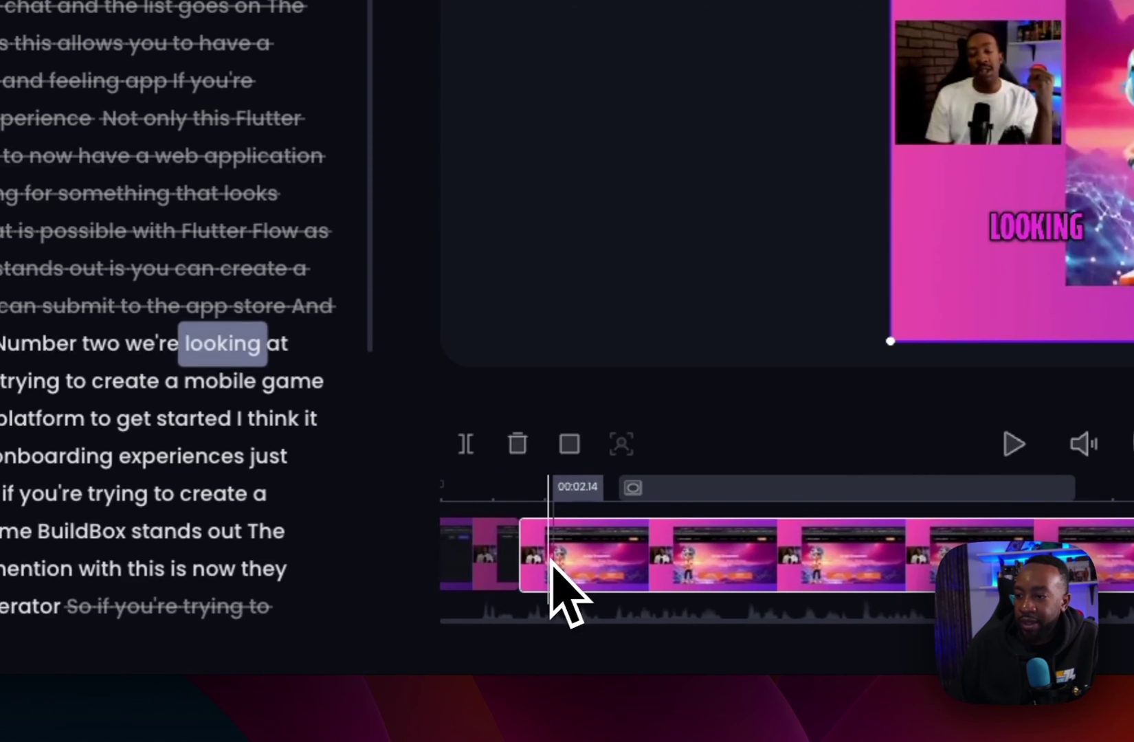
Give the BuildBox scene the Screenshare layout and play the clip from the start to check it.
click(576, 447)
click(592, 384)
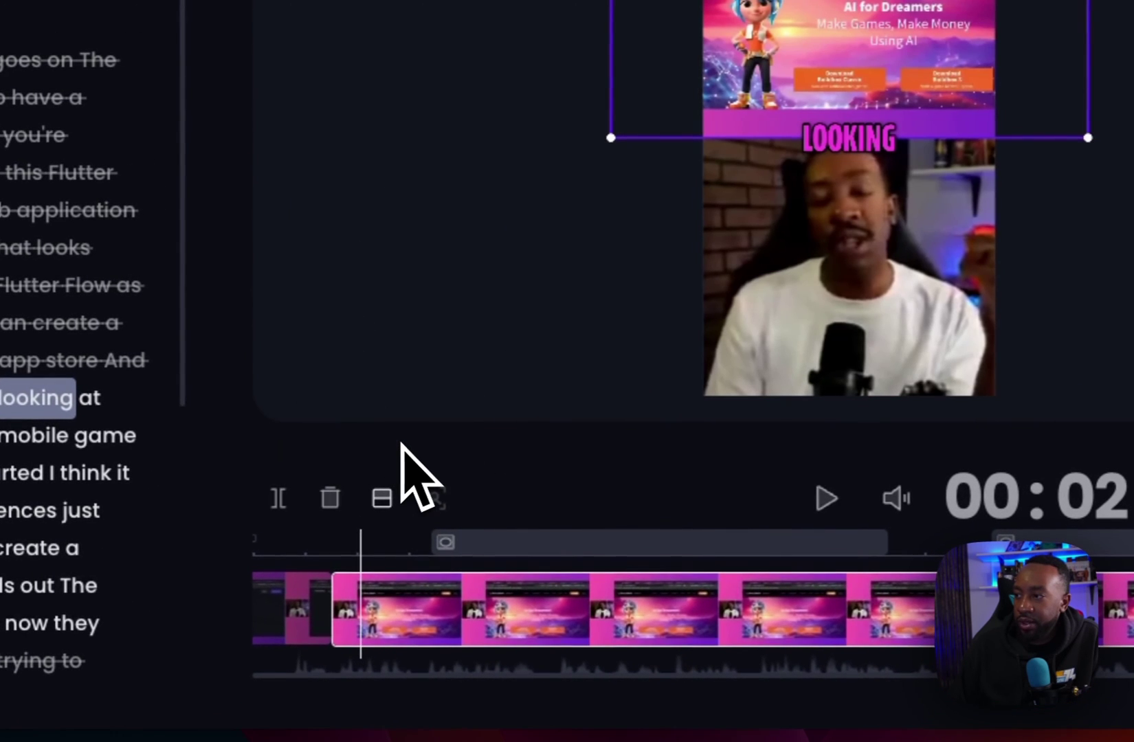
click(331, 543)
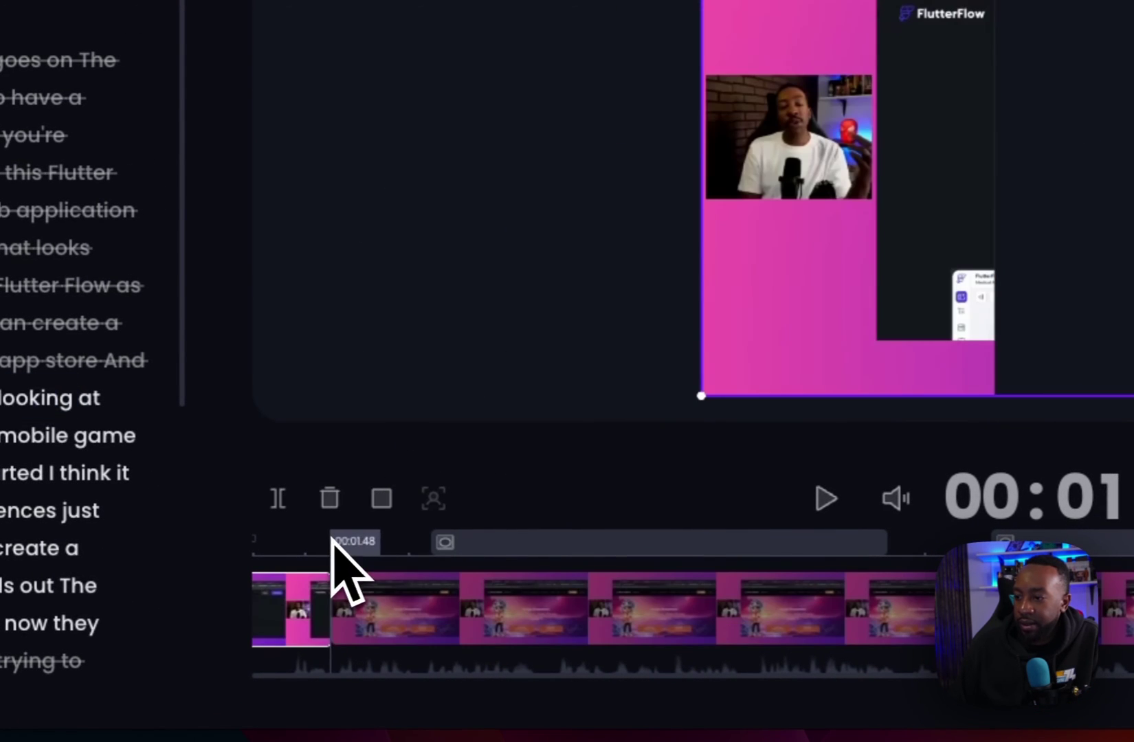
click(825, 499)
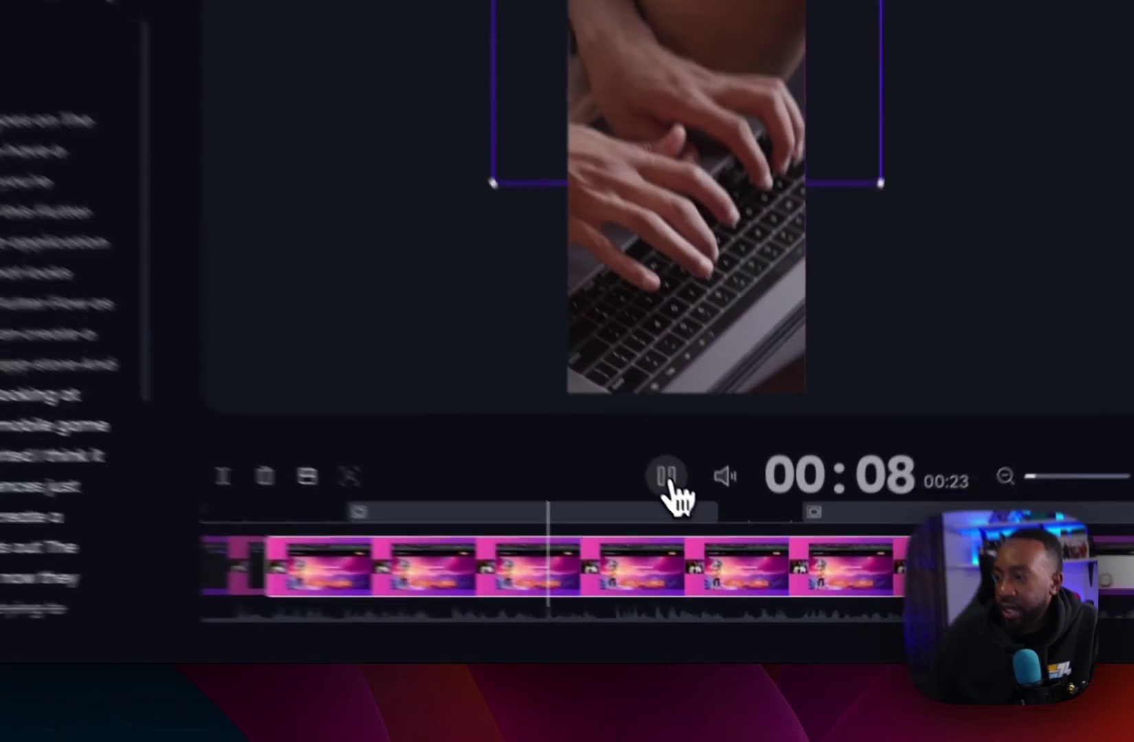
Split clip #1 at the current moment and play the earlier part to check the split.
click(722, 548)
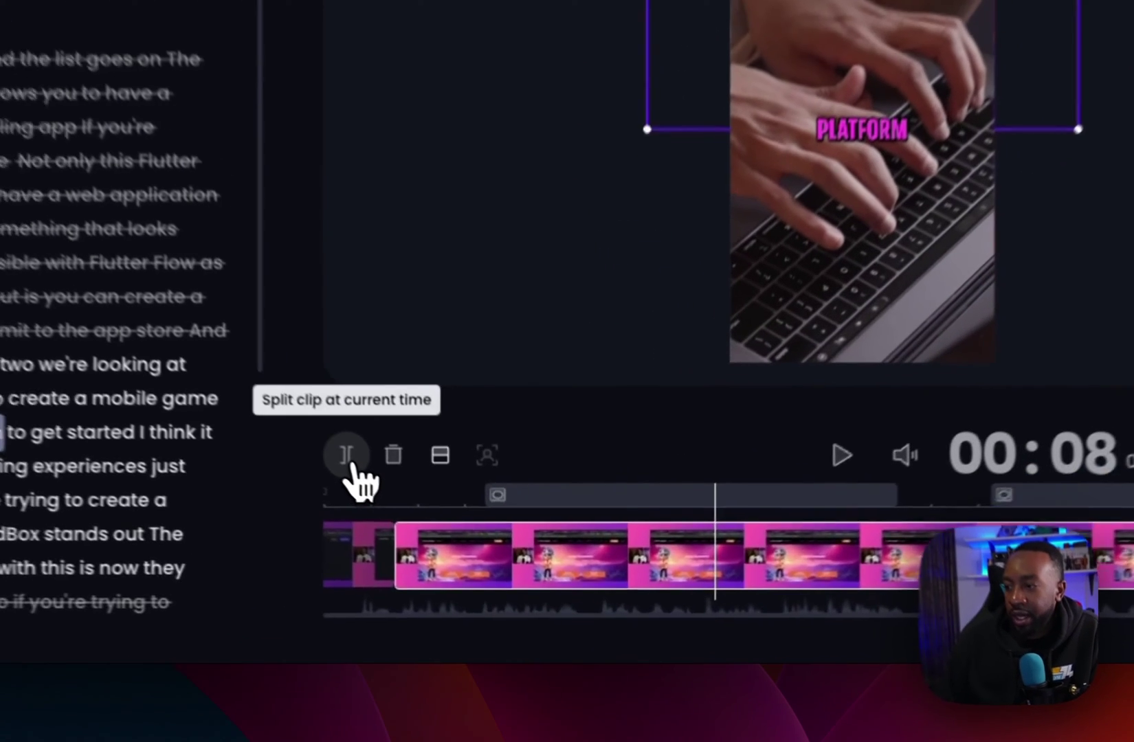
click(452, 549)
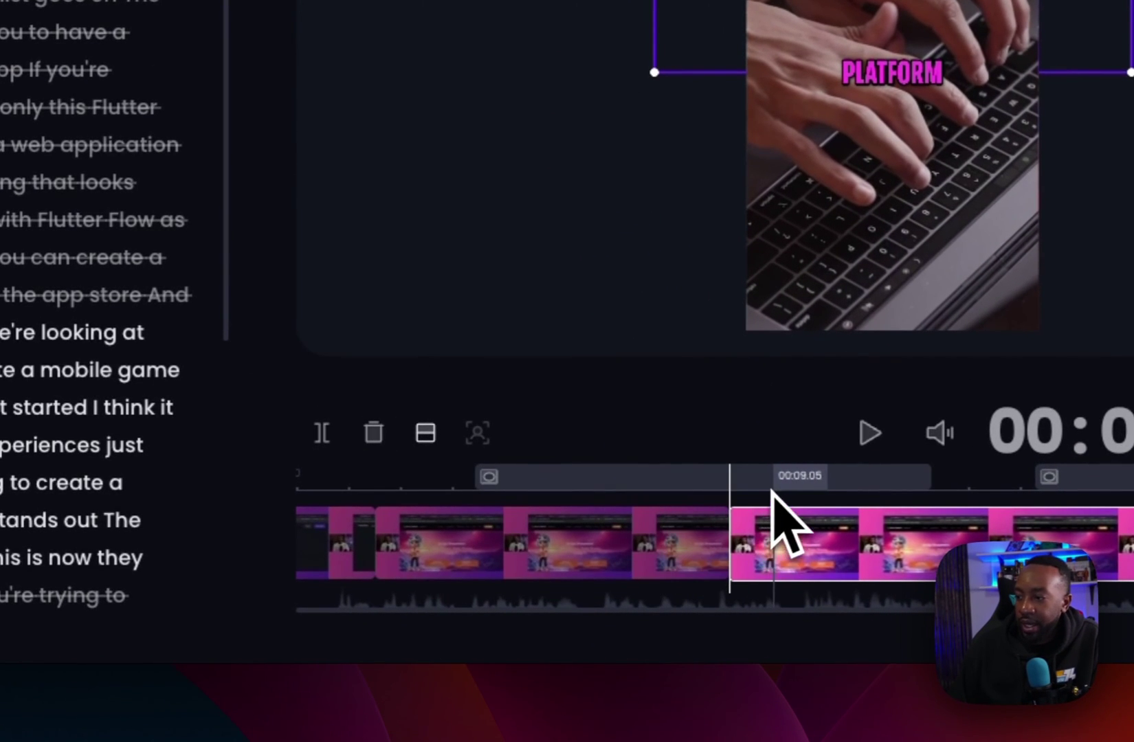
click(775, 486)
click(698, 476)
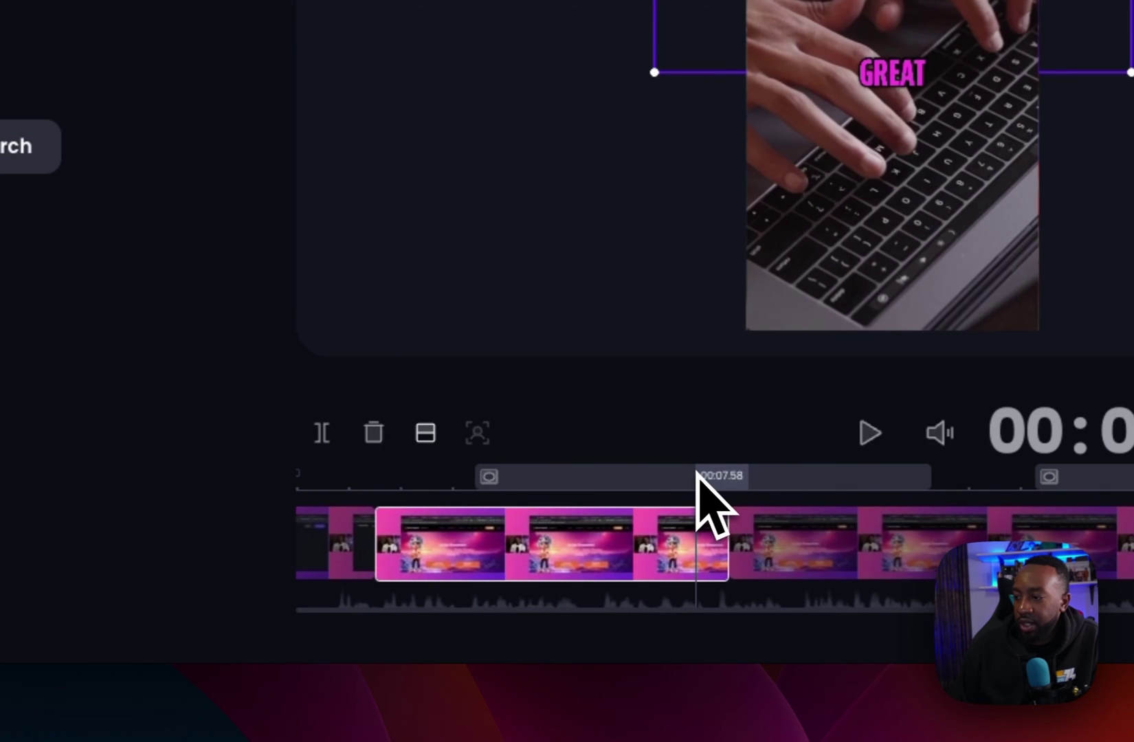
click(871, 433)
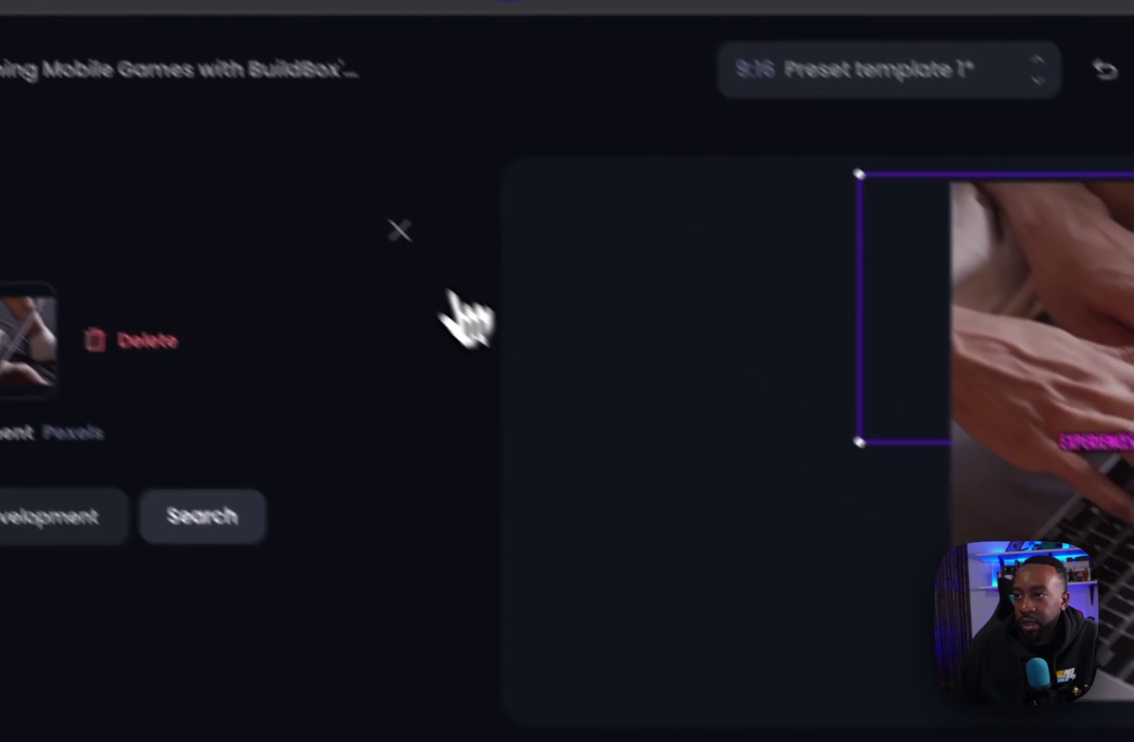
Close the B-roll picker, glance at the Design layout settings, and return to the caption transcript.
click(400, 230)
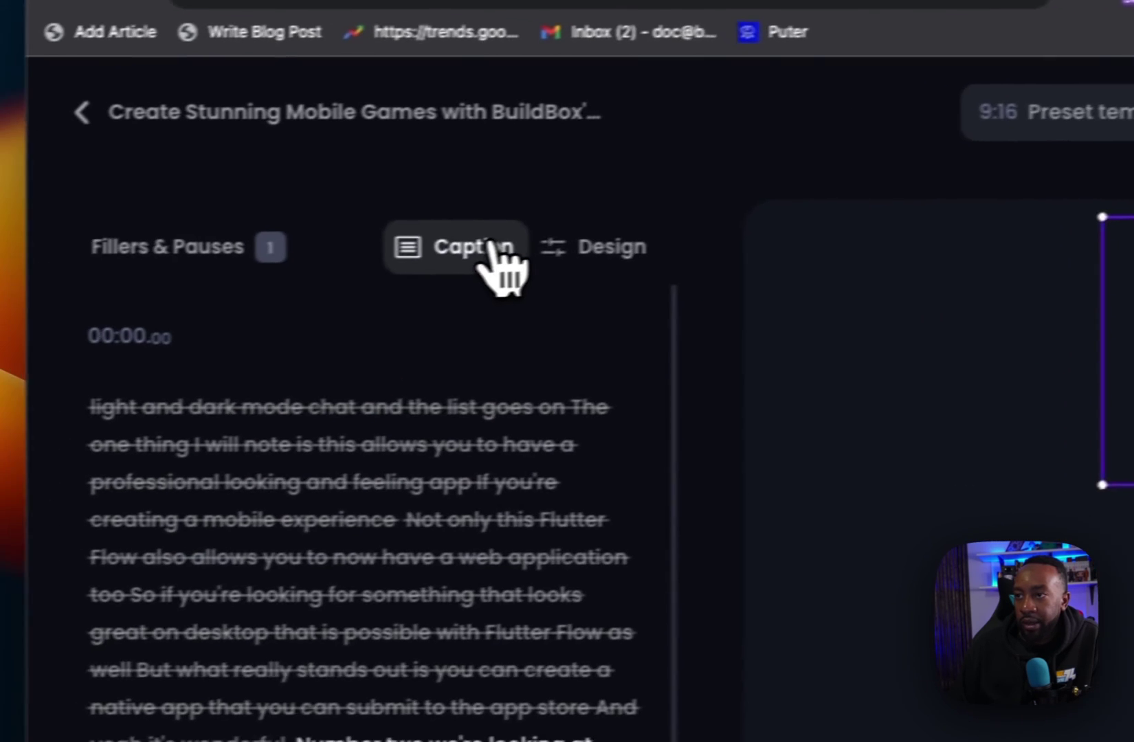
click(609, 246)
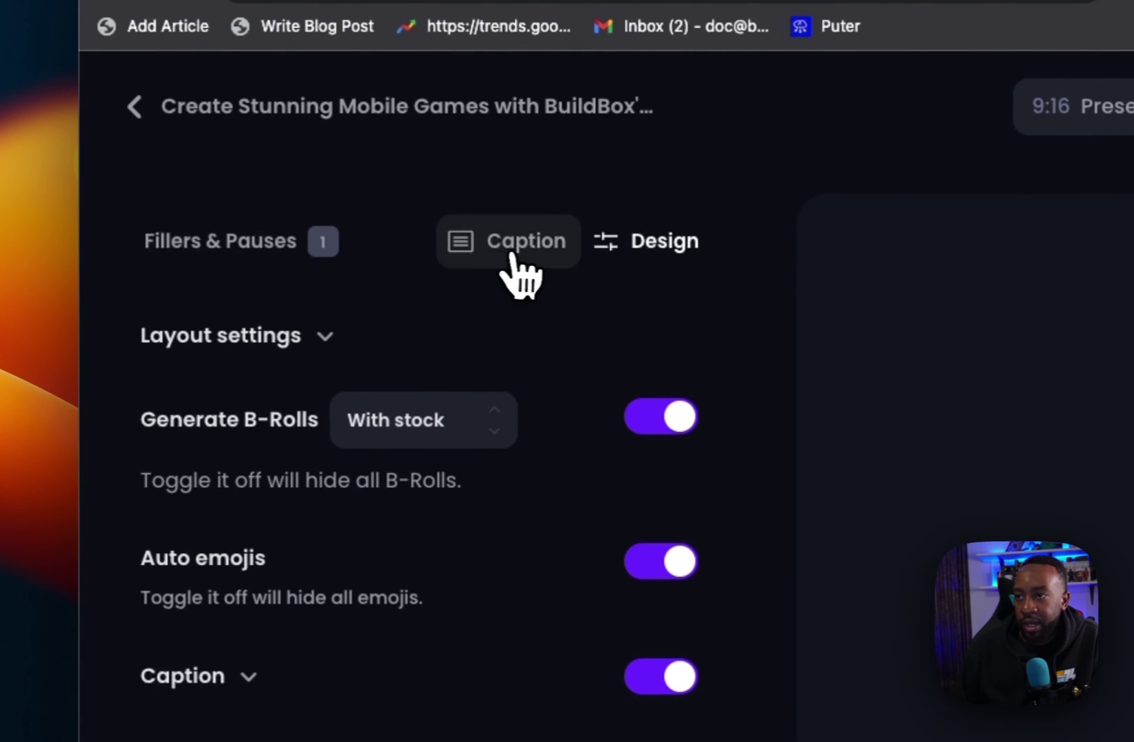
click(512, 255)
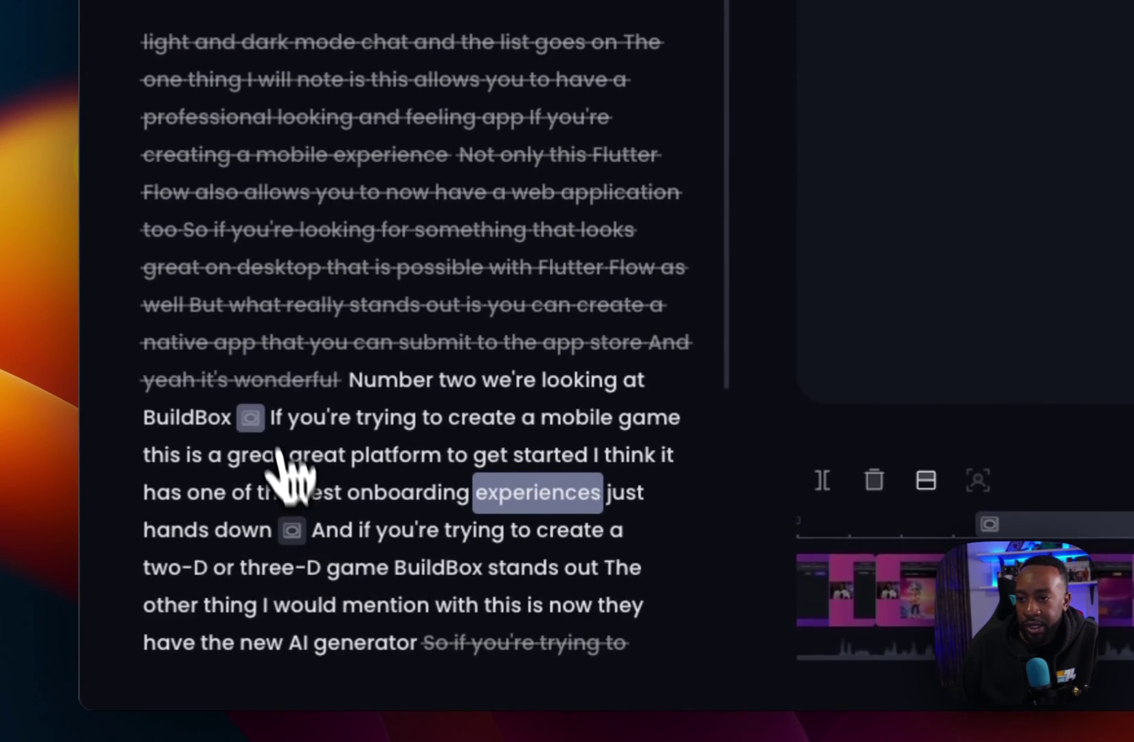
Find the BuildBox scene at about 00:13 after the game development B-roll and switch it to Fill.
click(259, 415)
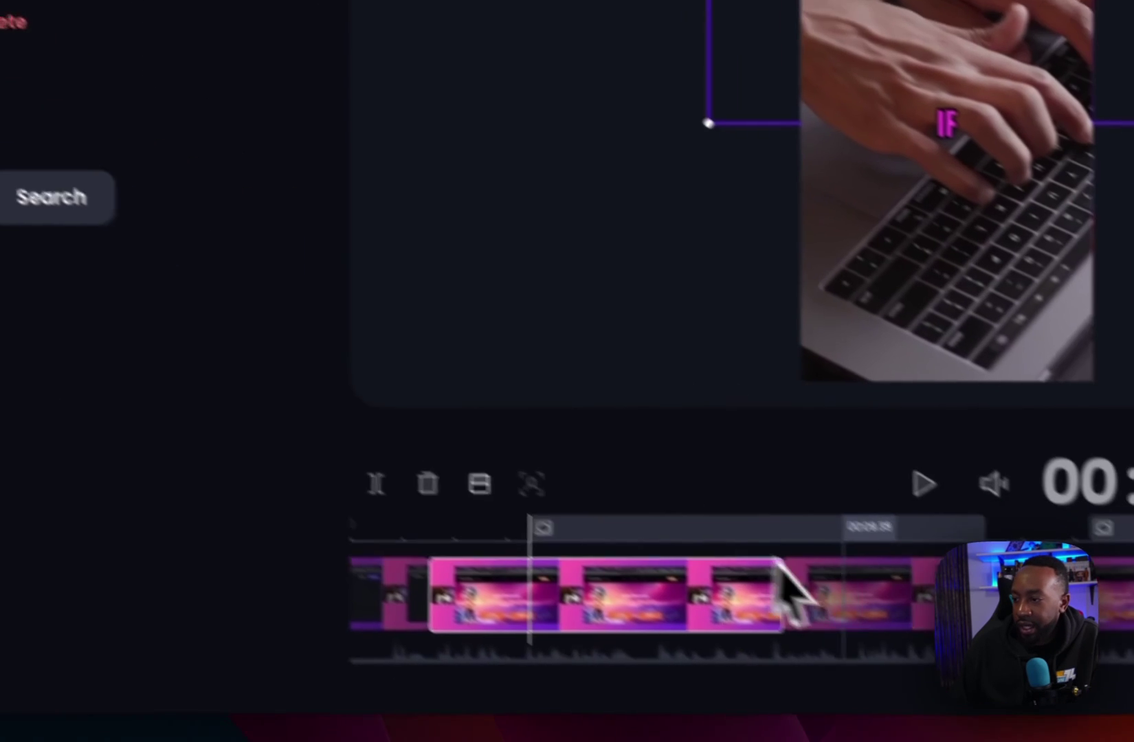
click(764, 534)
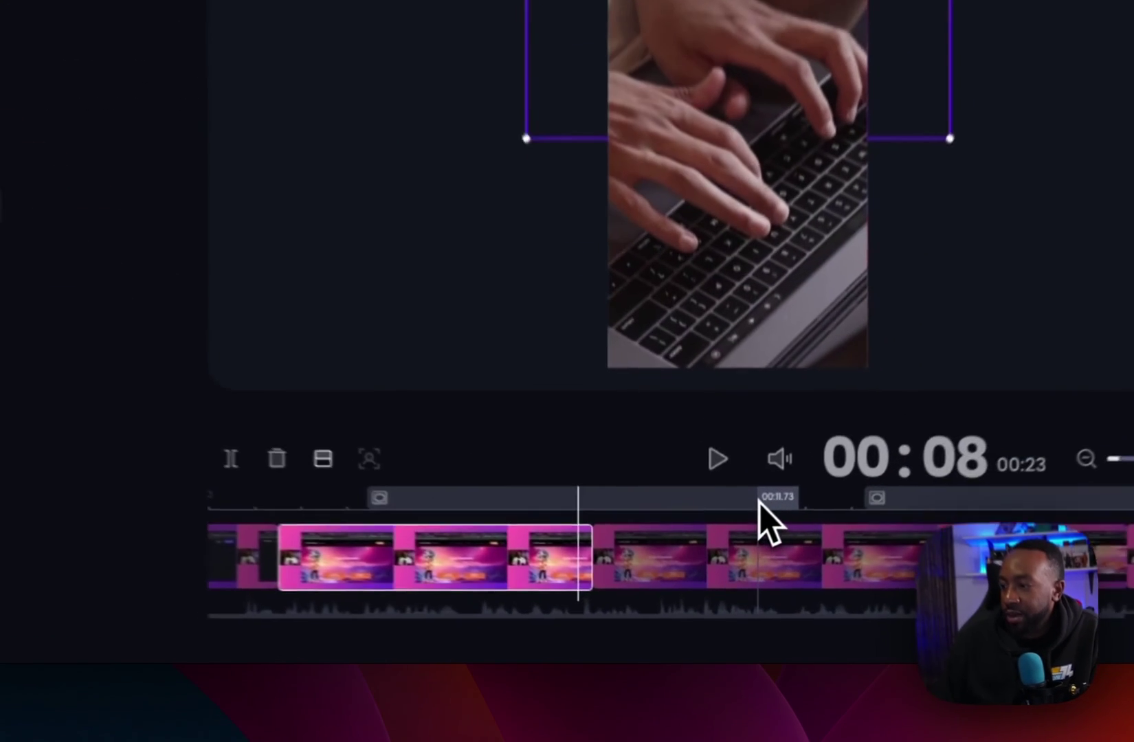
click(759, 502)
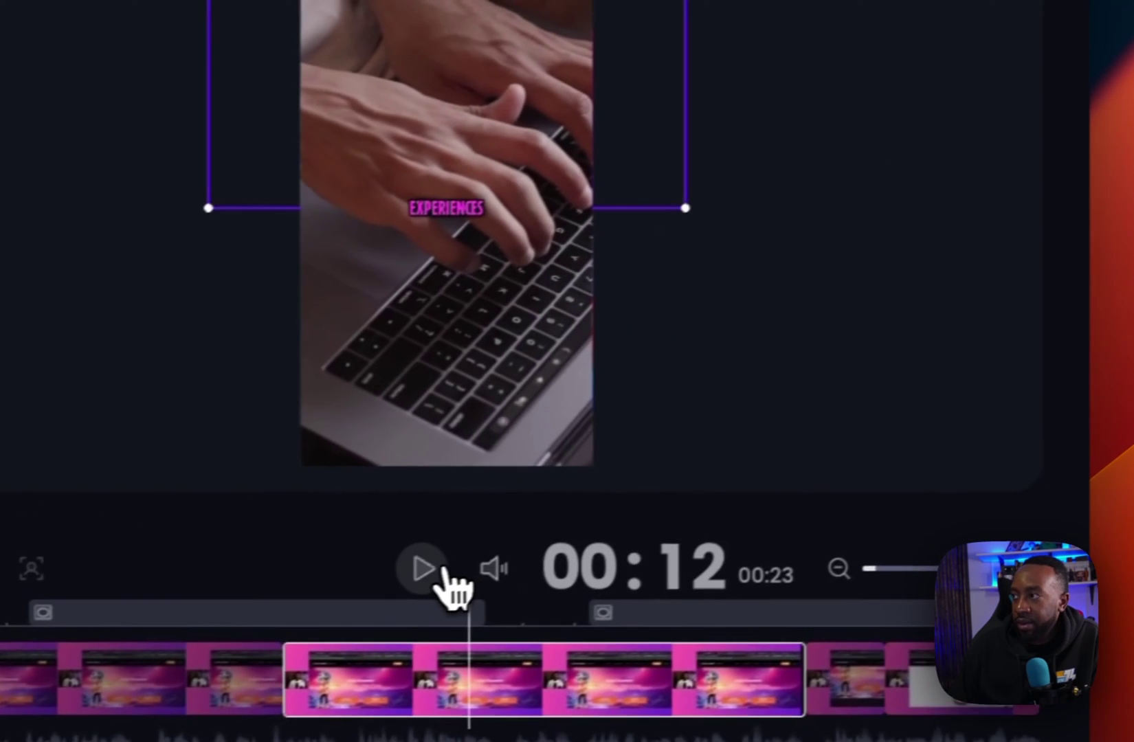
click(716, 433)
click(405, 581)
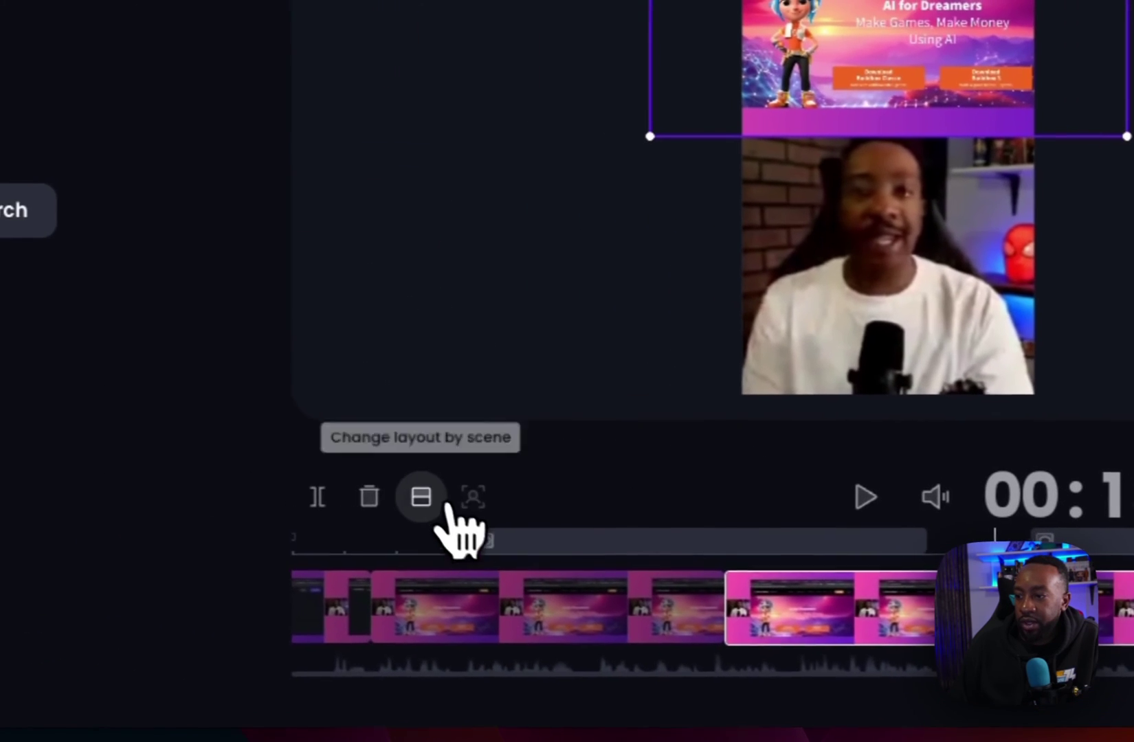
click(440, 503)
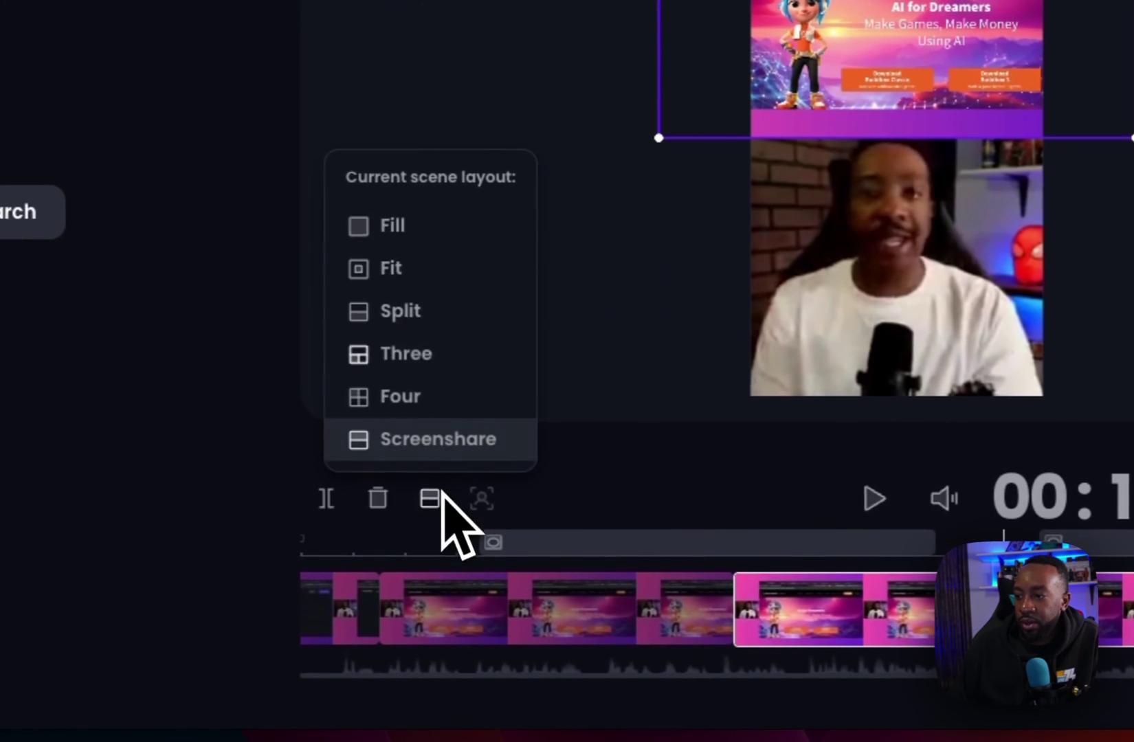
click(405, 226)
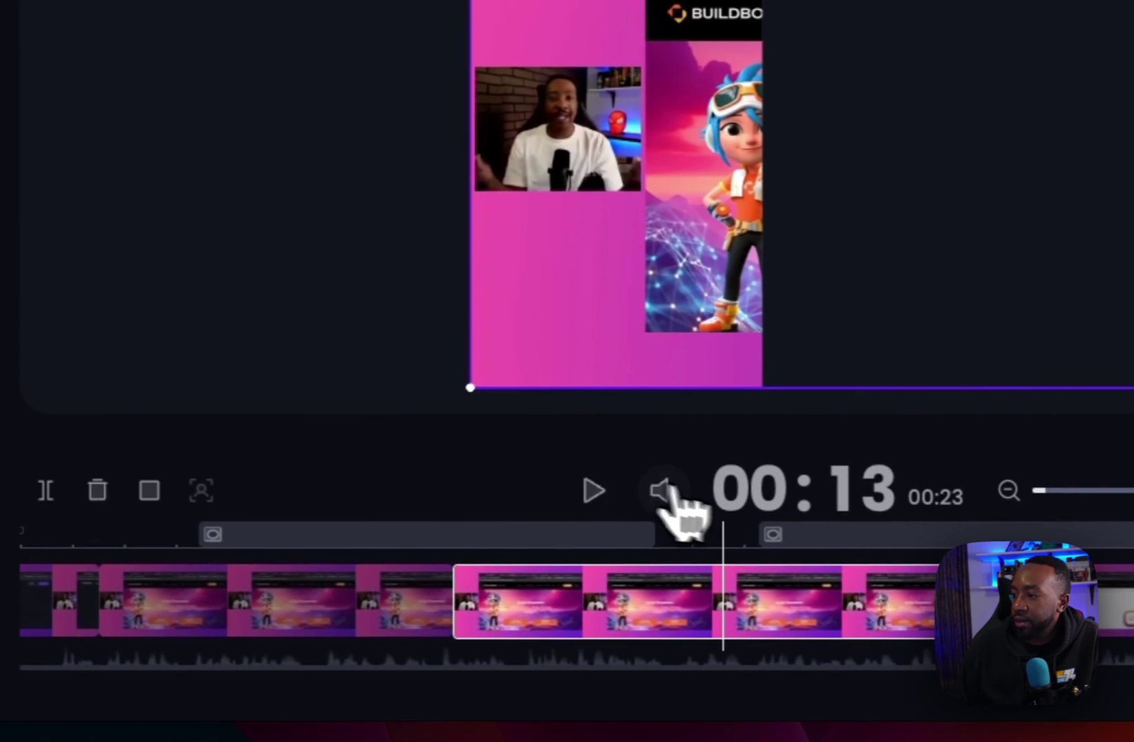
Play the clip and browse the stock B-roll results for 'game creation'.
click(875, 498)
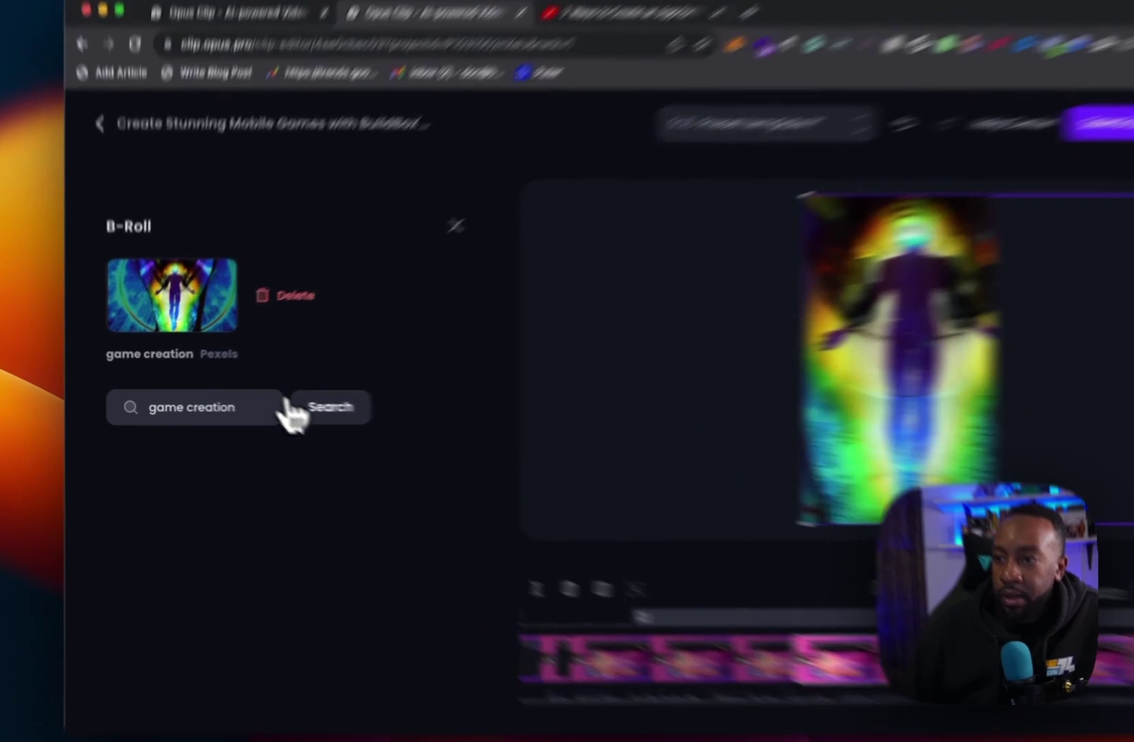
click(279, 407)
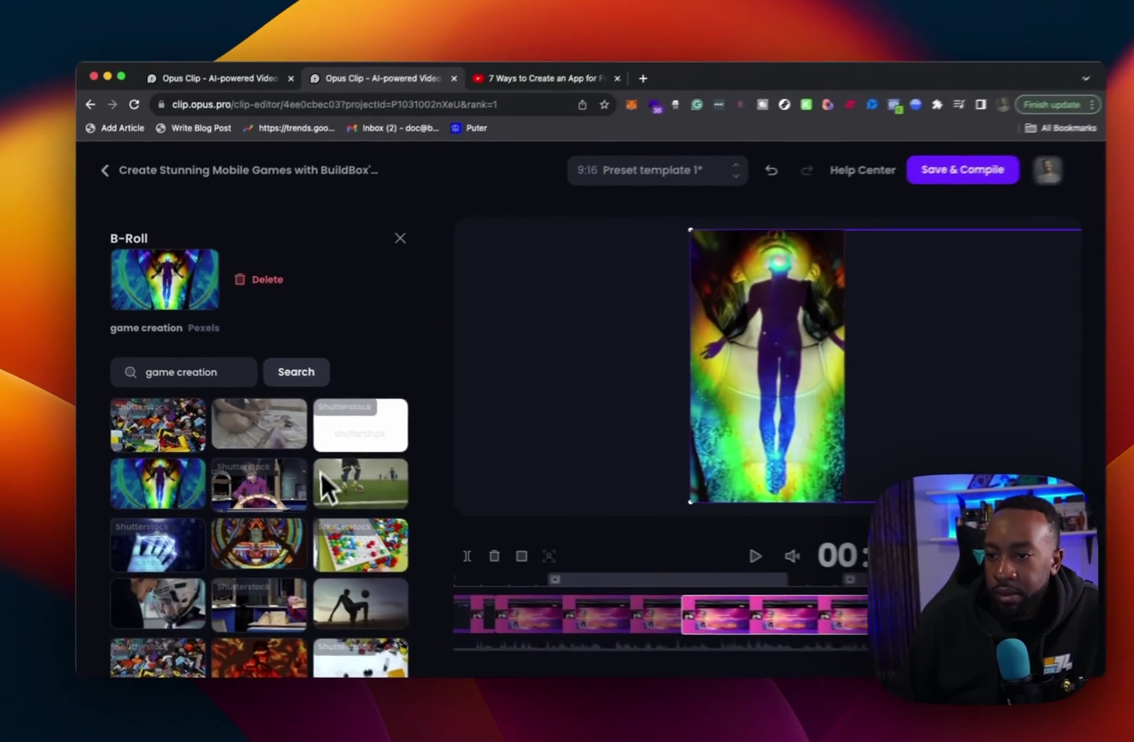
scroll(487, 572, down, 3)
scroll(308, 484, up, 2)
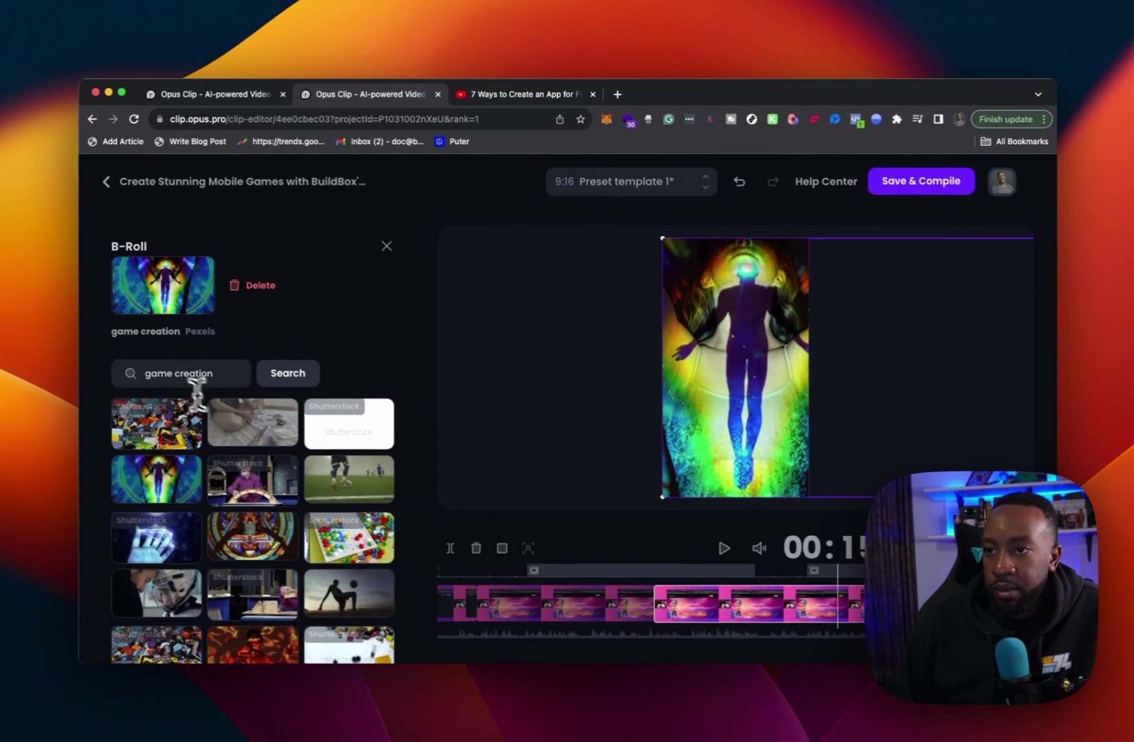
Change the B-roll search to 'computer programming' and browse the new stock results.
double_click(159, 373)
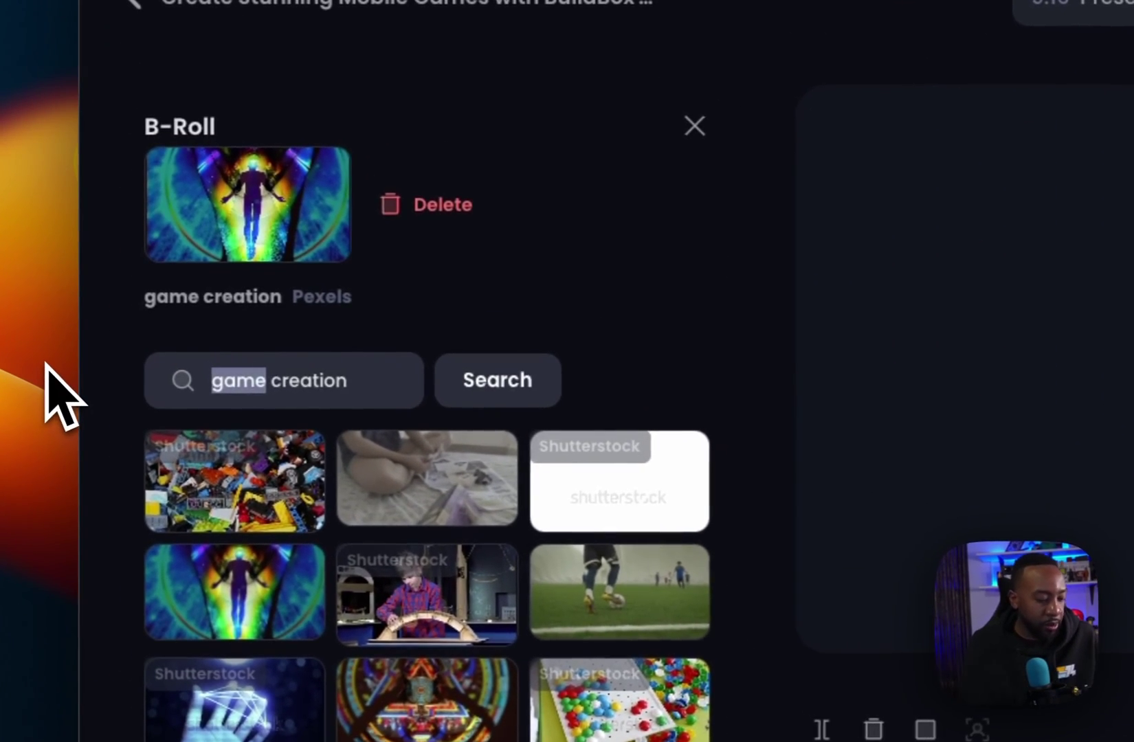
text(computer)
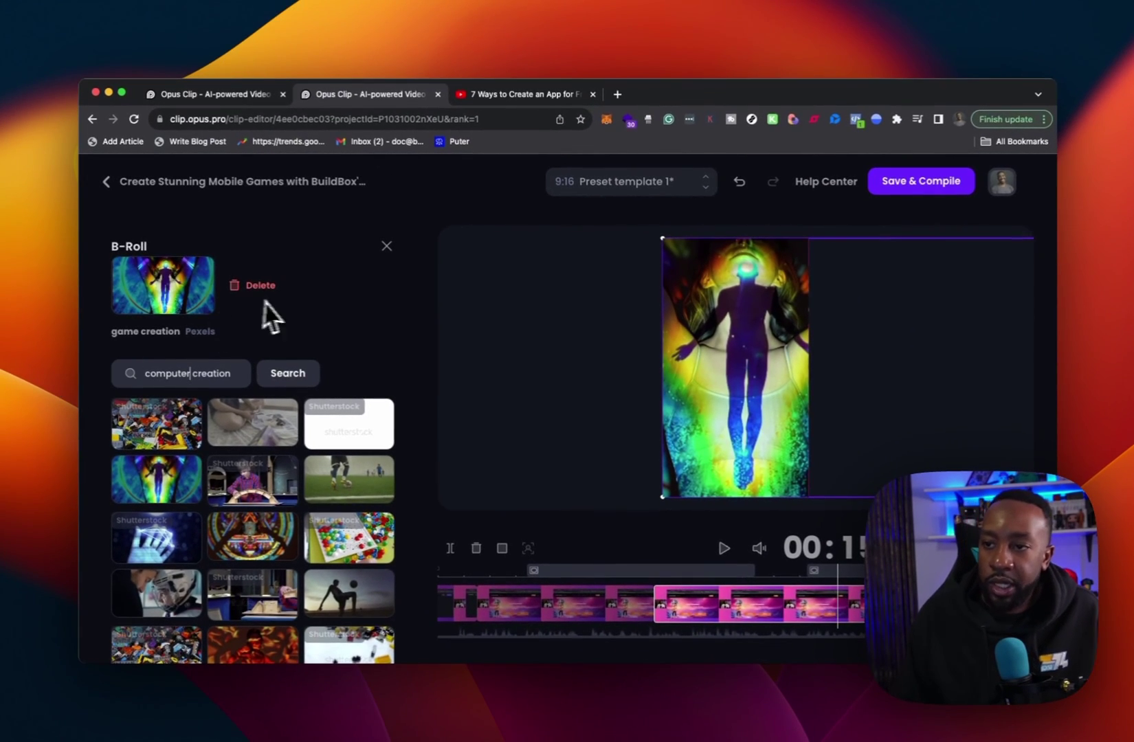
drag(233, 374, 191, 378)
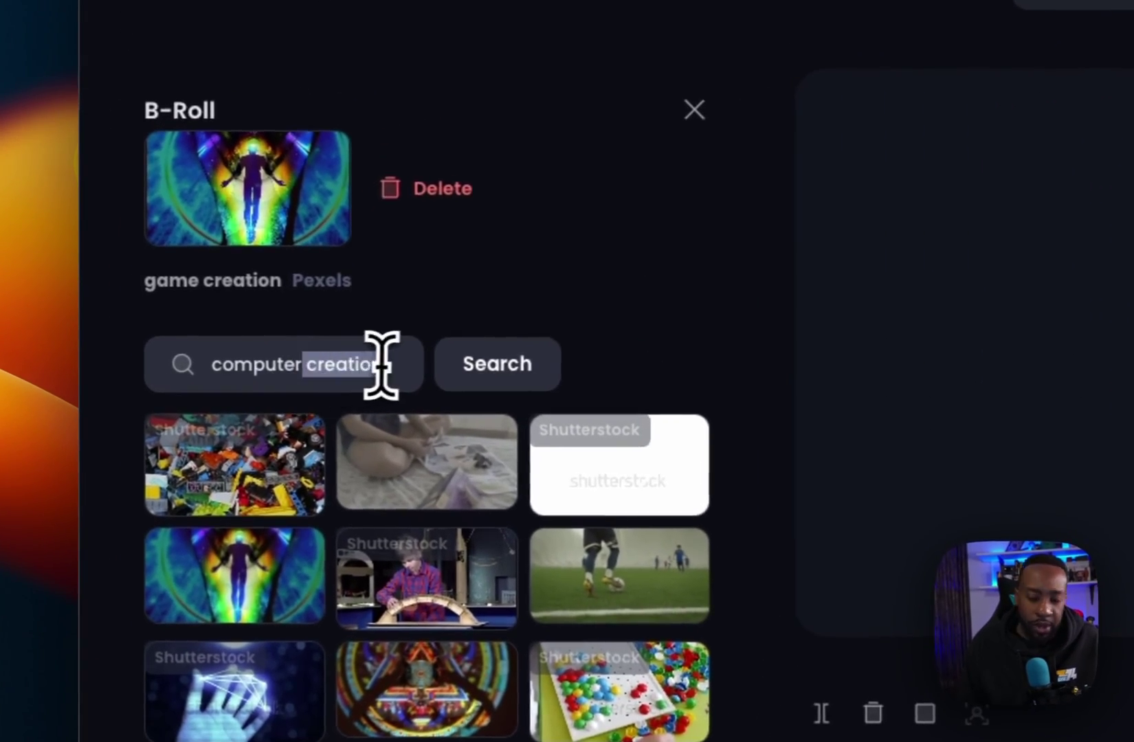
text(programming)
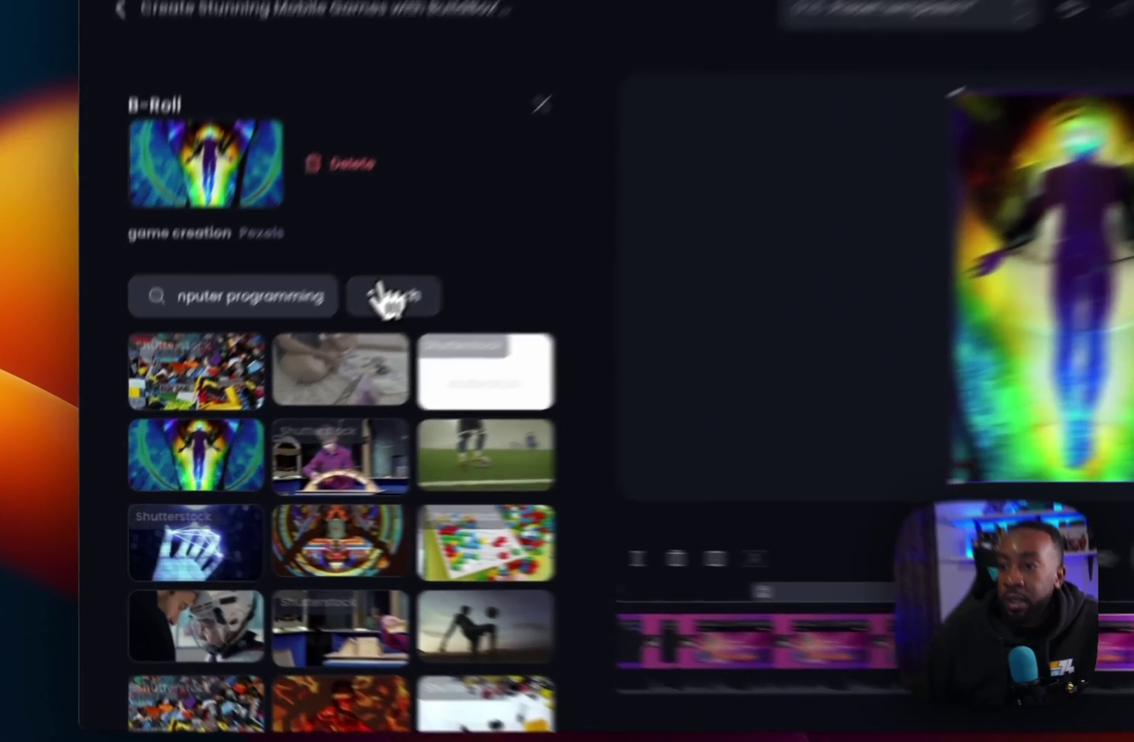
click(288, 373)
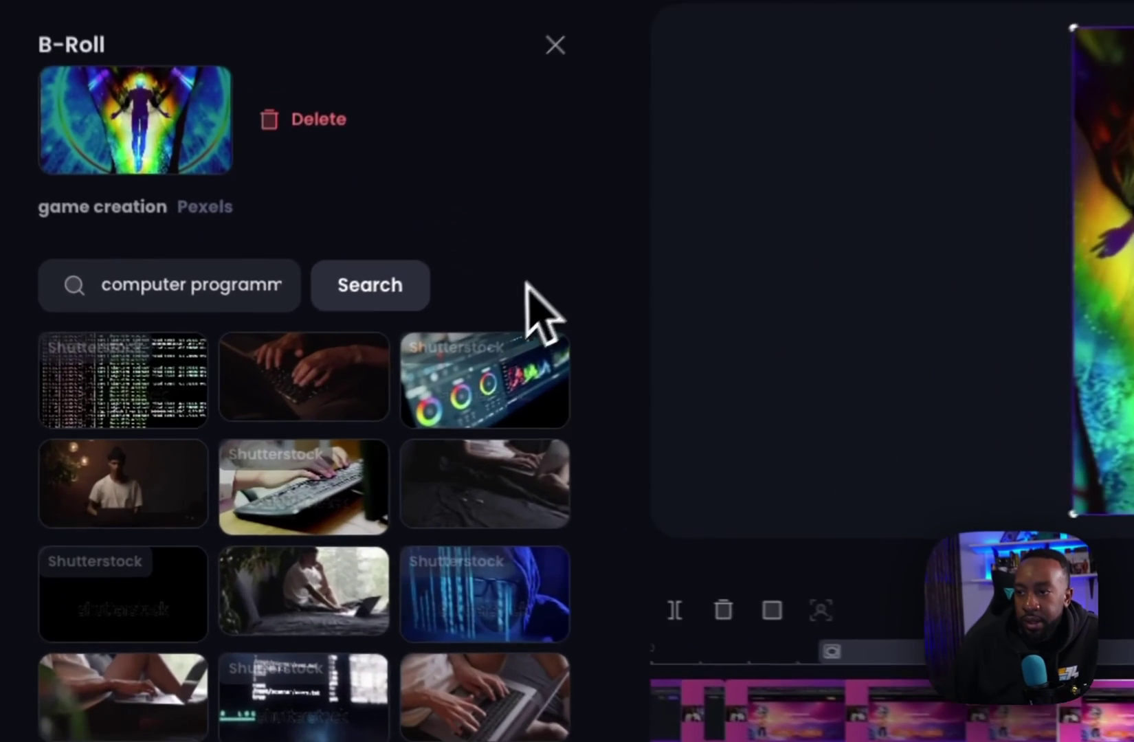
scroll(354, 483, down, 5)
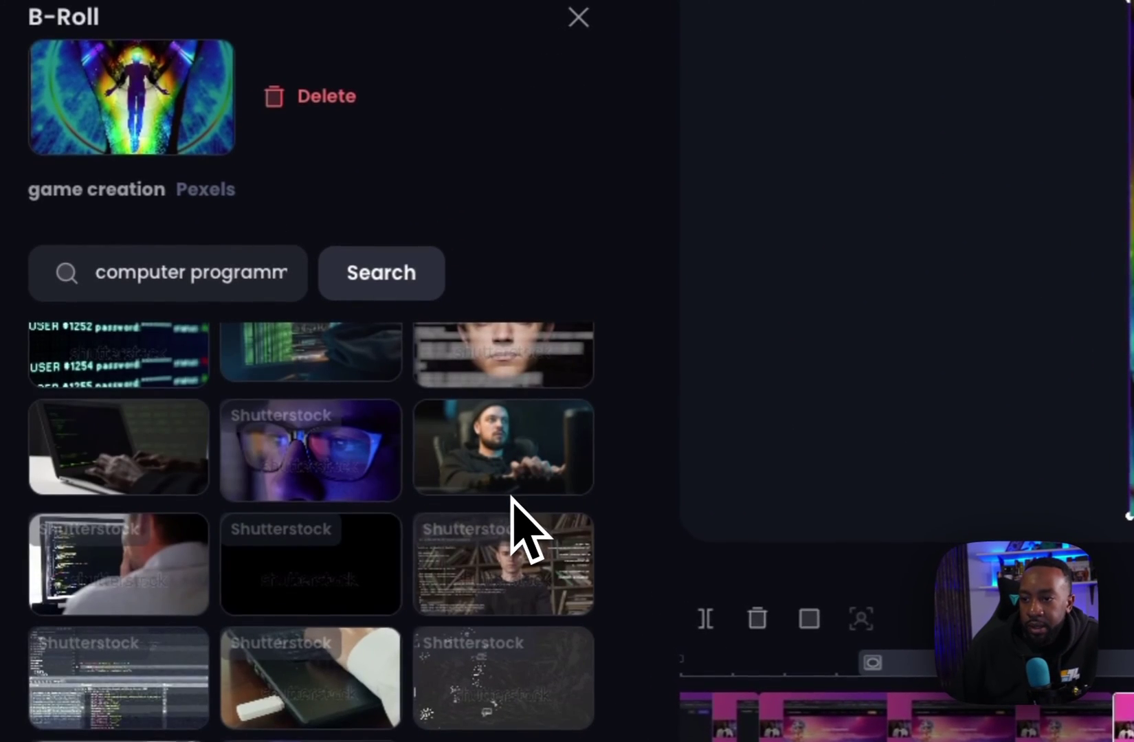
scroll(512, 490, up, 5)
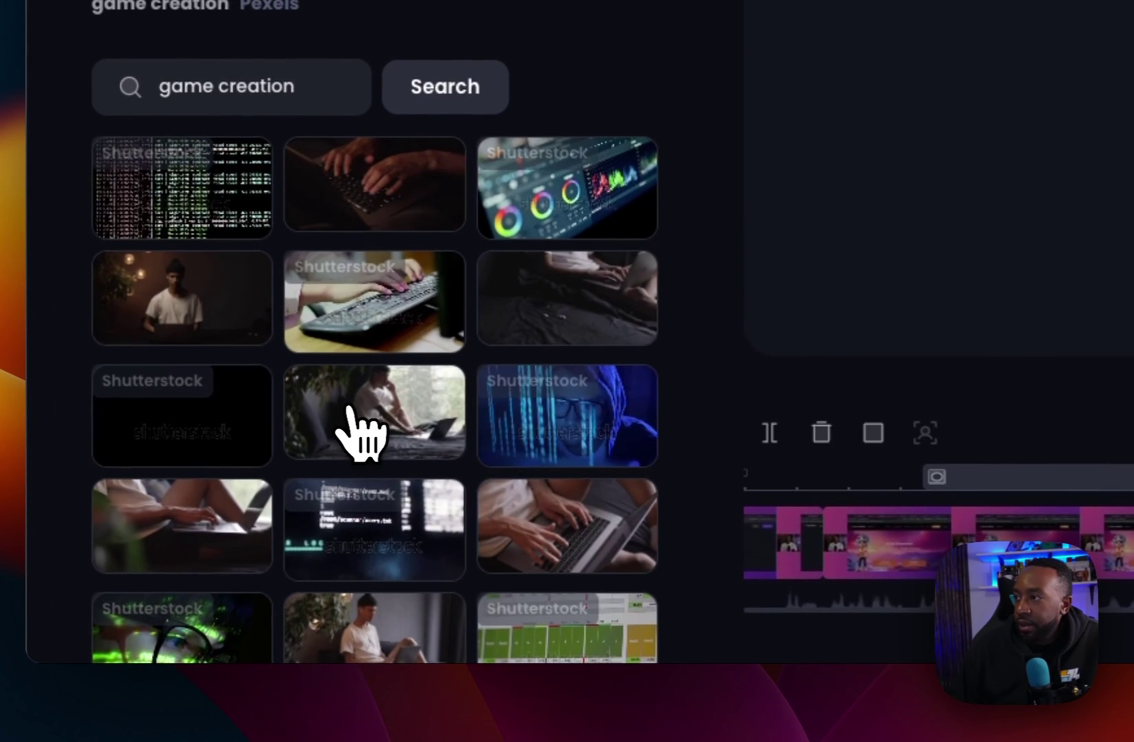
Apply the man-on-bed laptop clip as B-roll and keep its scene in Fill after trying Fit.
click(362, 433)
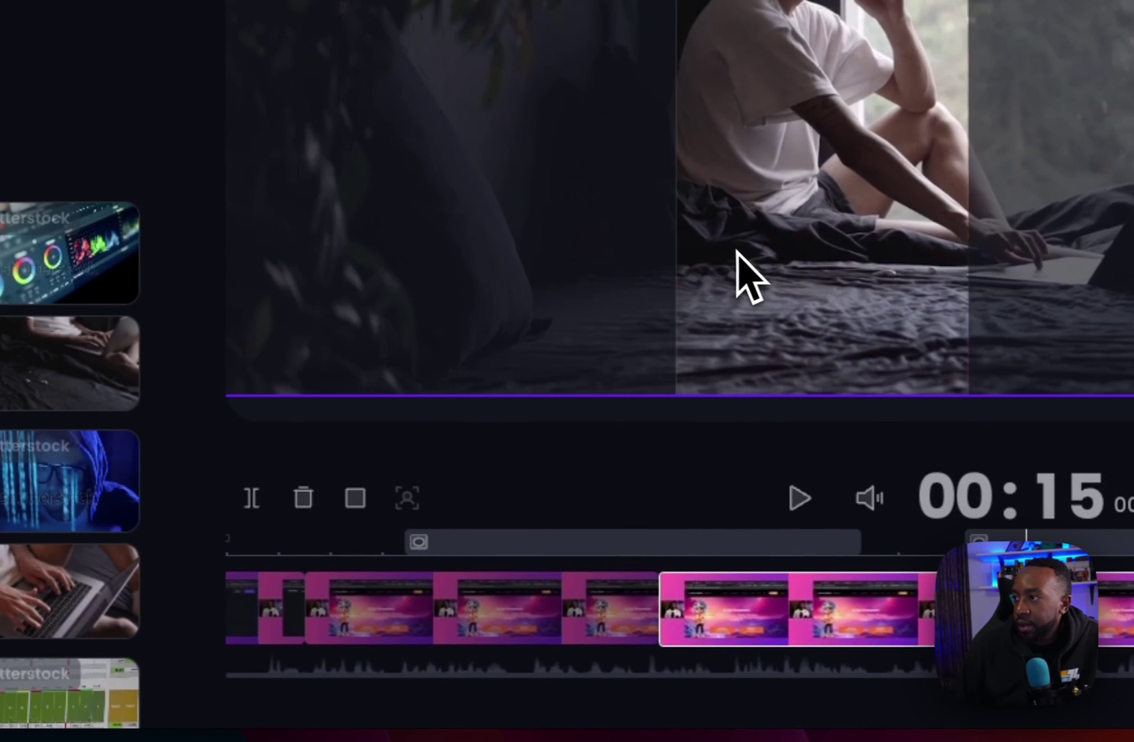
click(799, 497)
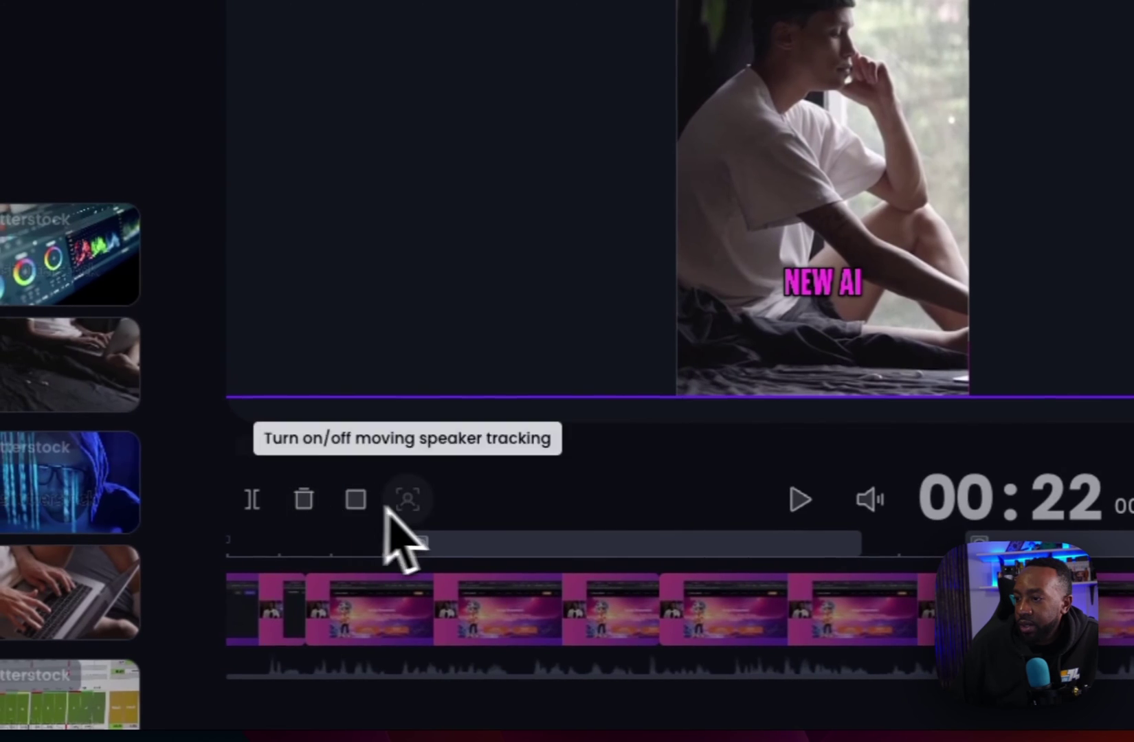
click(230, 495)
click(434, 282)
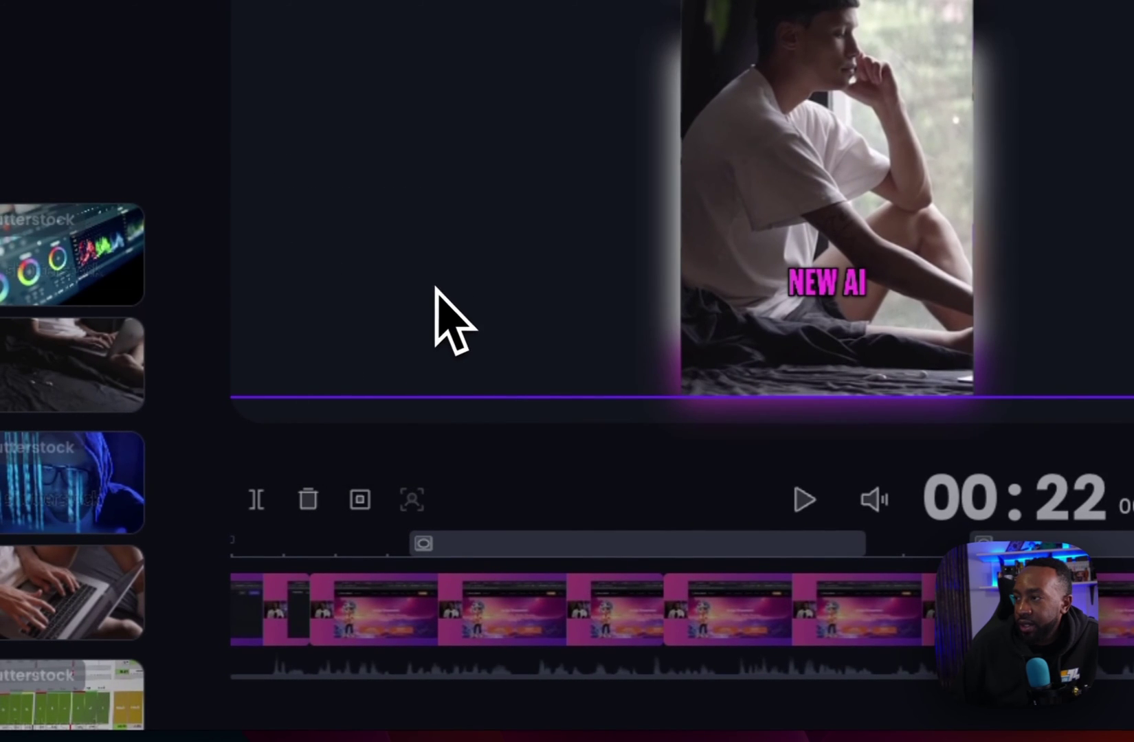
click(354, 501)
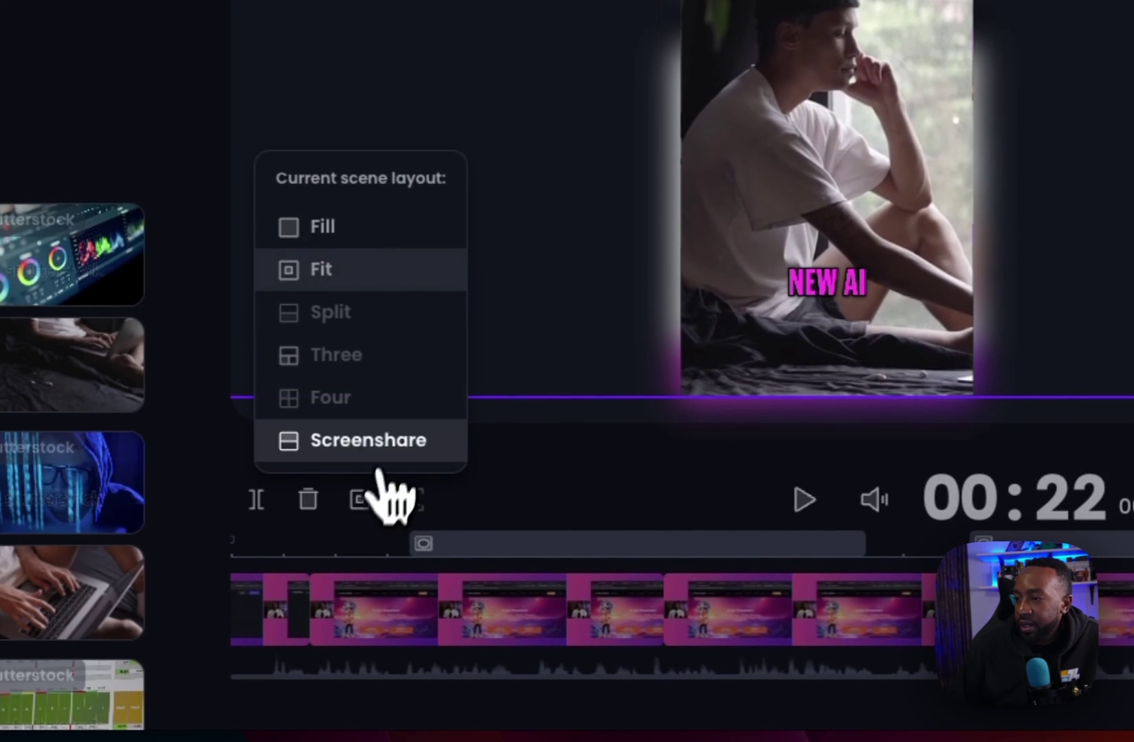
click(415, 237)
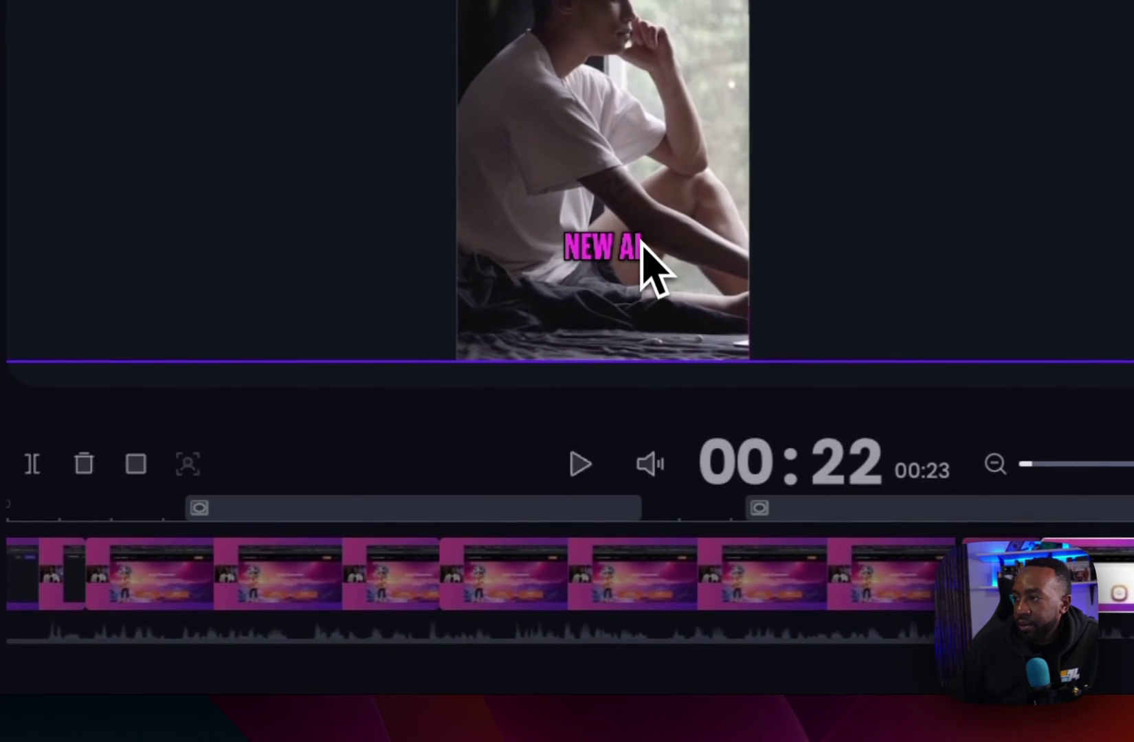
Replay the B-roll scene from 00:15 and pause at 00:20 to review it.
click(804, 522)
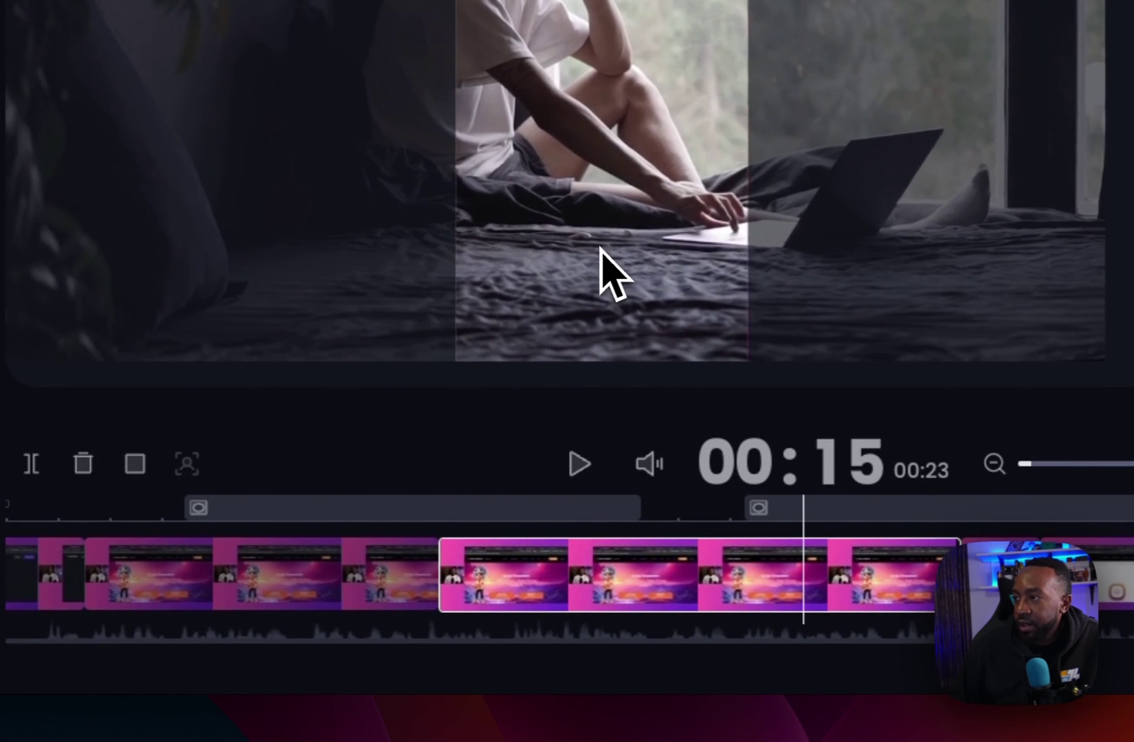
click(581, 464)
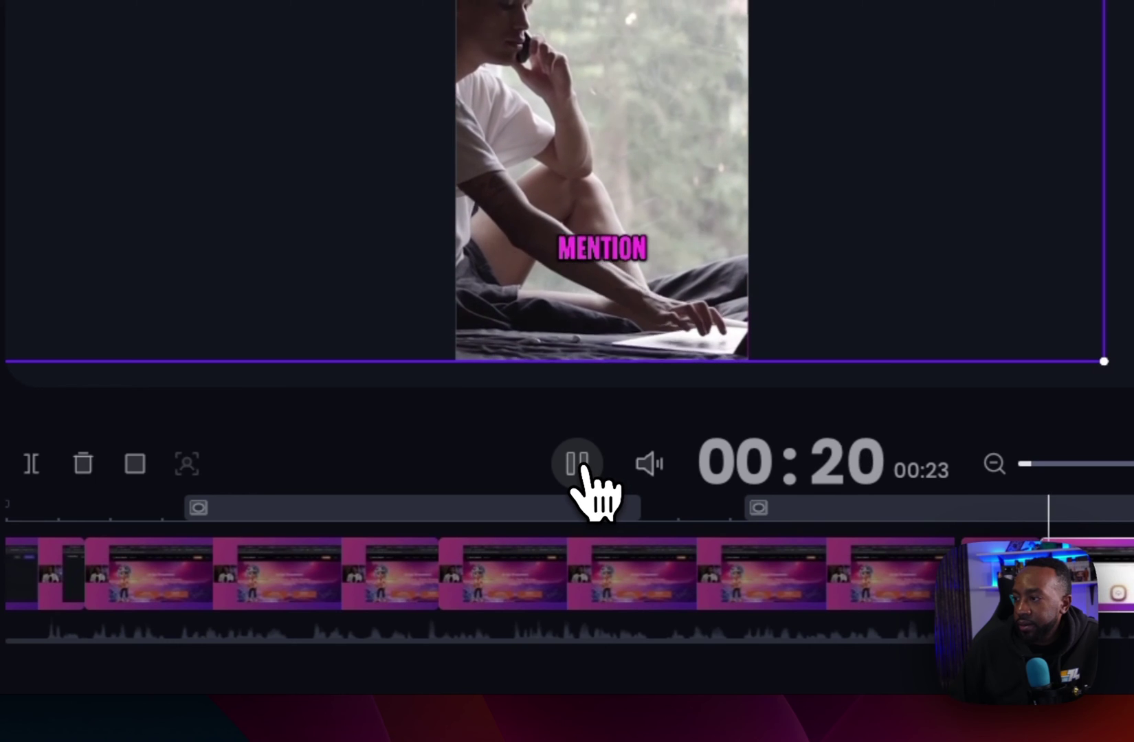
click(580, 465)
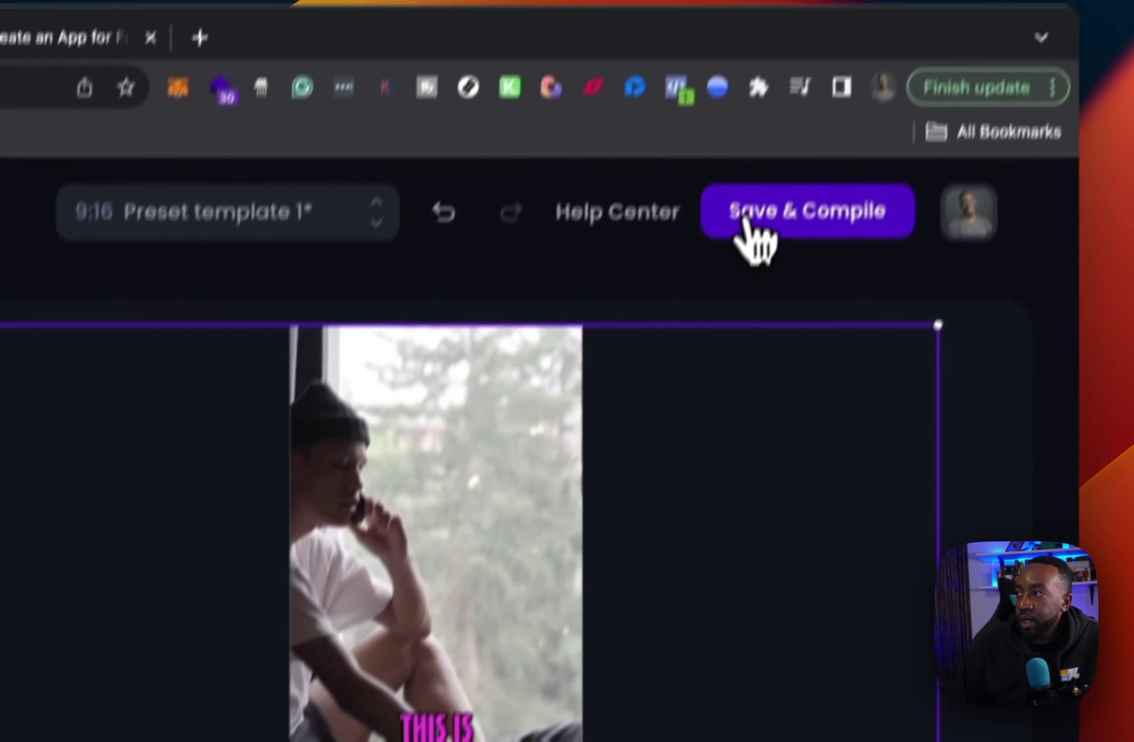
Save and render the edited clip #1, then scroll to clip #2 (97/100) in the clip list.
click(753, 232)
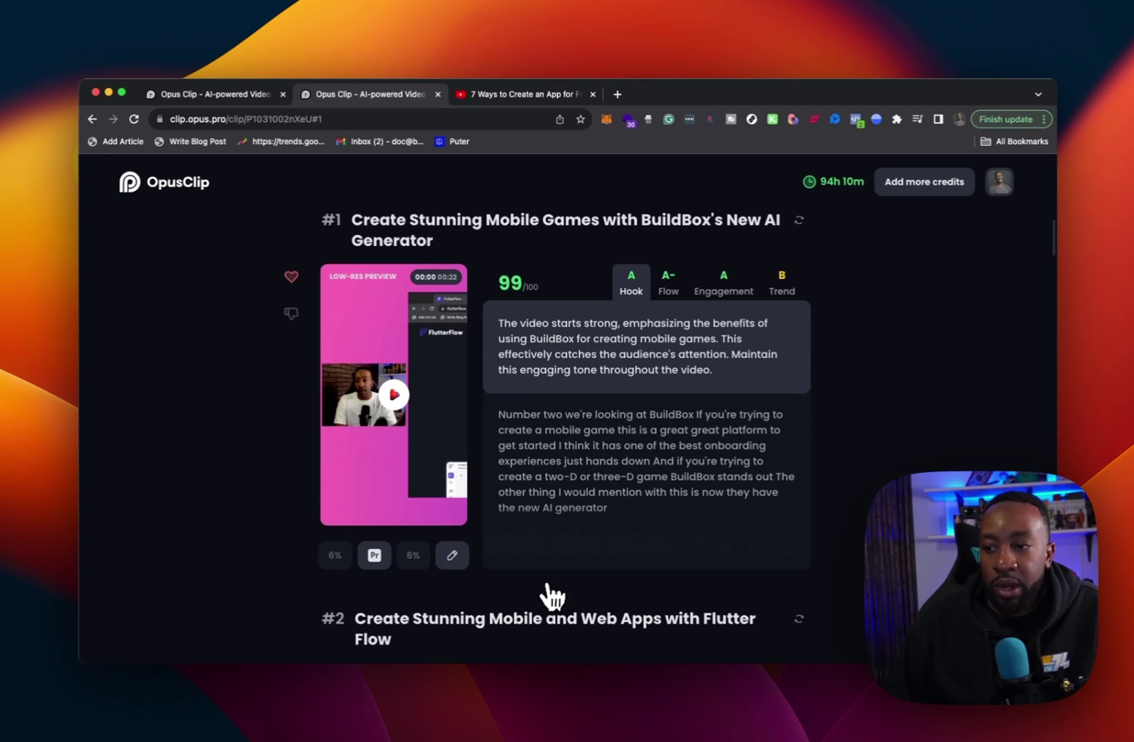
scroll(553, 595, down, 5)
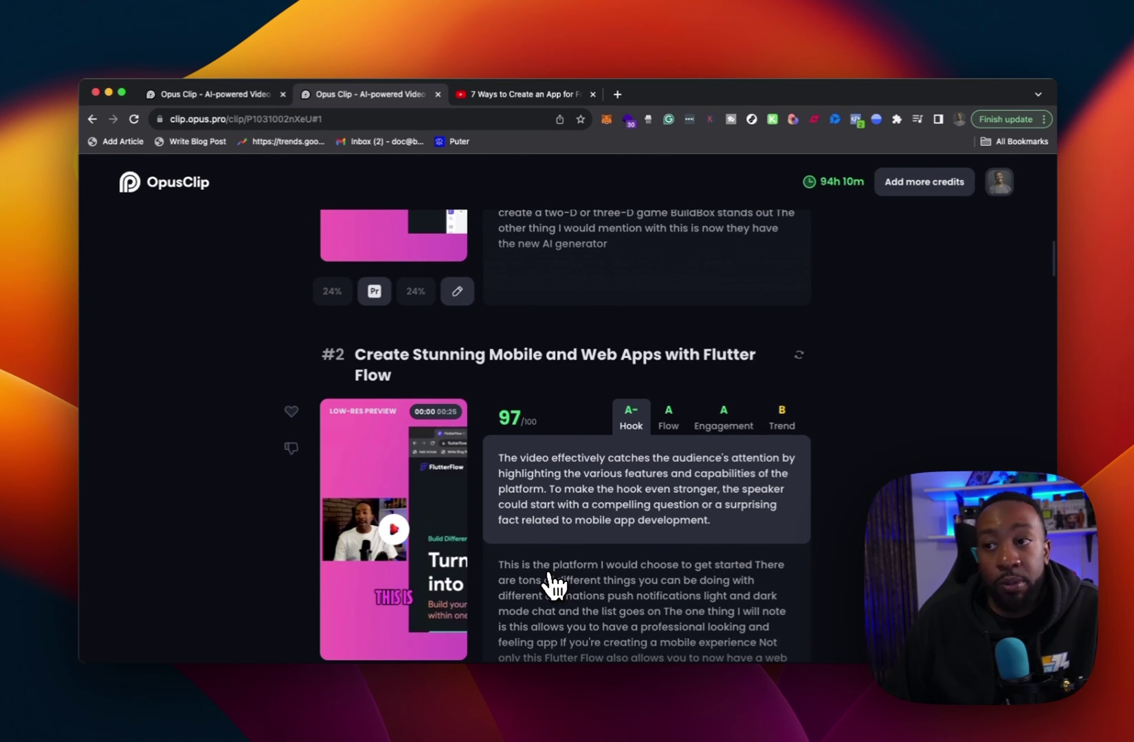
scroll(553, 605, down, 7)
scroll(552, 481, up, 4)
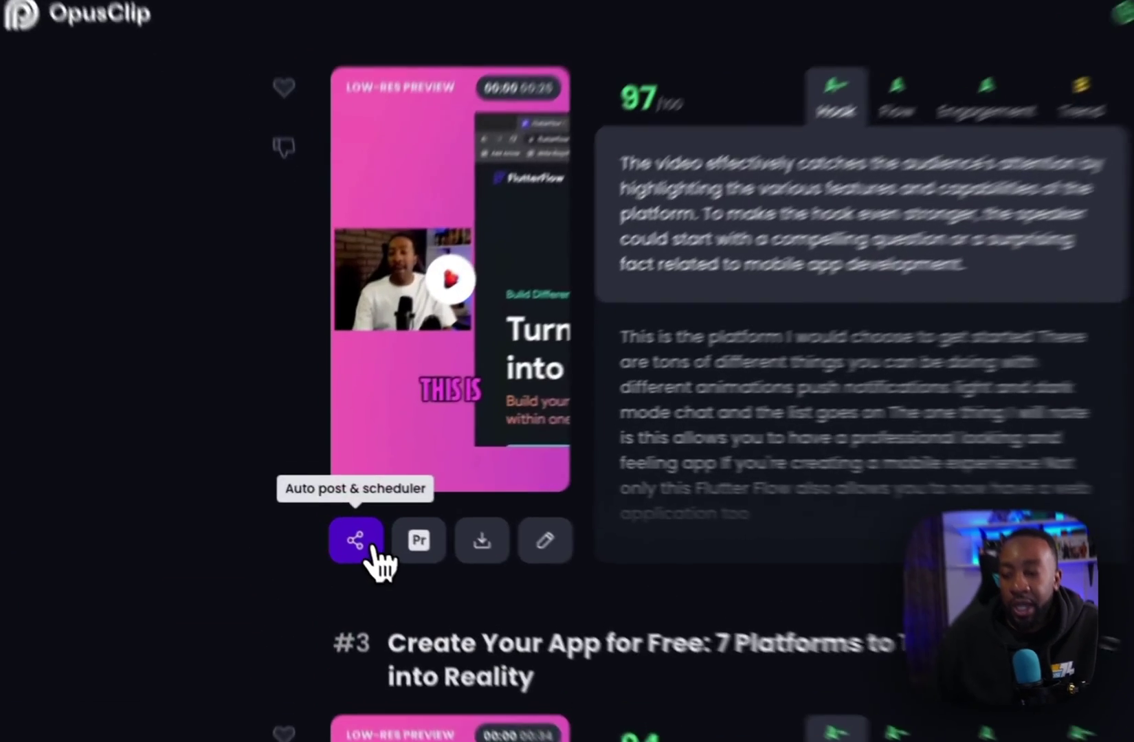
Open Auto post & scheduling for clip #2 and scroll through its social platforms.
click(337, 509)
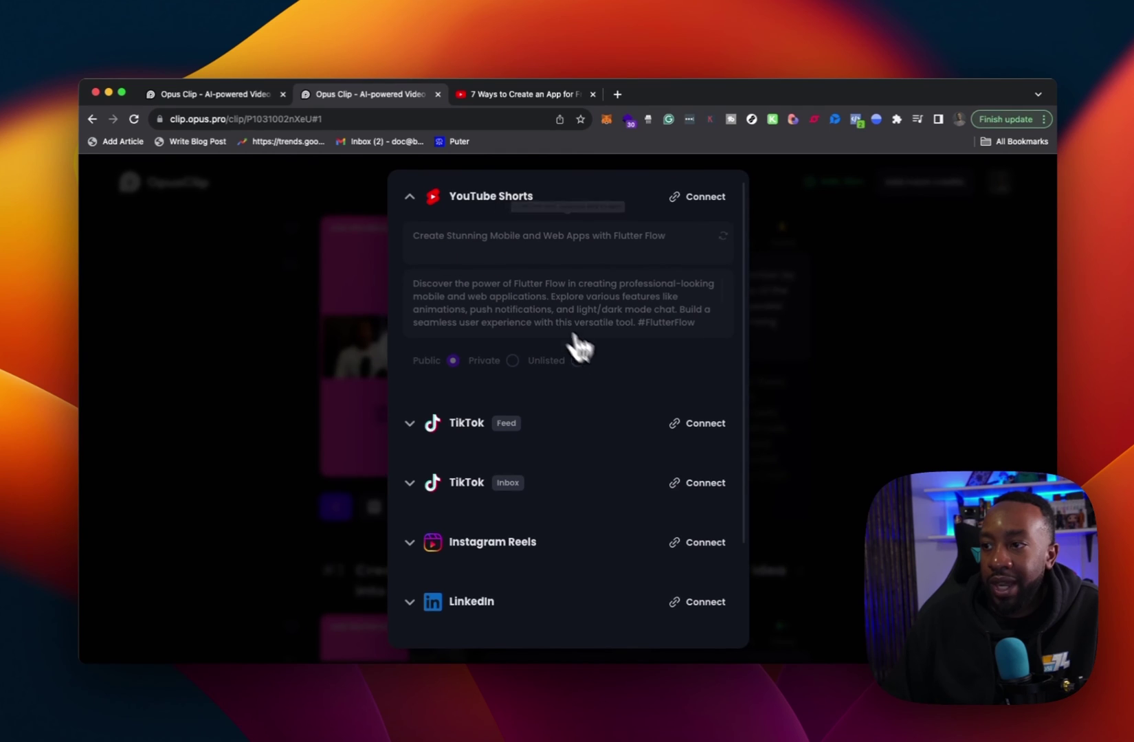
scroll(588, 440, down, 3)
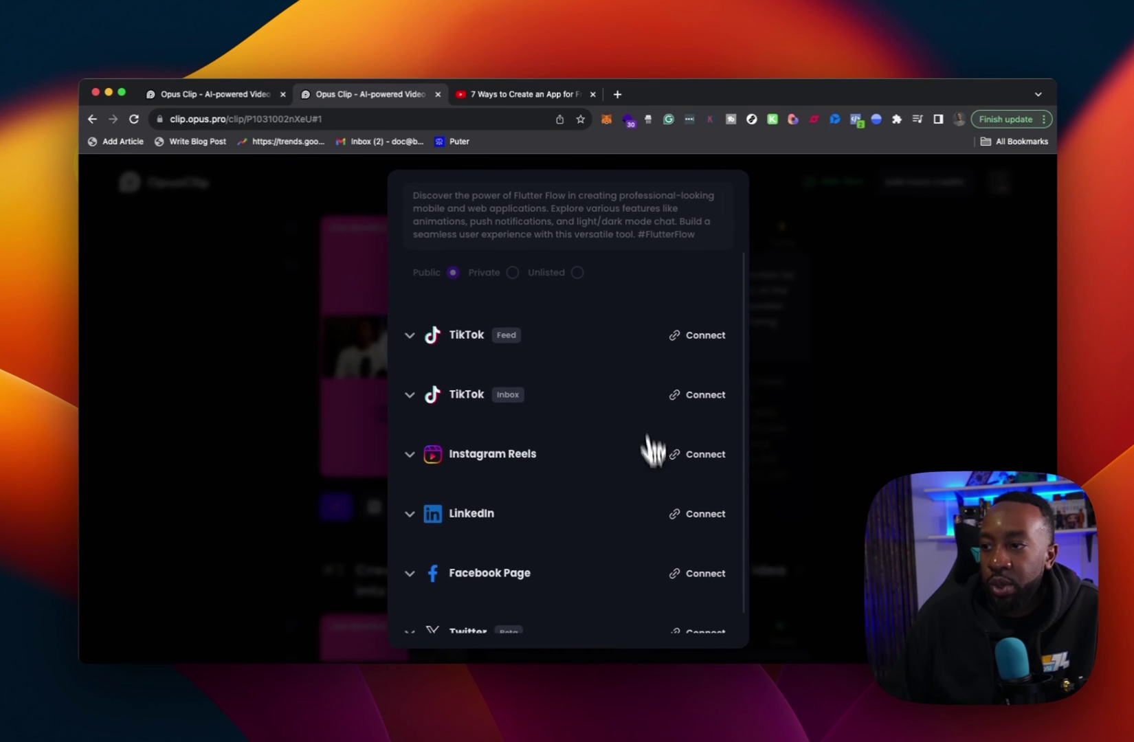
scroll(657, 590, down, 1)
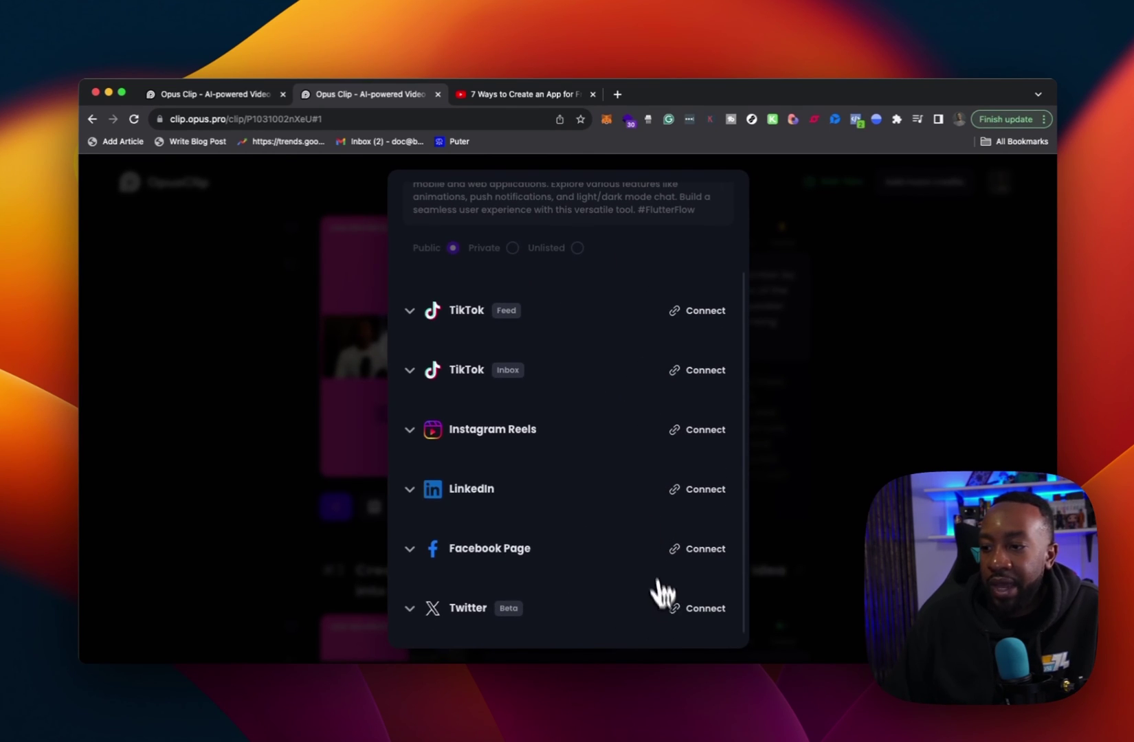
scroll(656, 583, up, 4)
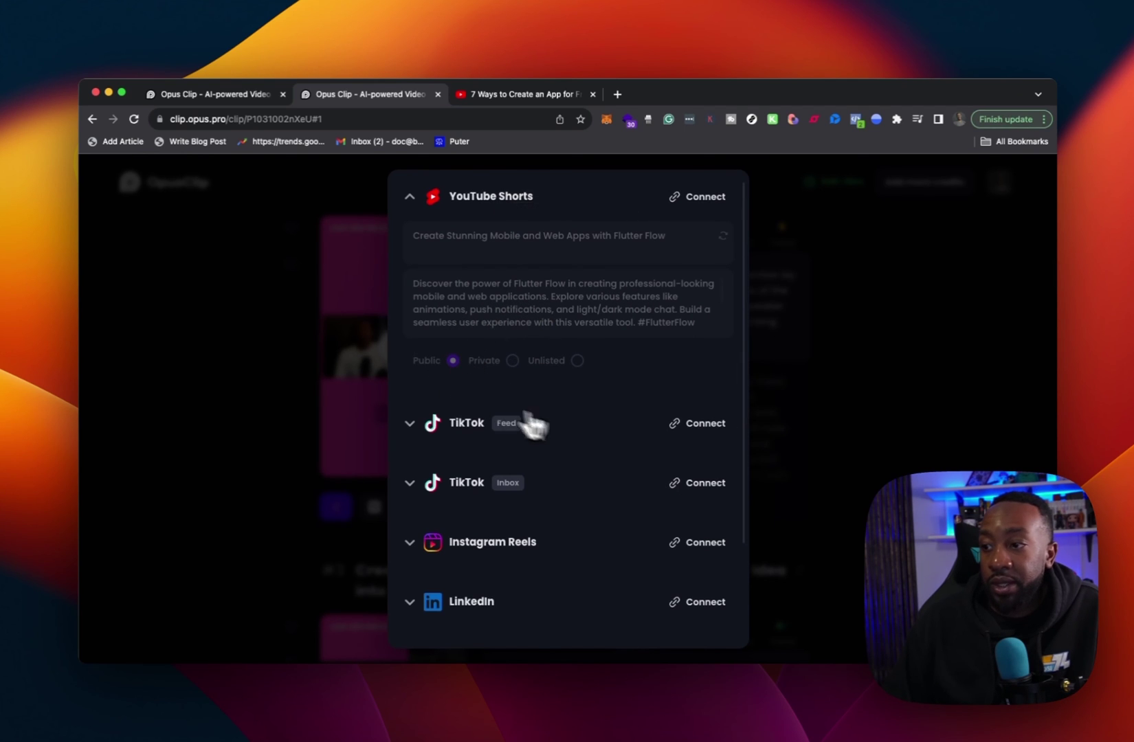
scroll(550, 432, down, 4)
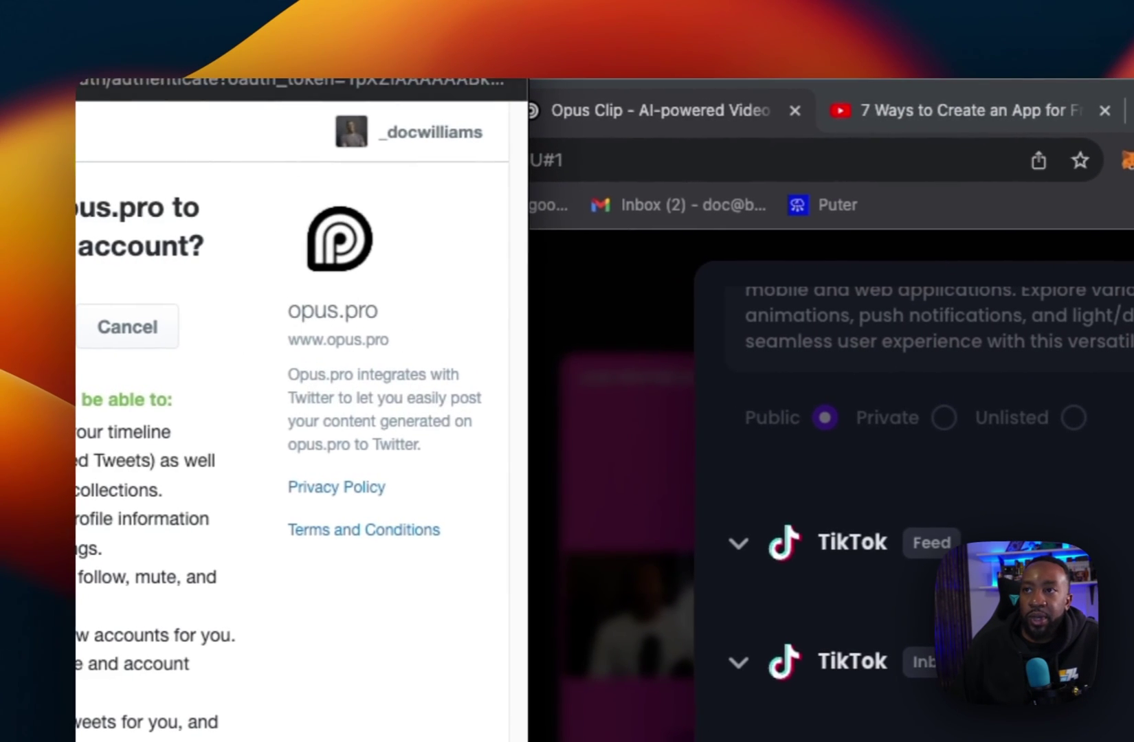
Authorize opus.pro to post to the X (Twitter) account.
drag(375, 54, 435, 92)
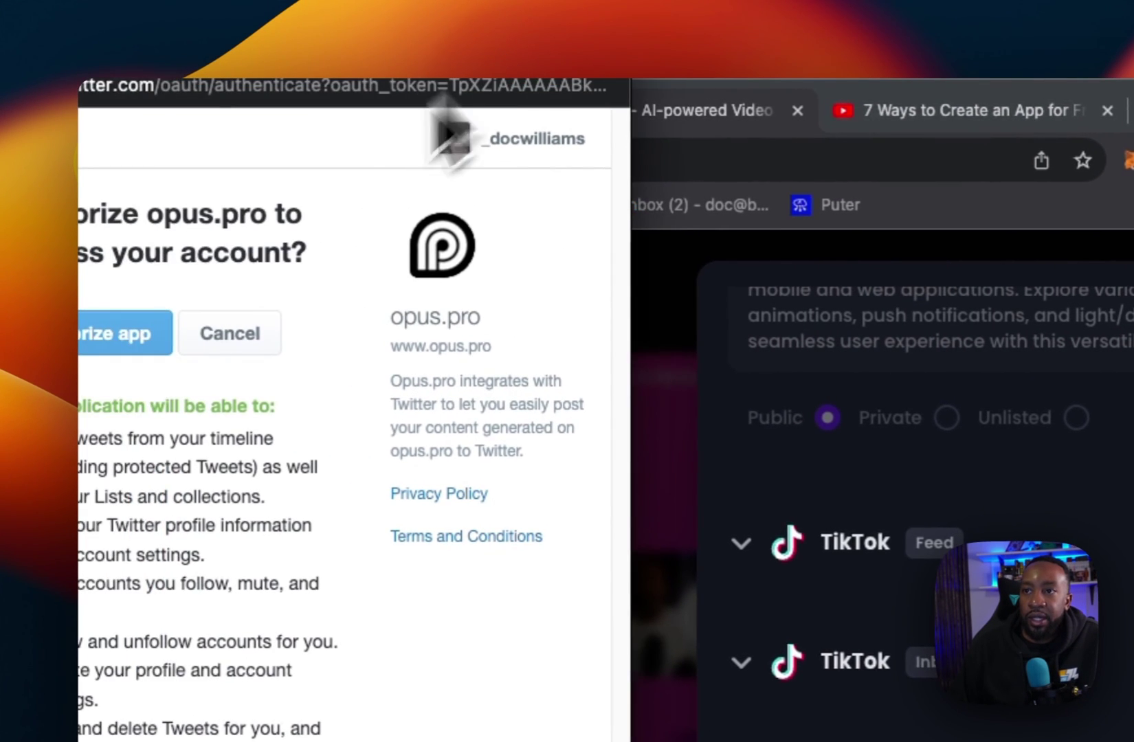
click(150, 338)
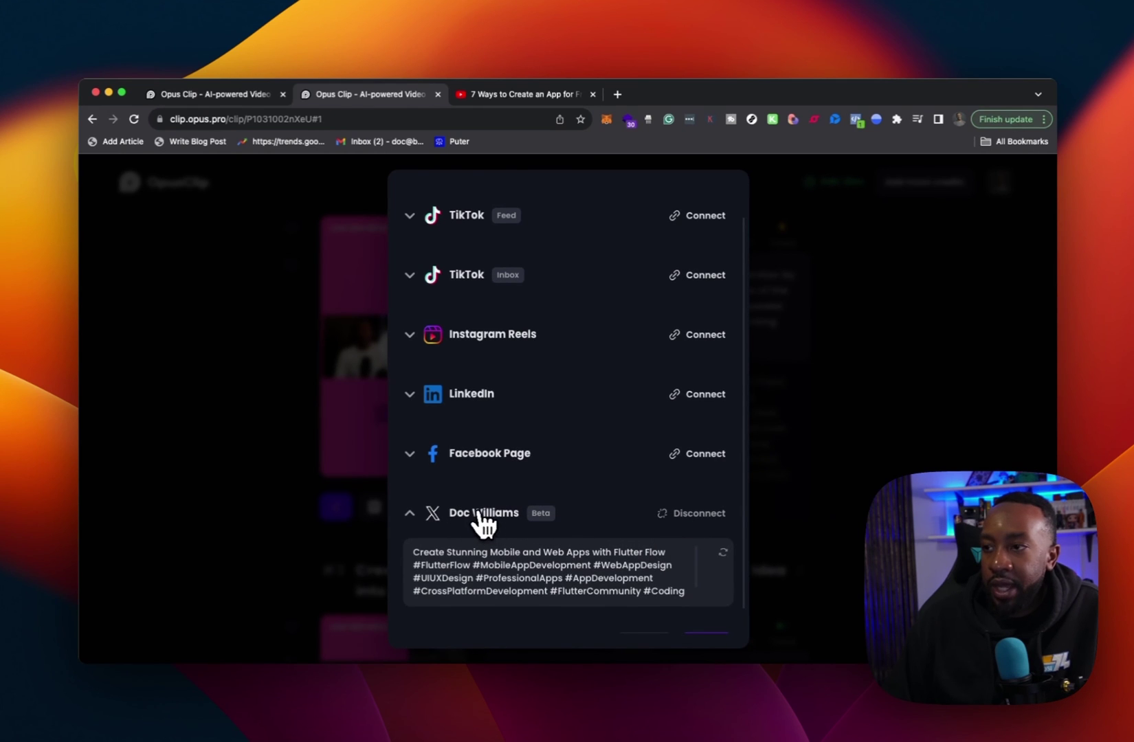
scroll(506, 498, up, 2)
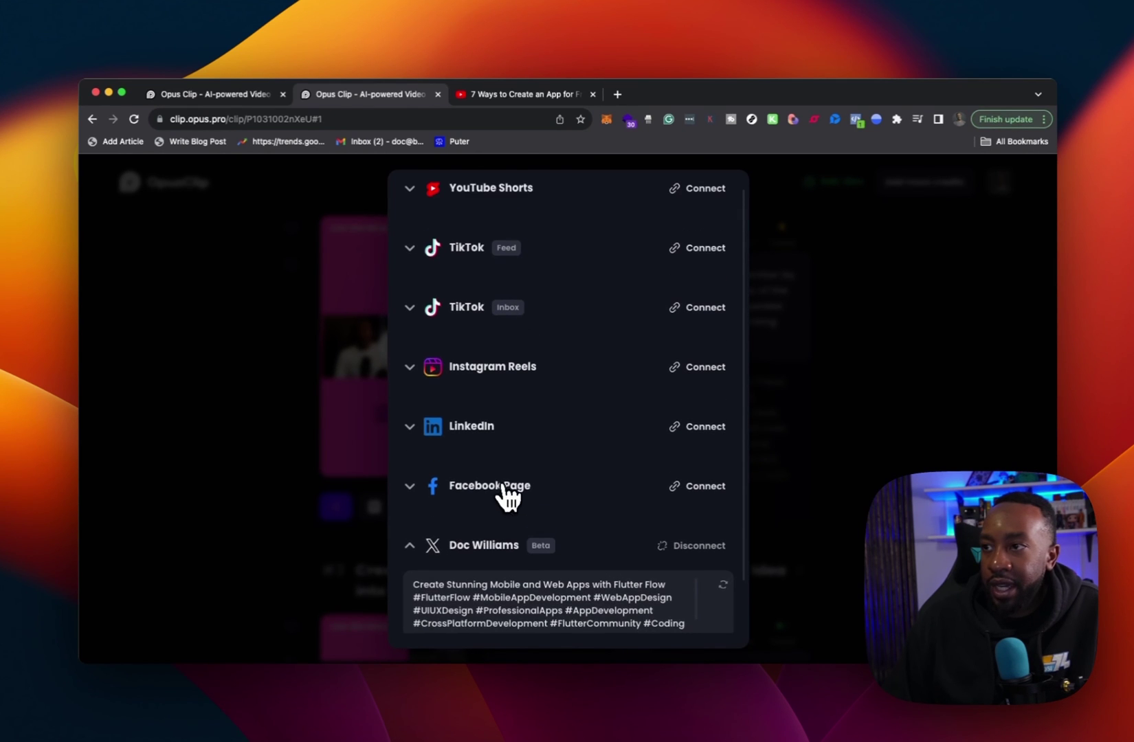
Connect YouTube Shorts with the main Google account, granting PlanSocial all requested YouTube permissions.
click(698, 198)
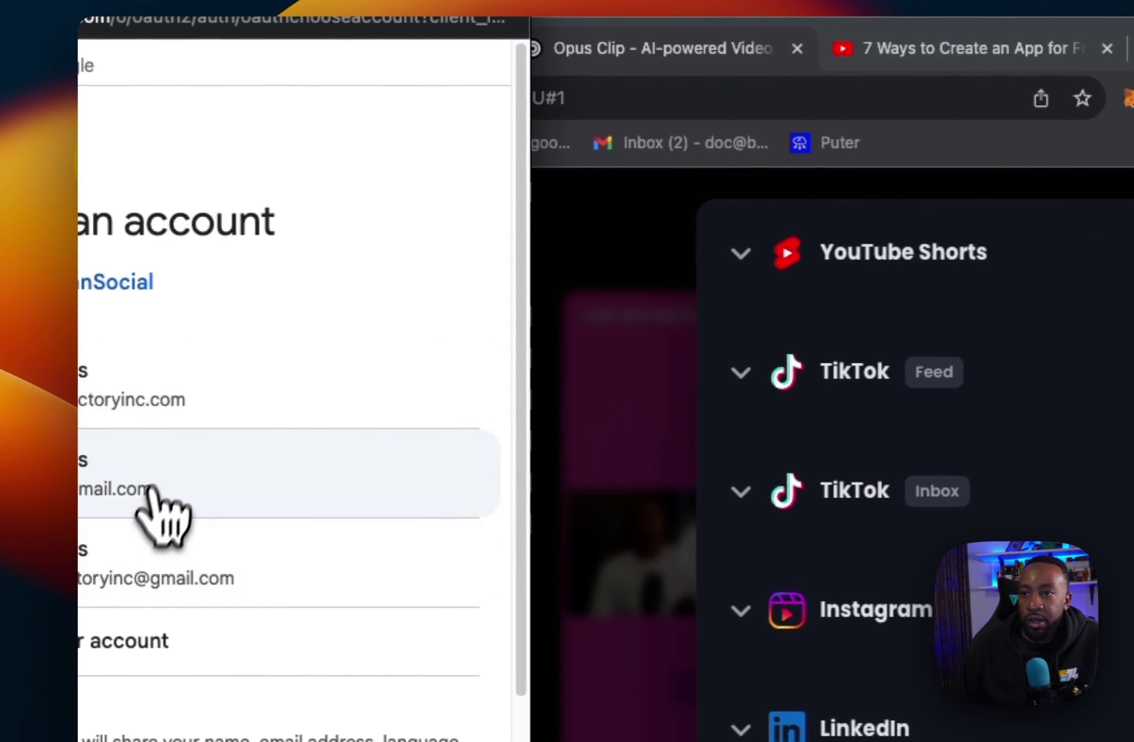
click(206, 505)
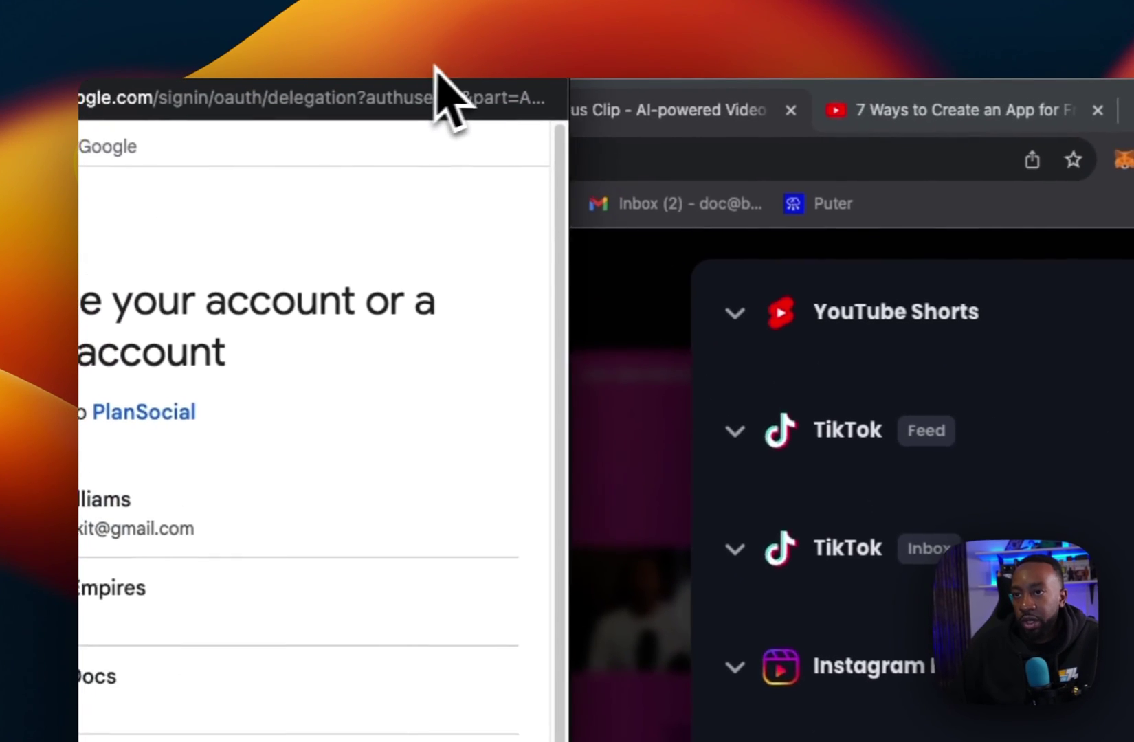
drag(447, 96, 468, 114)
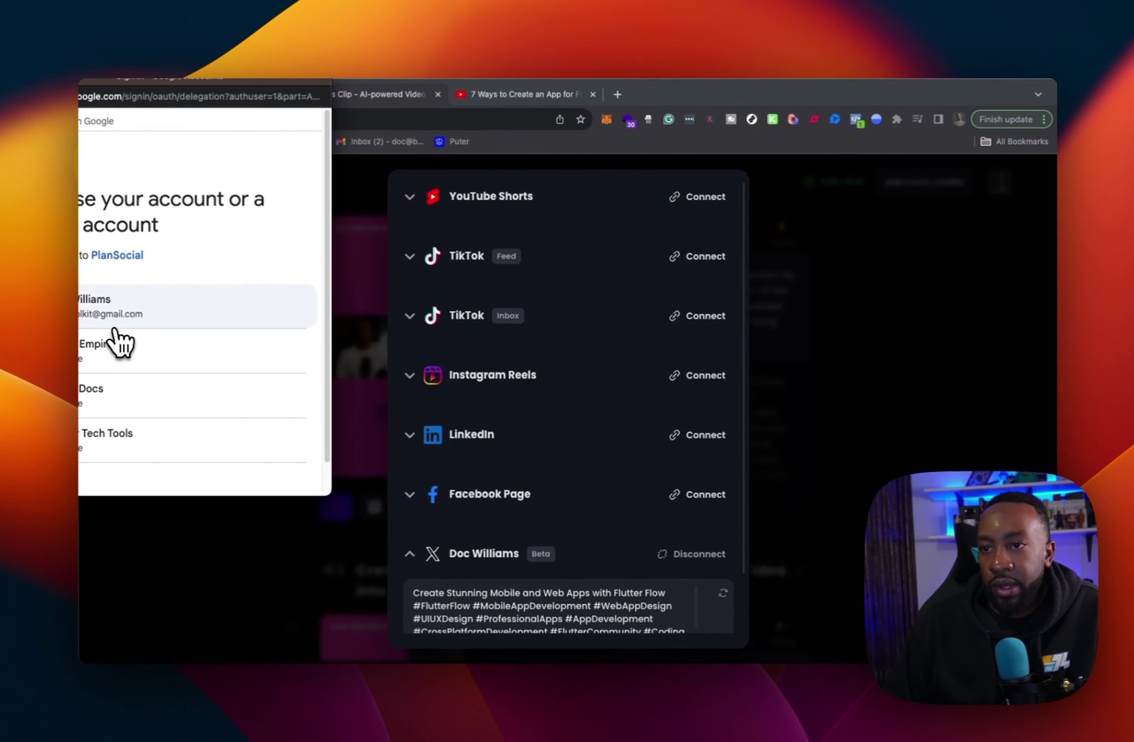
scroll(139, 329, down, 1)
scroll(141, 333, up, 1)
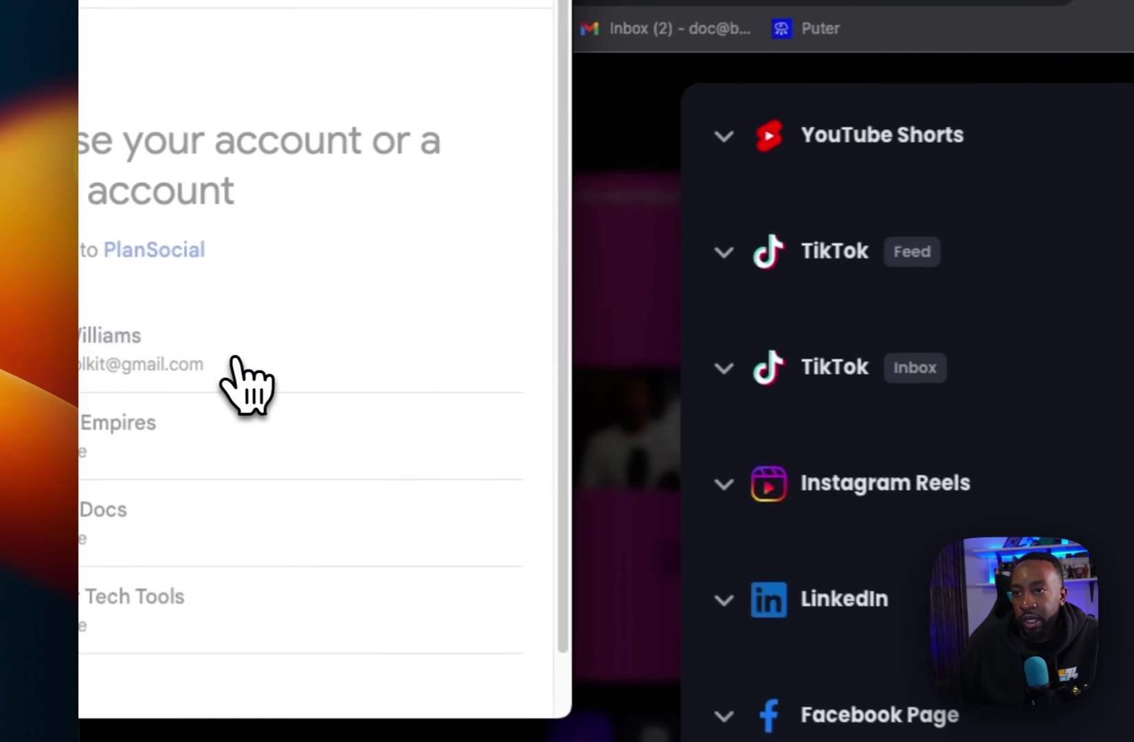
click(159, 317)
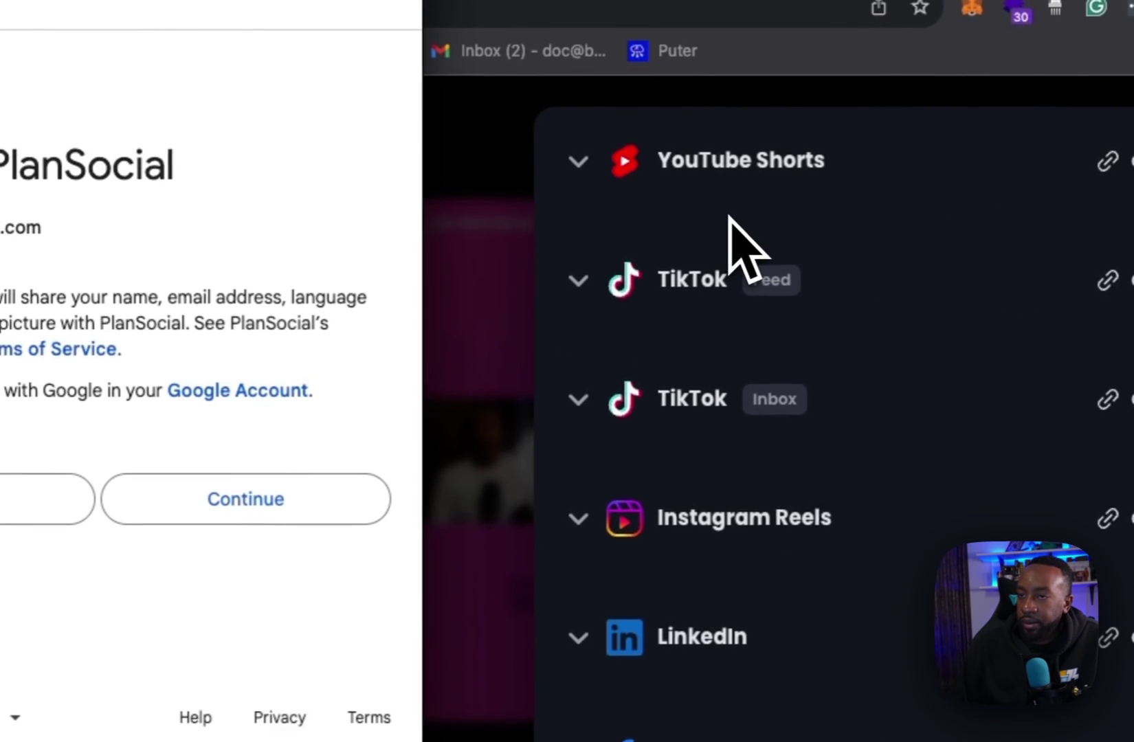
click(332, 510)
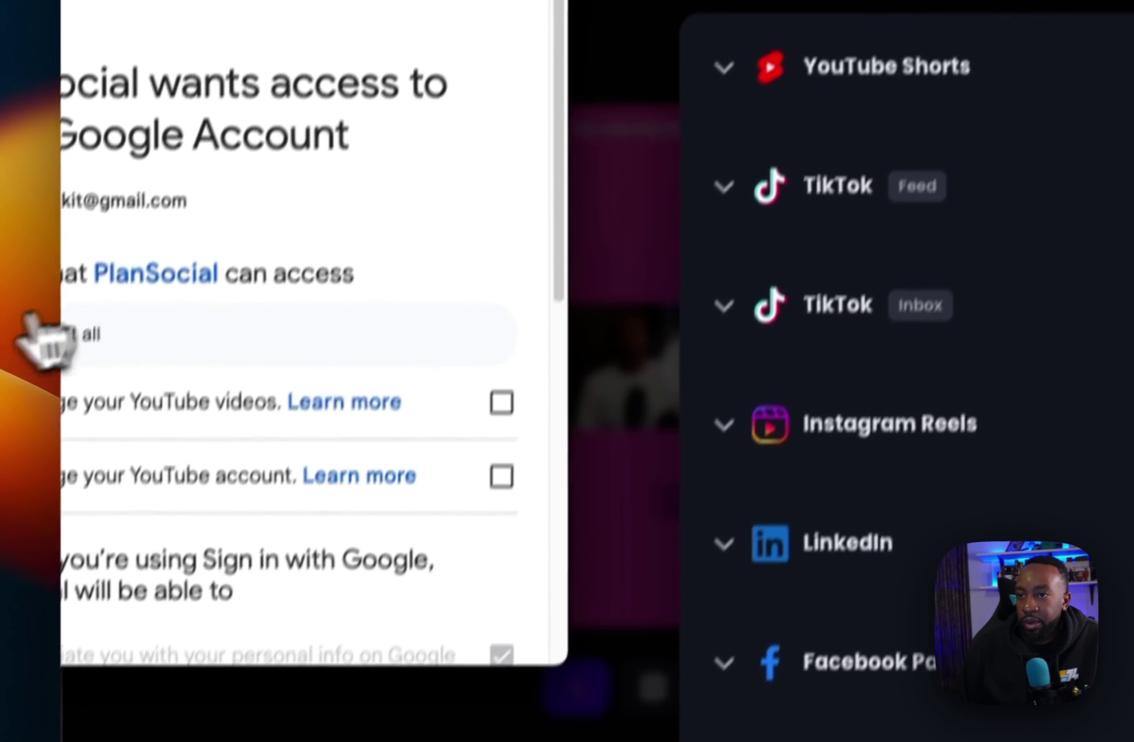
click(38, 330)
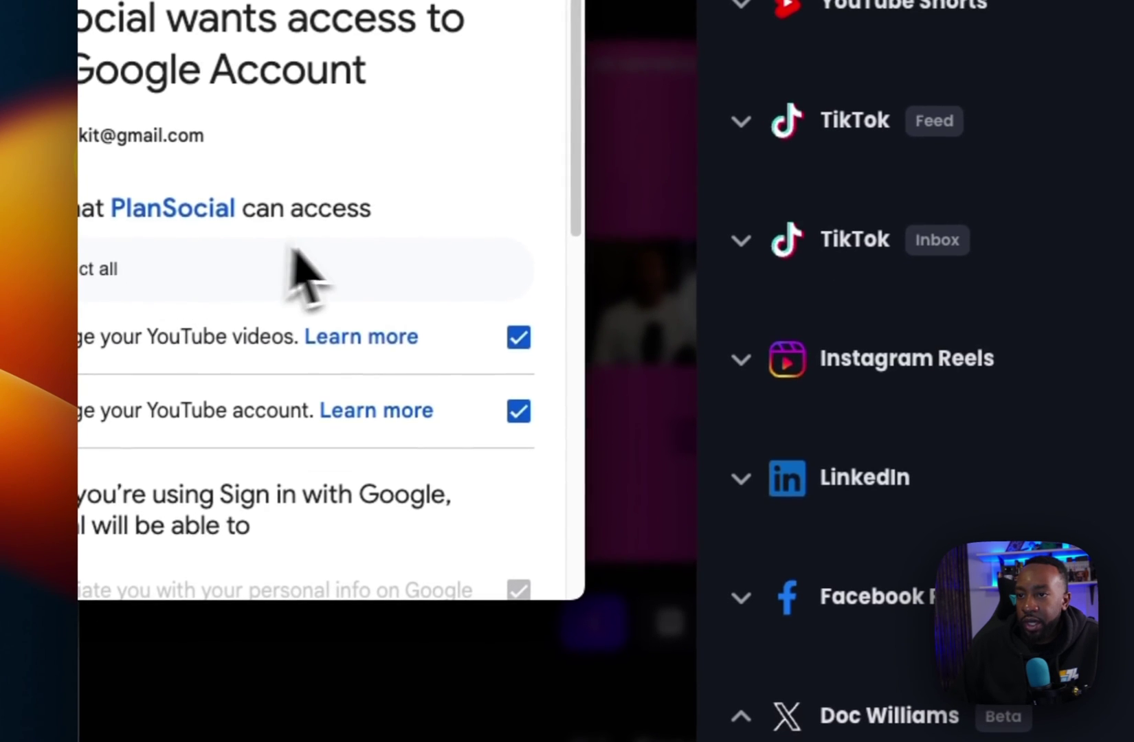
scroll(309, 323, down, 5)
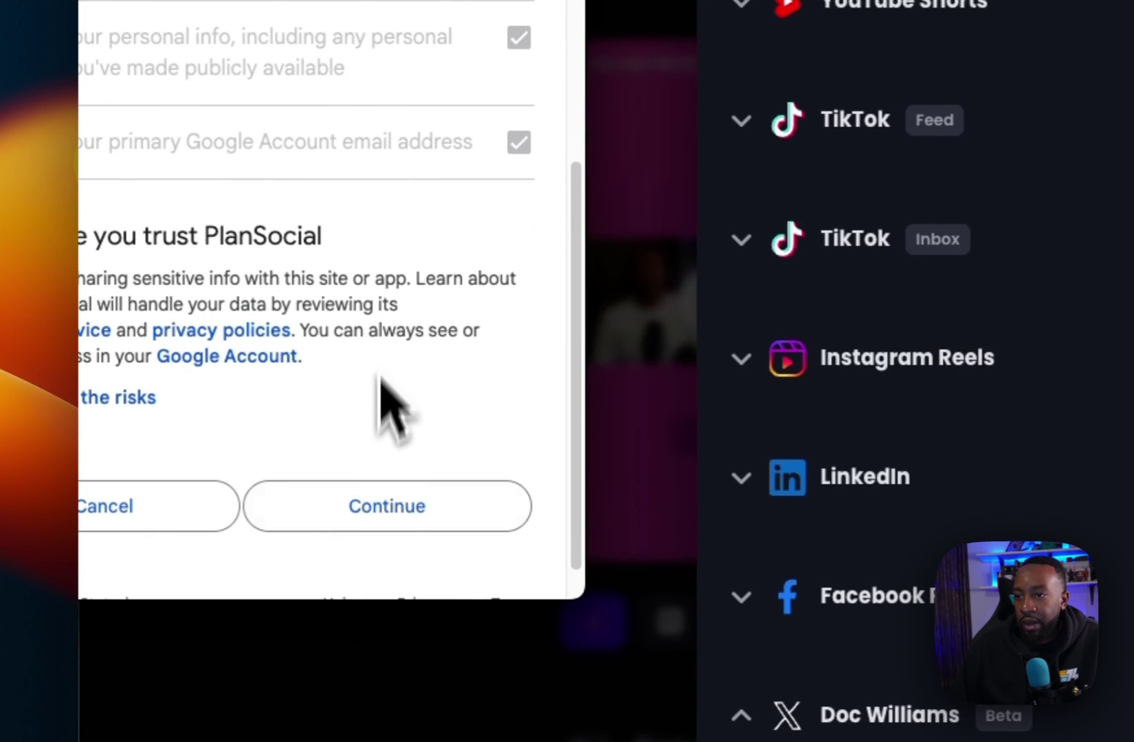
click(397, 507)
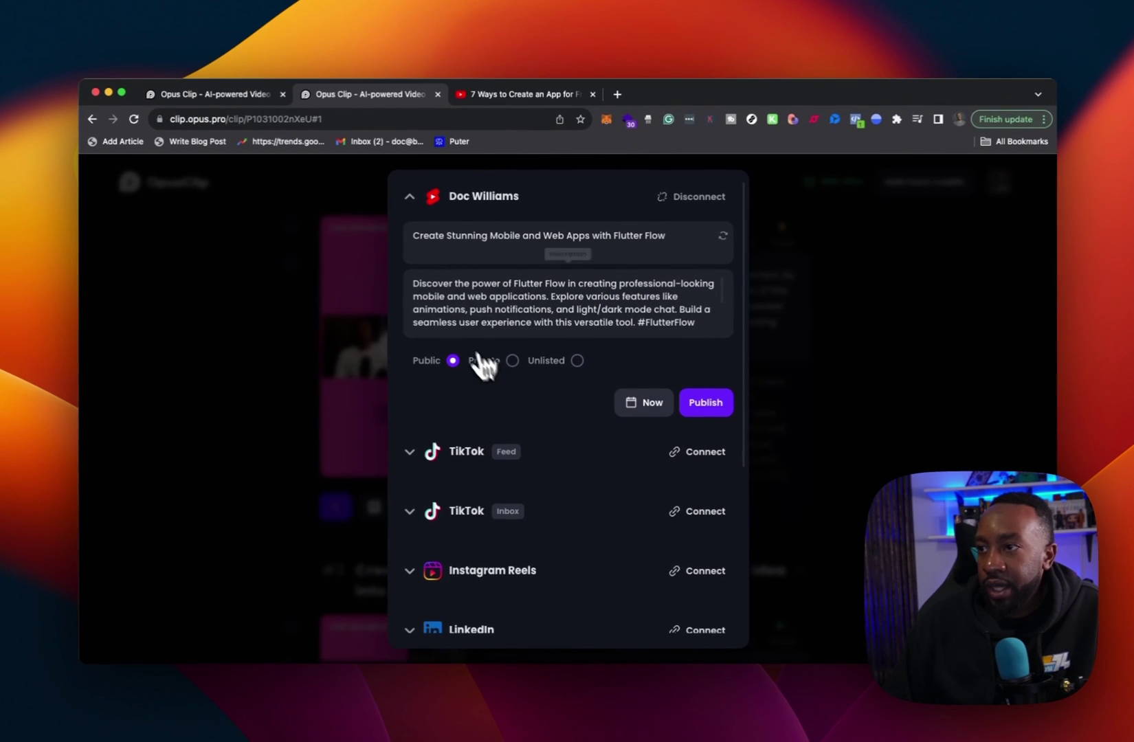
Collapse the connected YouTube section and review the X section of the Auto post panel.
scroll(505, 388, down, 5)
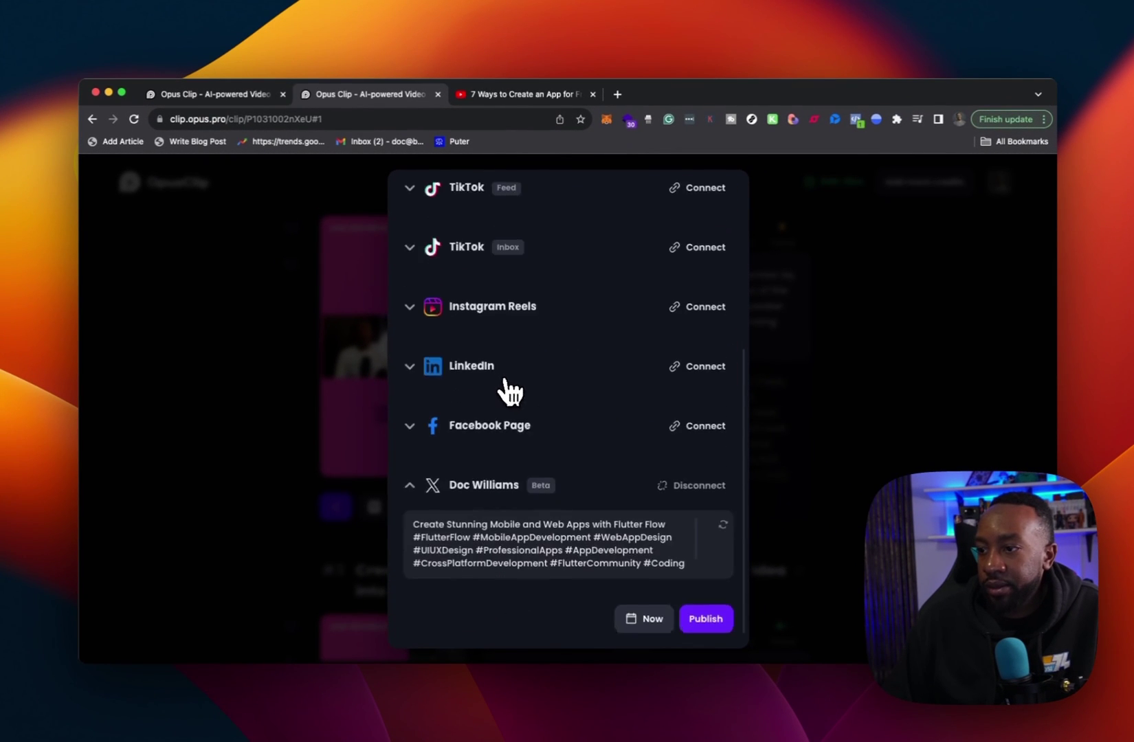
scroll(509, 393, up, 5)
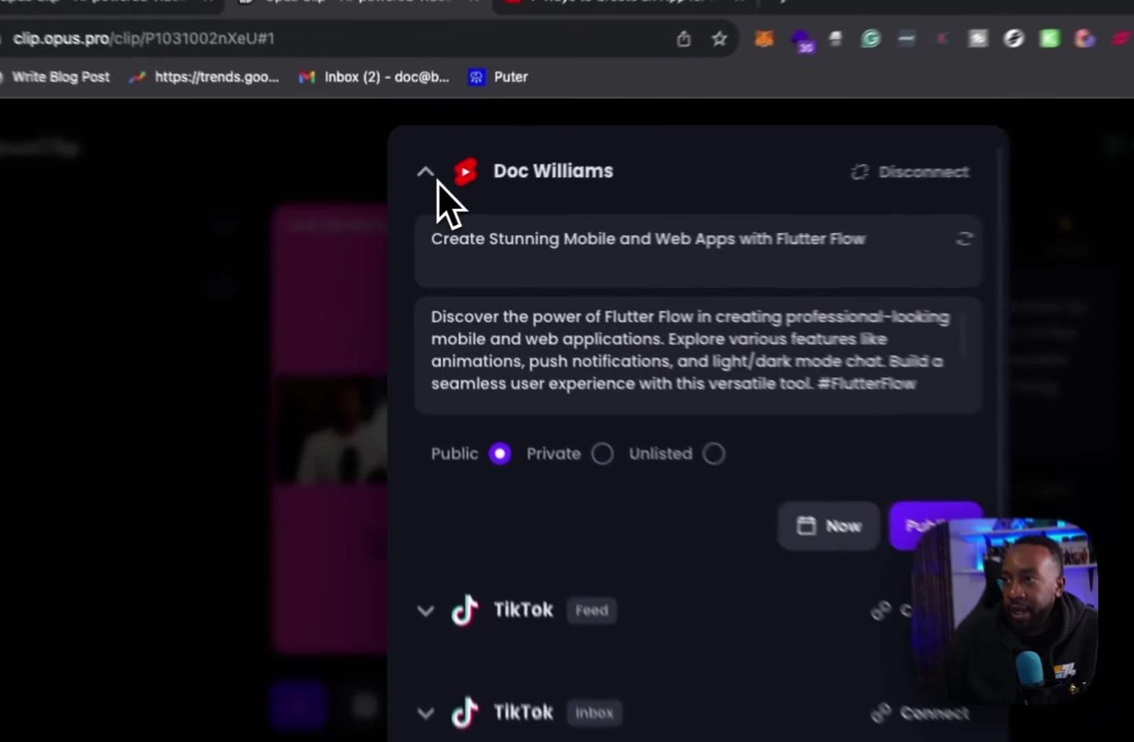
click(410, 197)
scroll(427, 234, down, 5)
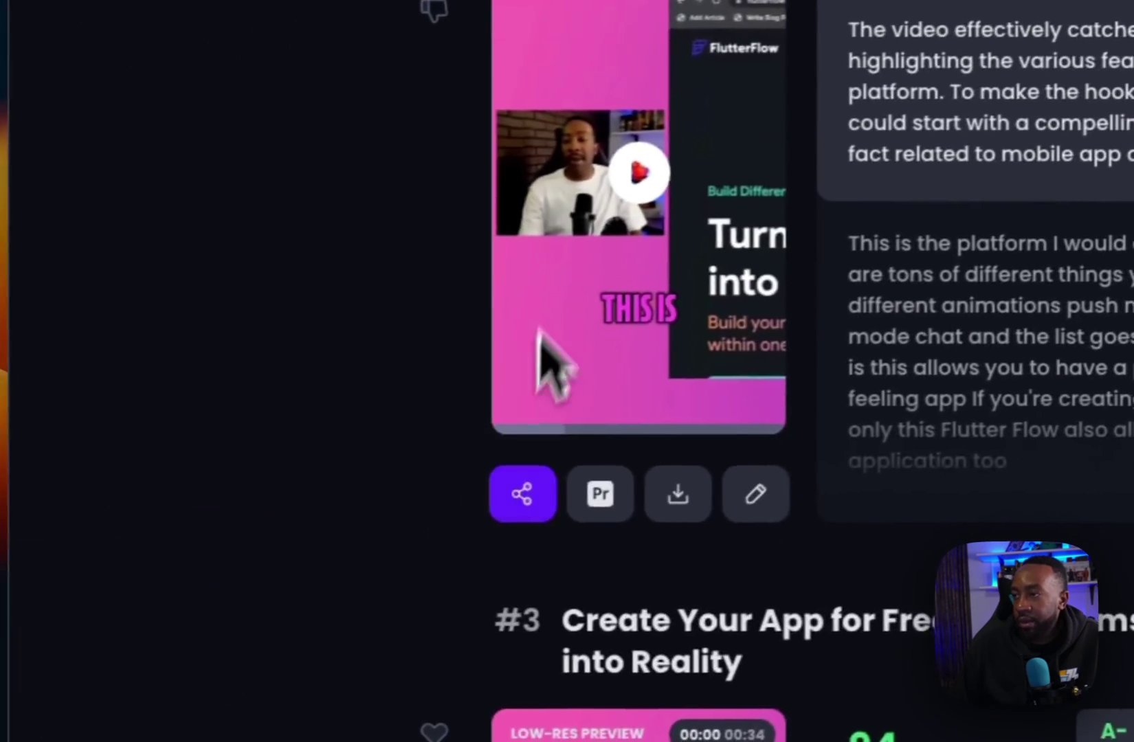
scroll(538, 328, up, 5)
scroll(476, 346, down, 2)
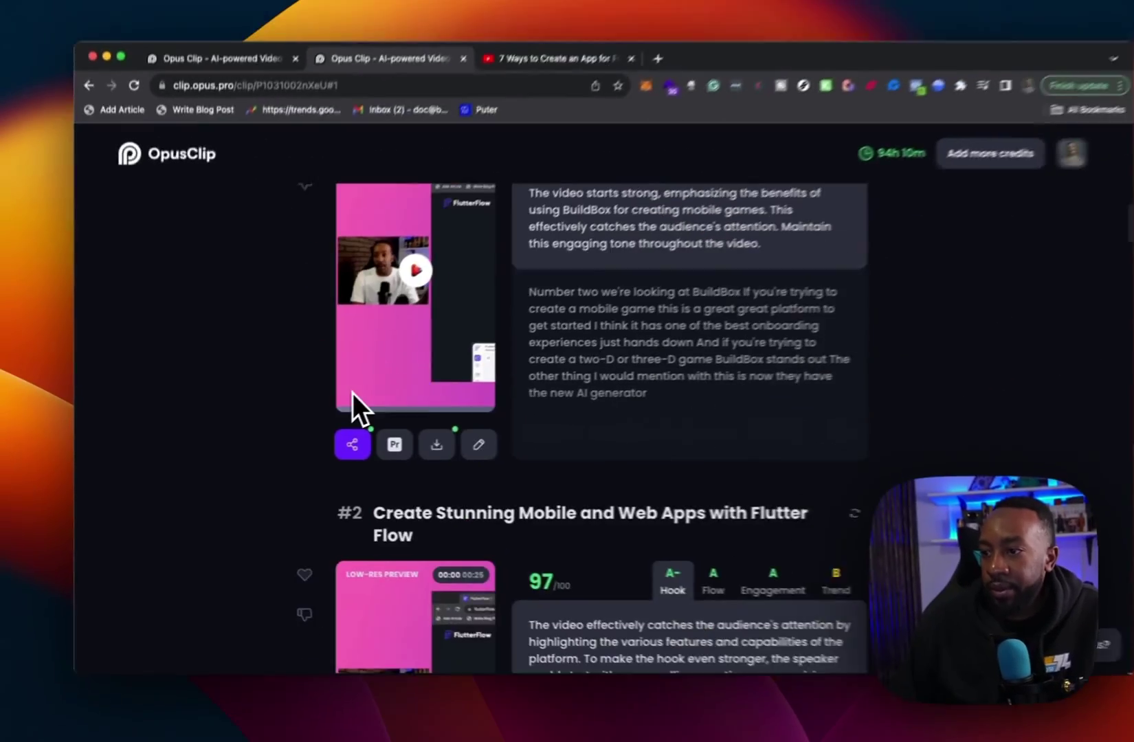
scroll(328, 398, up, 4)
scroll(365, 444, down, 3)
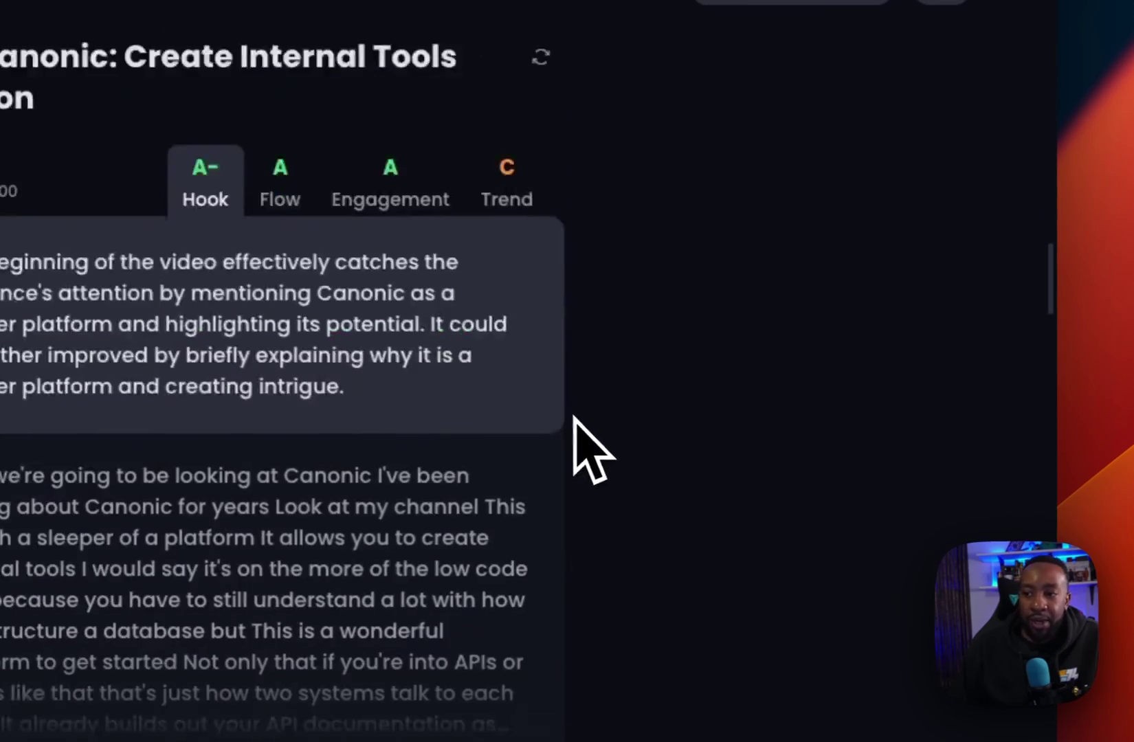
scroll(767, 402, down, 10)
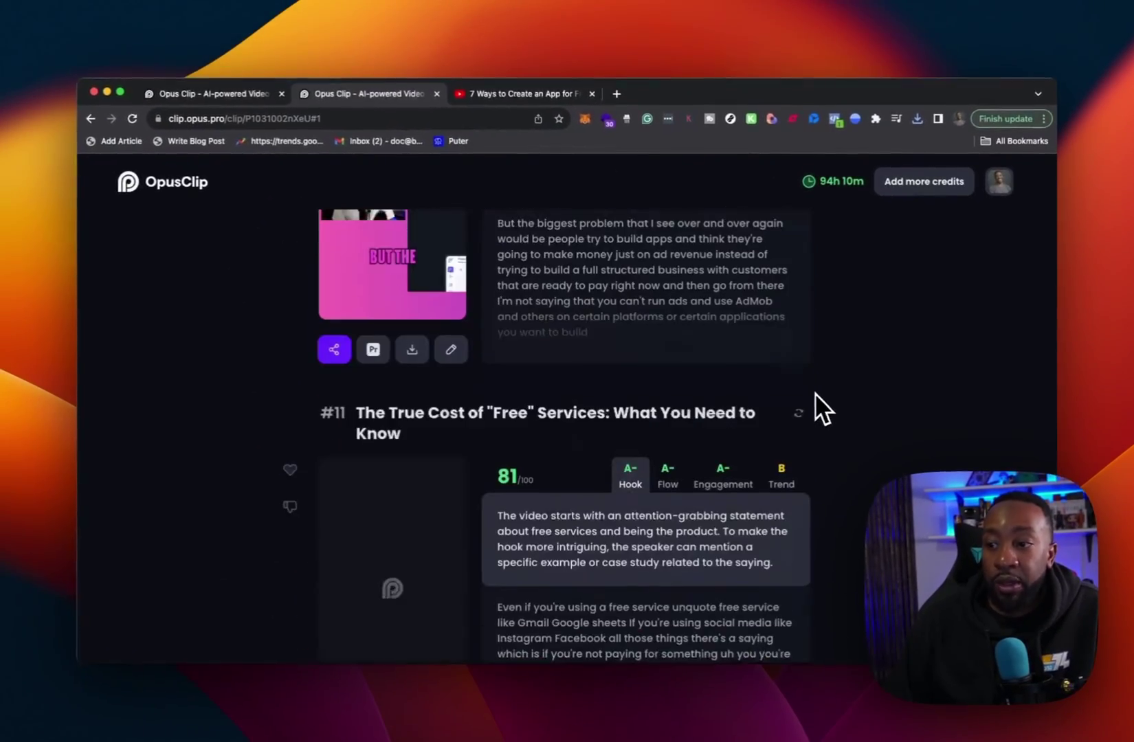
scroll(811, 388, down, 15)
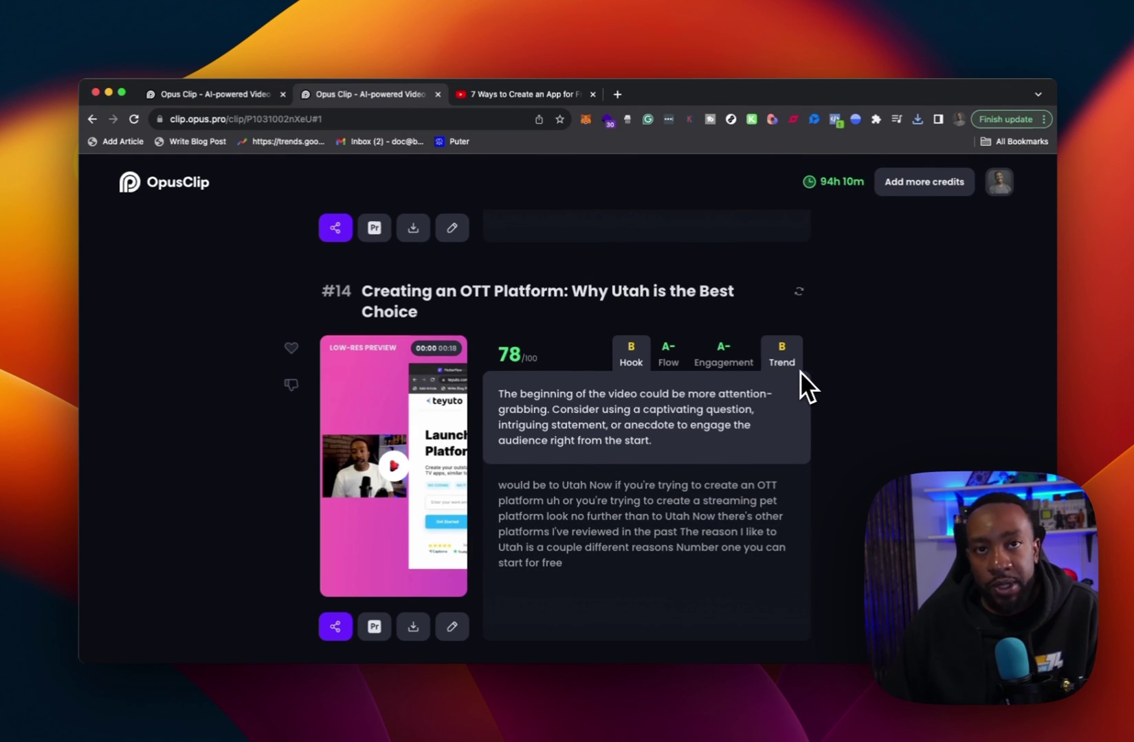
scroll(799, 371, up, 20)
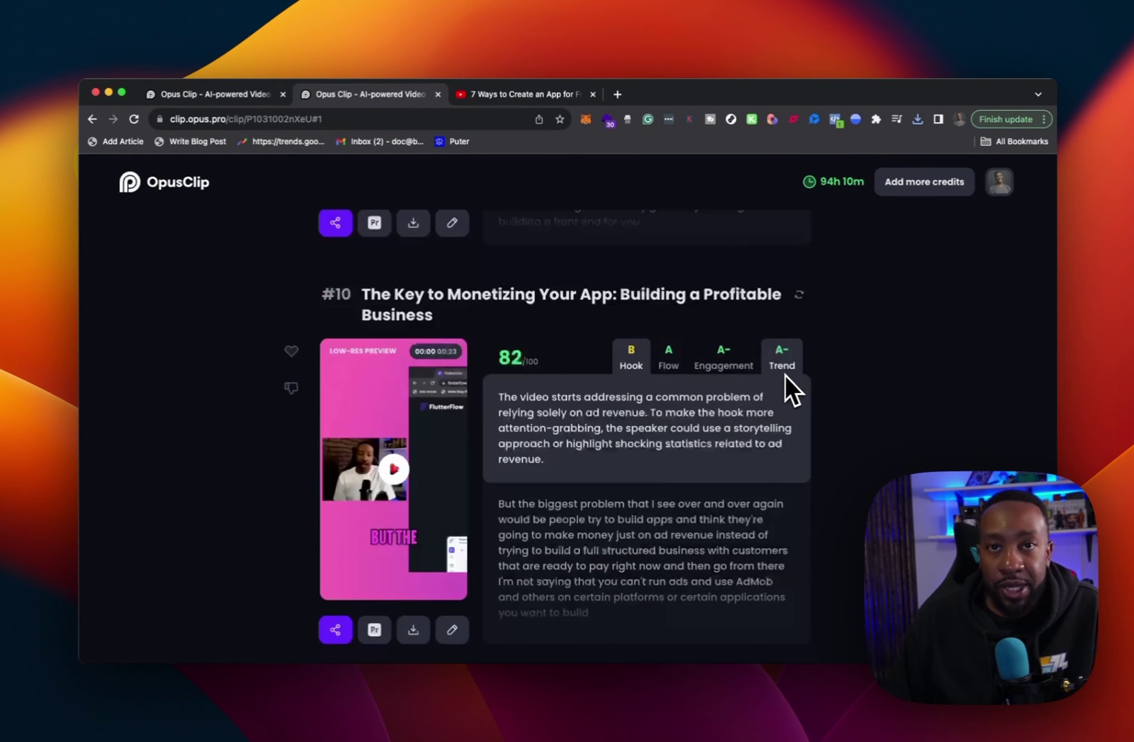
scroll(783, 376, up, 20)
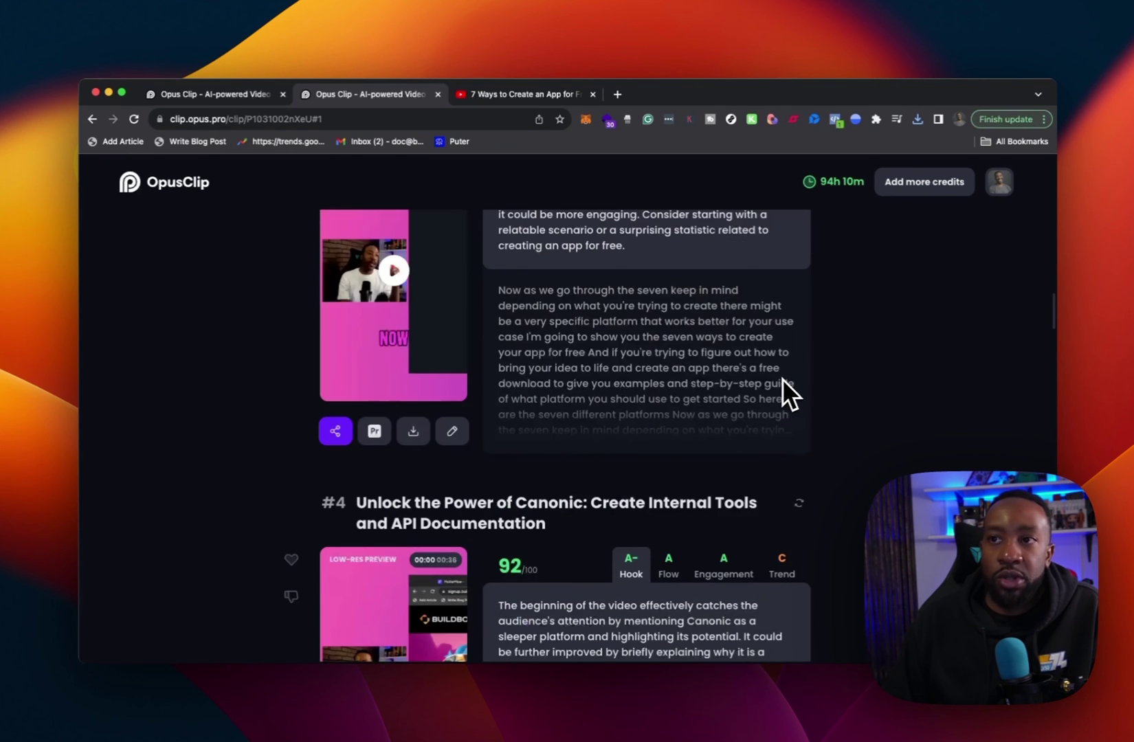
scroll(783, 378, up, 5)
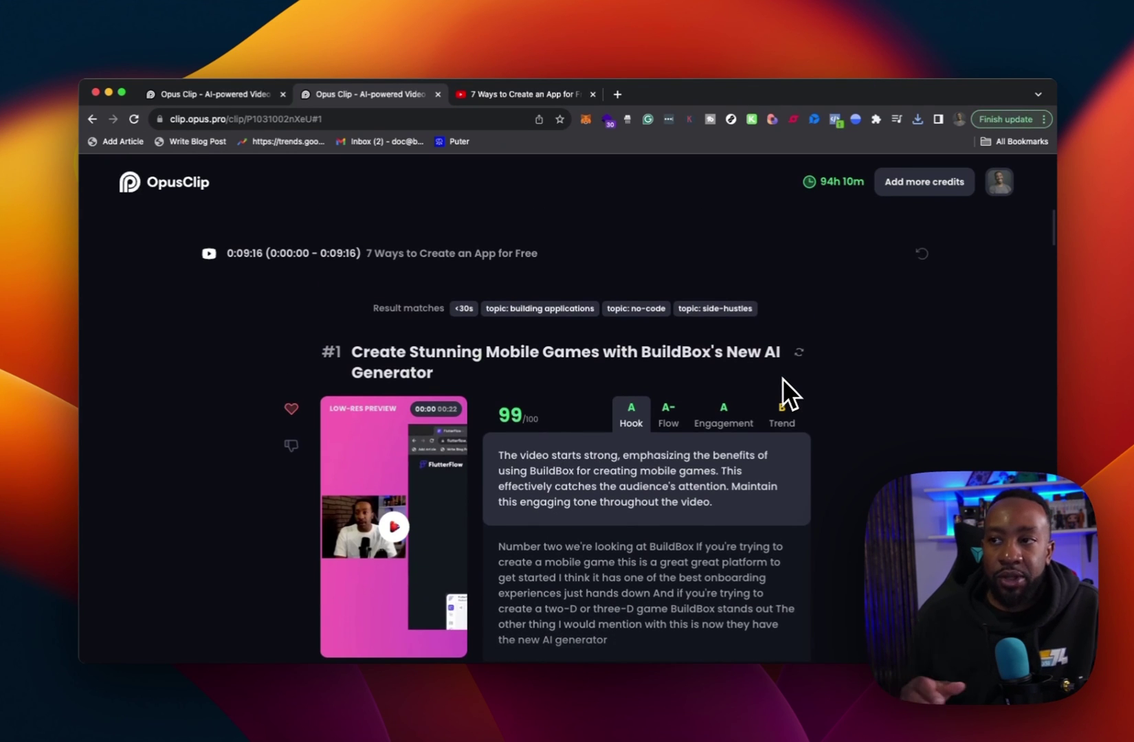